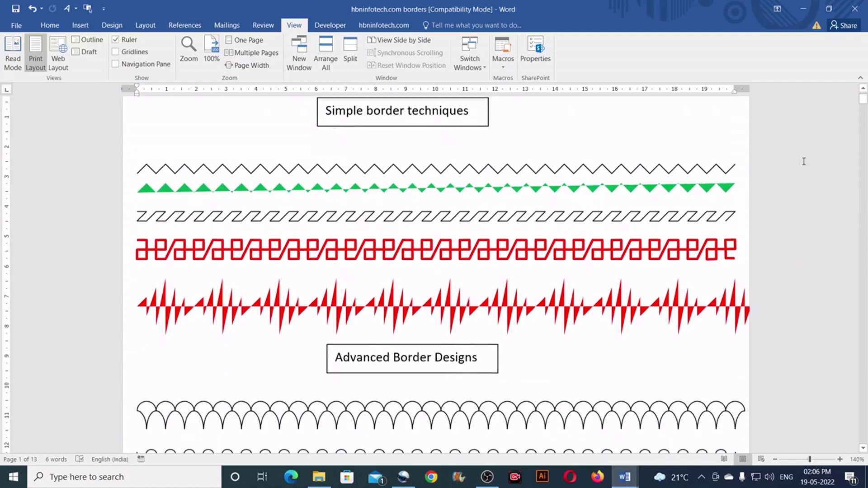
- Look through the finished sample document's simple borders, advanced border designs and full-page borders
scroll(805, 162, "down", 6)
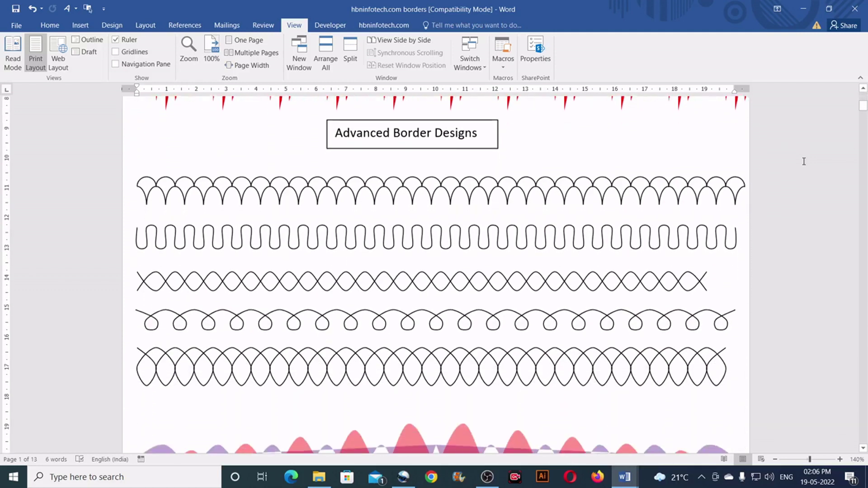
scroll(805, 161, "down", 7)
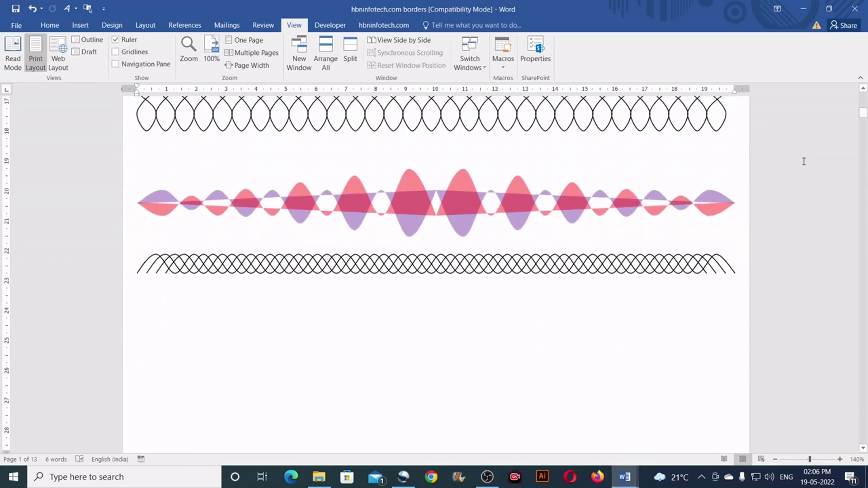
scroll(804, 162, "down", 20)
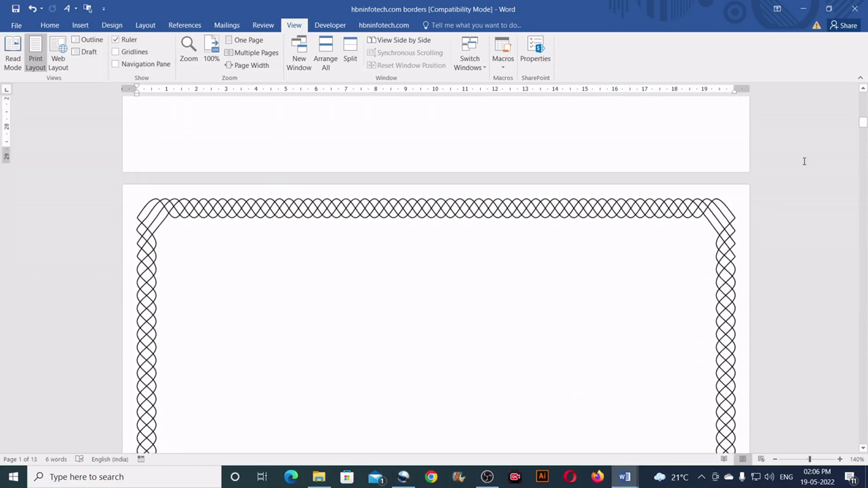
scroll(806, 161, "down", 10)
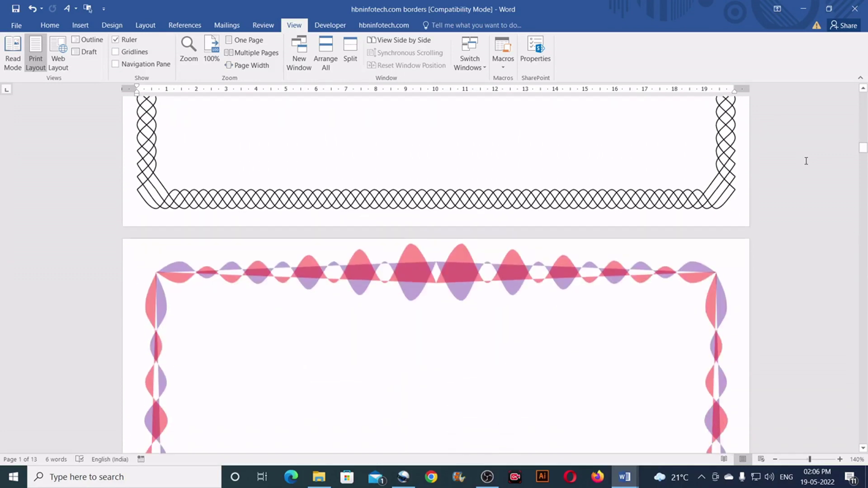
scroll(806, 161, "down", 2)
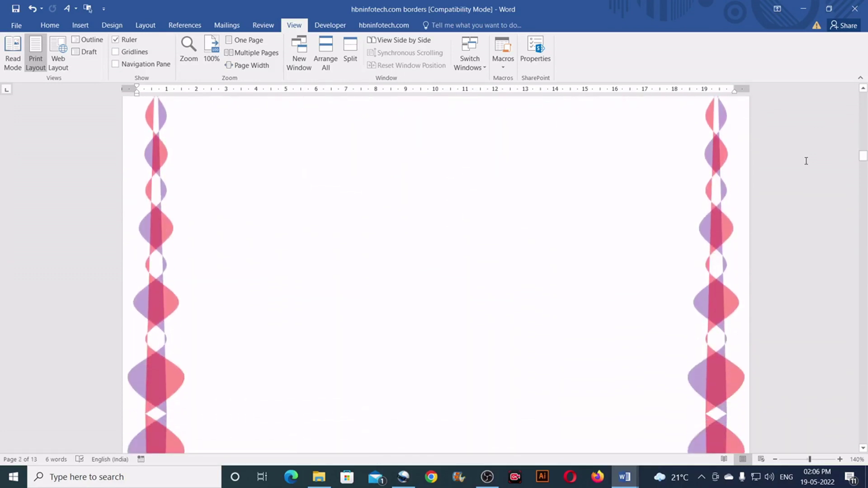
scroll(806, 161, "down", 5)
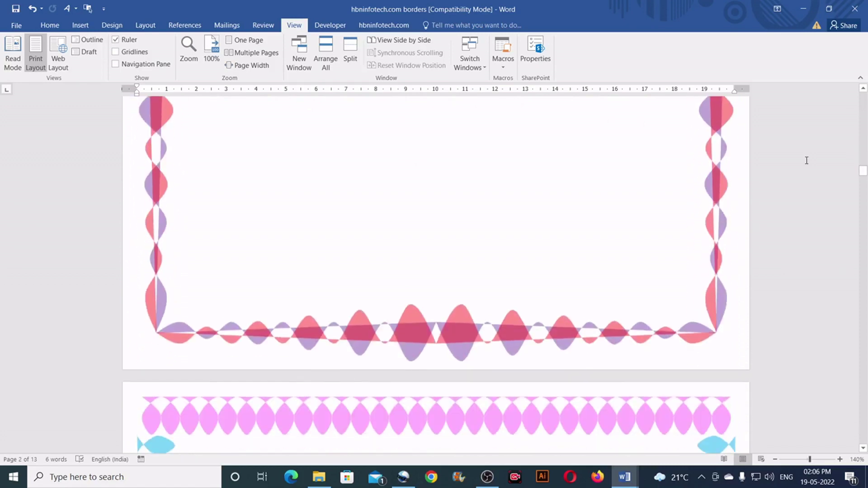
scroll(806, 161, "down", 8)
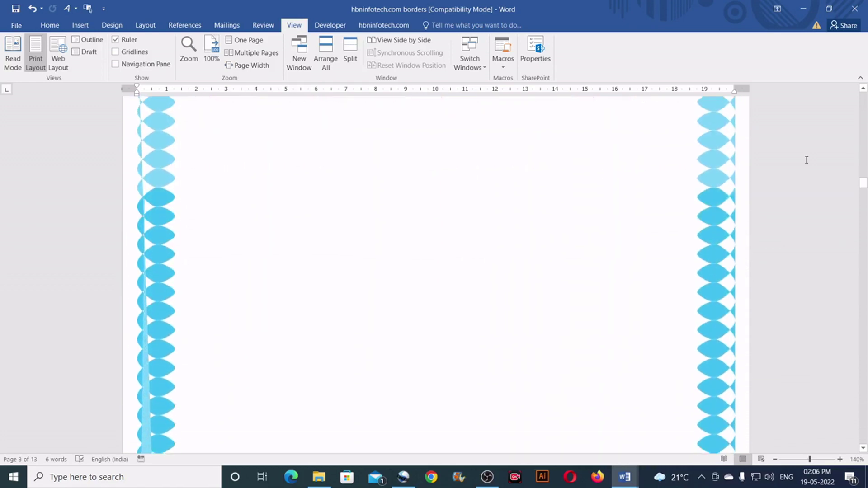
scroll(808, 160, "down", 8)
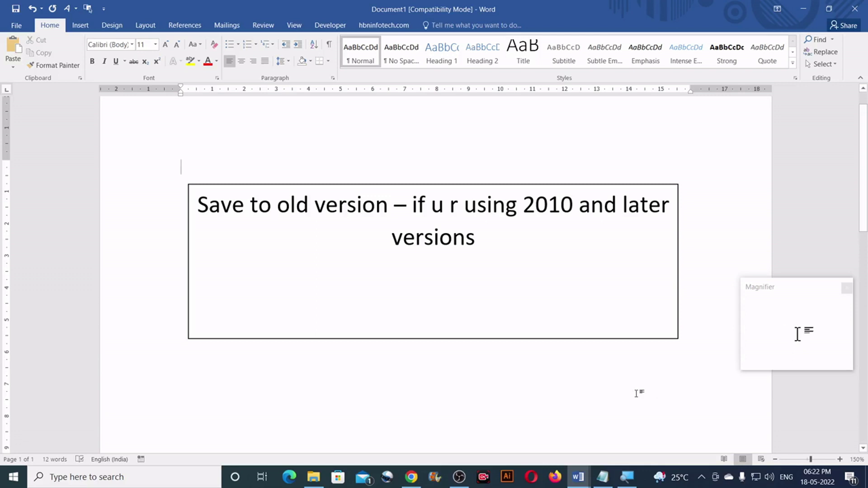
- Save the document as "hbninfotech.com borders" in the Line Tricks in Word folder, in Word 97-2003 Document format
left_click(16, 26)
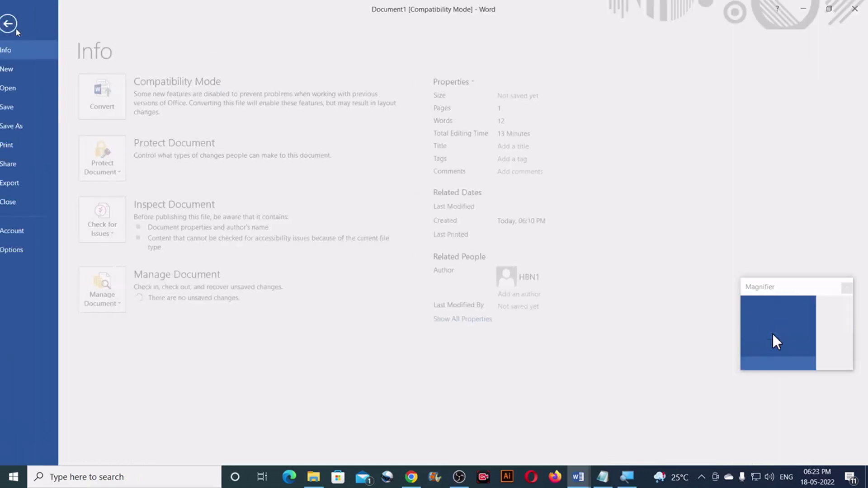
left_click(19, 107)
left_click(141, 120)
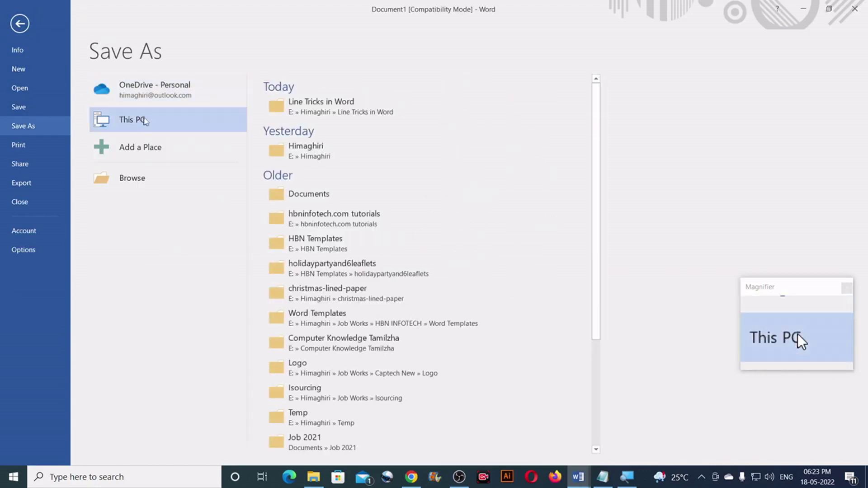
left_click(307, 113)
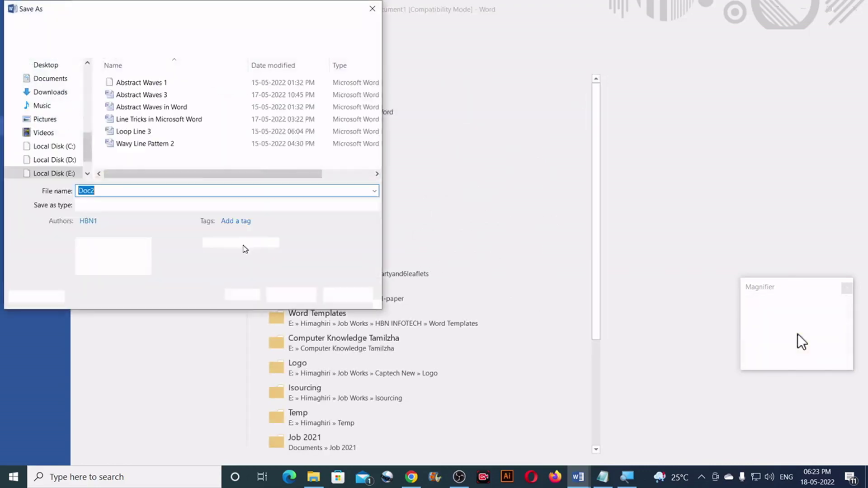
type("hbninfotech.com borders")
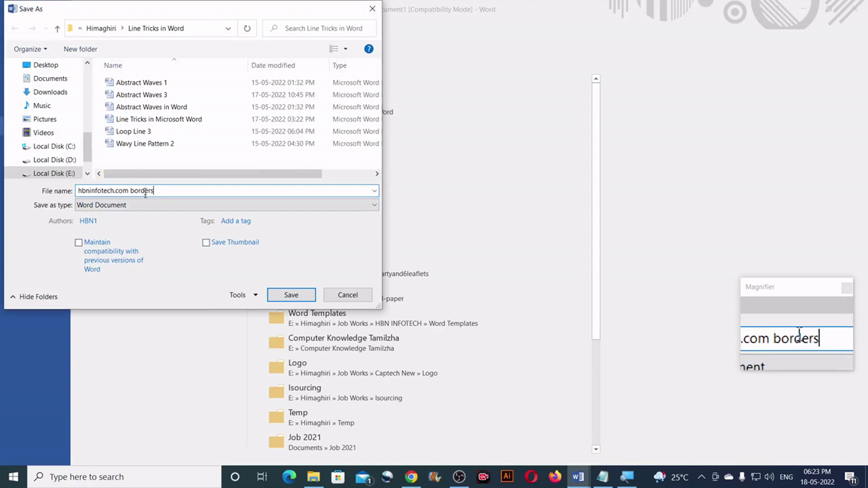
left_click(172, 205)
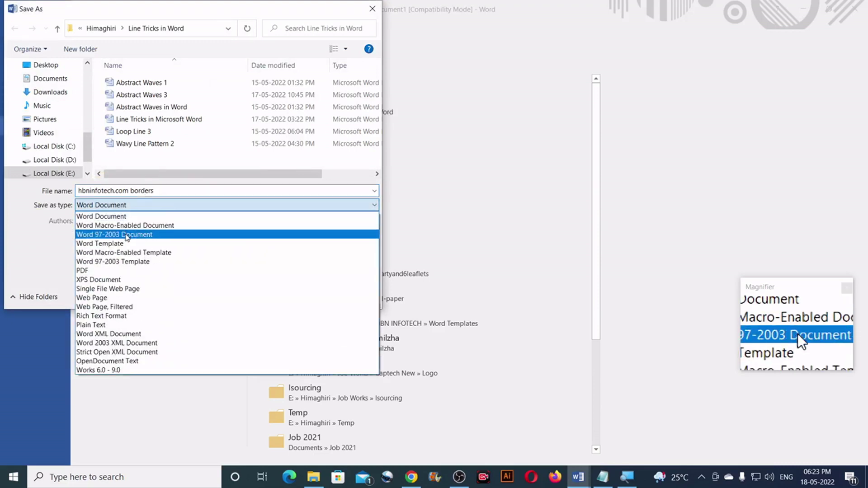
left_click(126, 235)
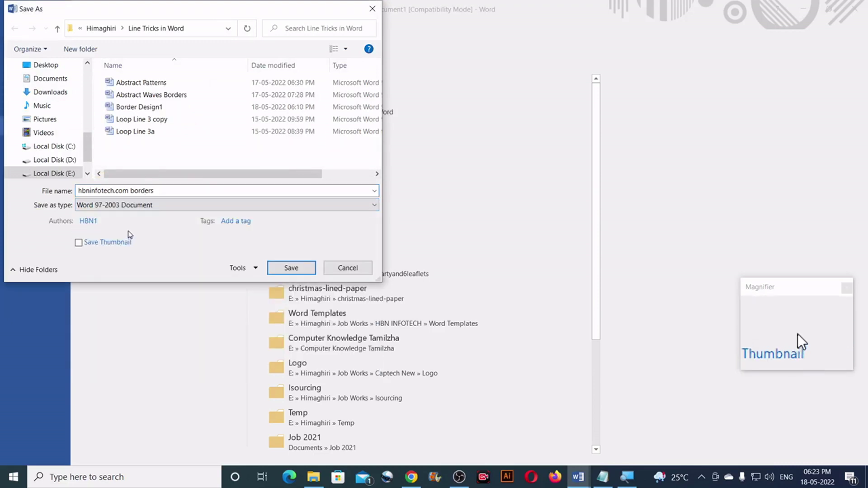
left_click(303, 269)
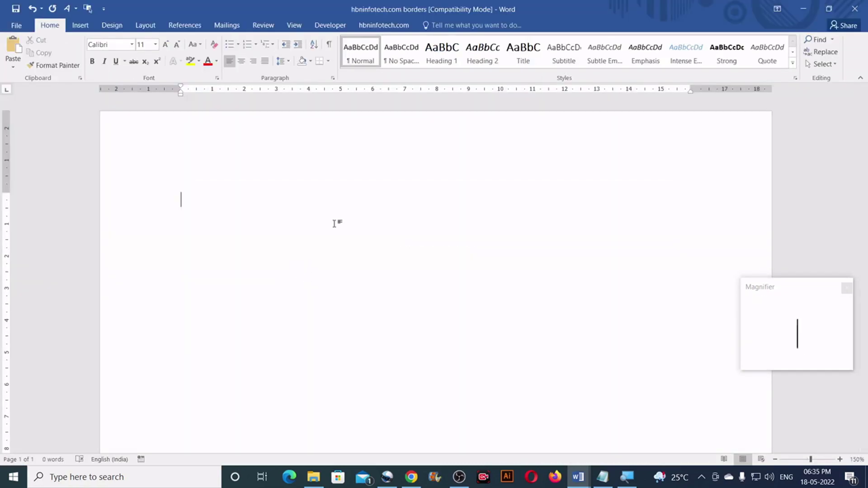
- Show the gridlines and set the page's top, left, bottom and right margins to 0.5 cm
left_click(293, 26)
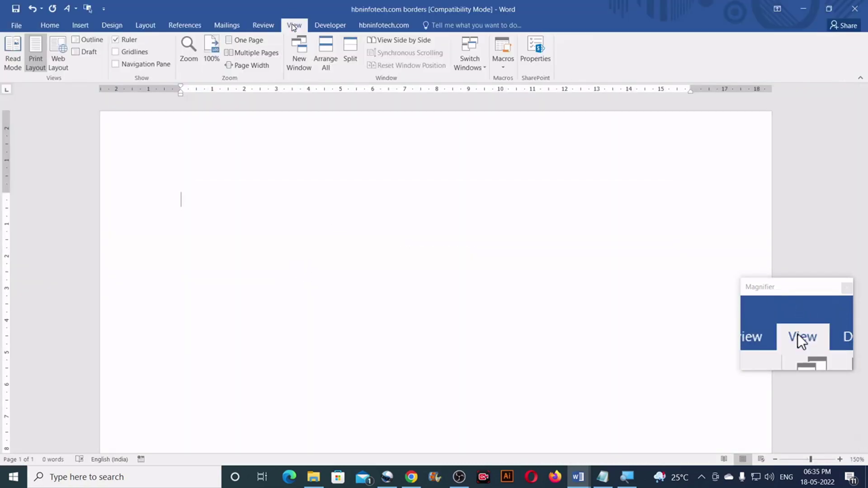
left_click(129, 55)
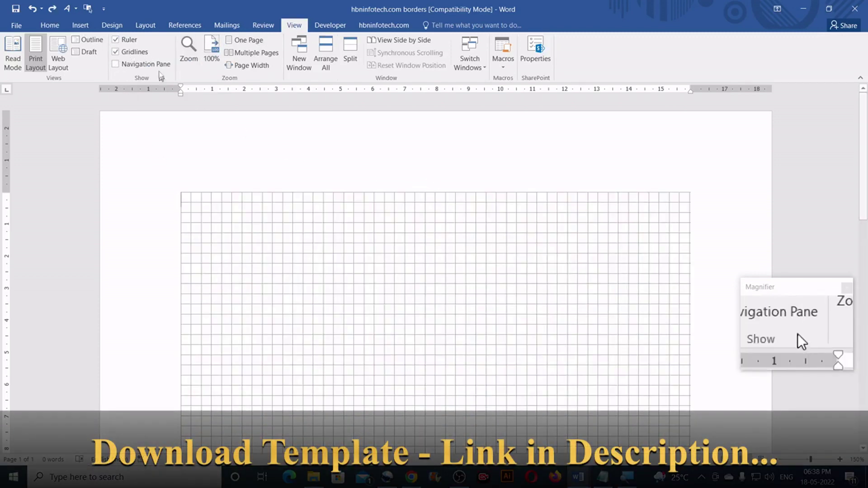
left_click(145, 26)
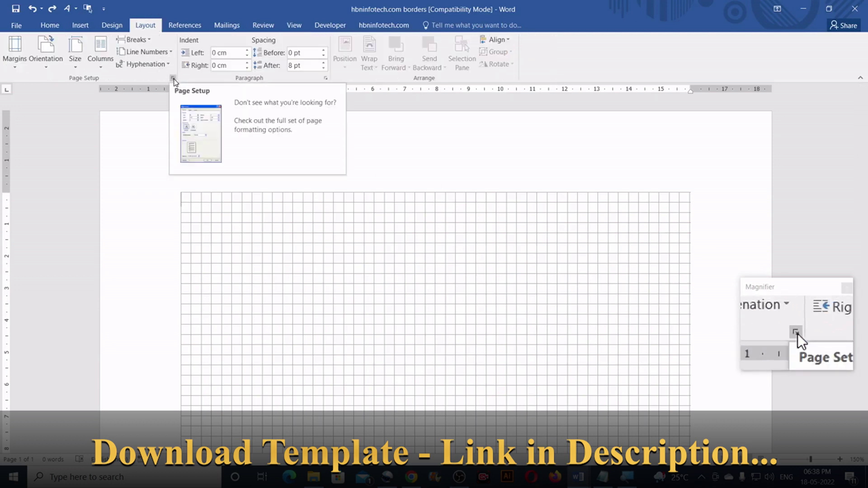
left_click(174, 79)
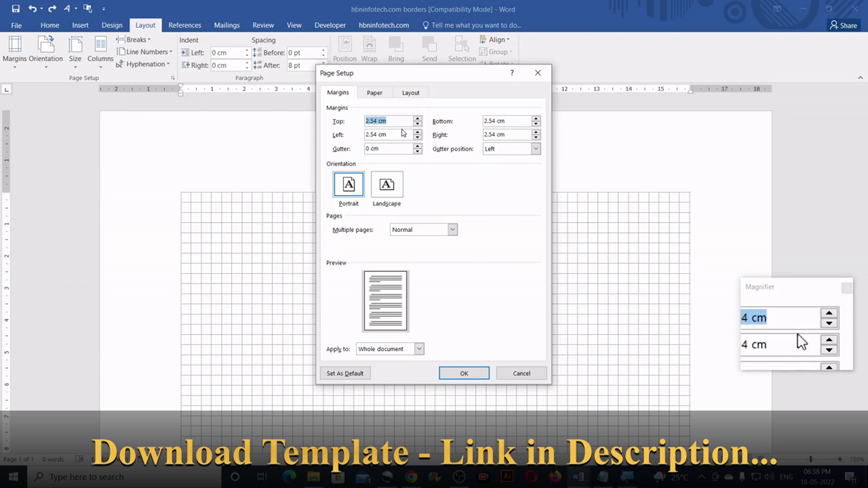
type(".5")
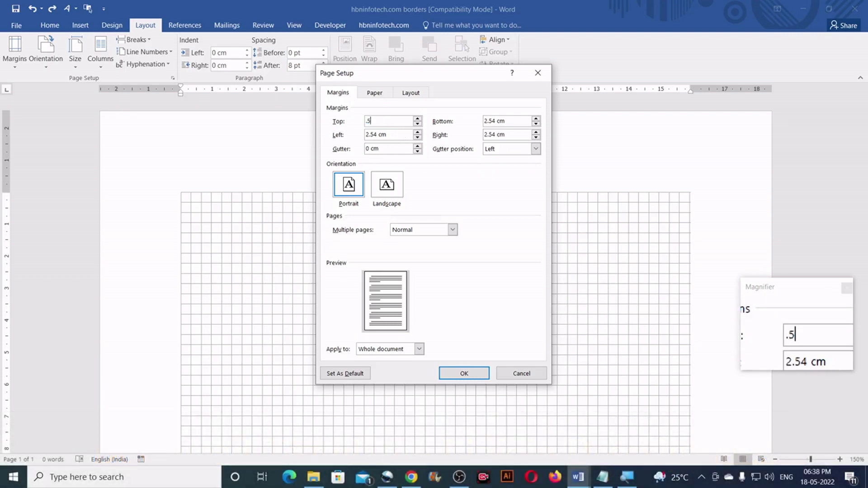
key("Tab")
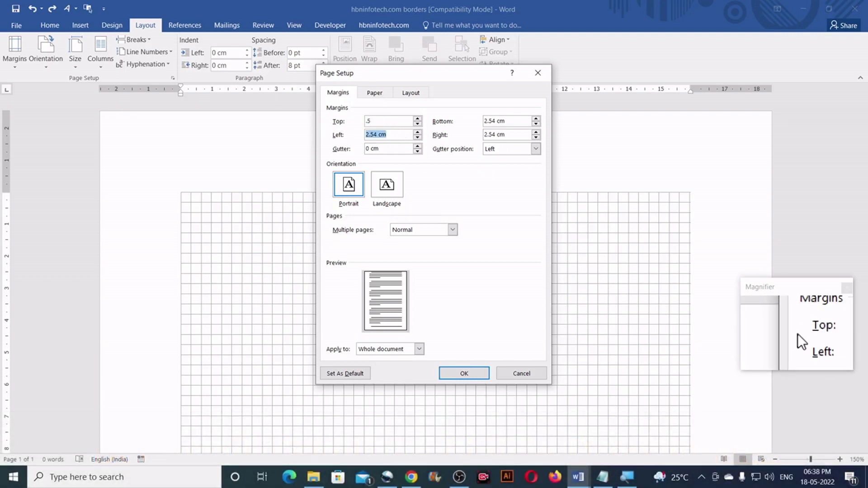
type(".5")
left_click_drag(504, 120, 483, 120)
type(".")
key("Tab")
type(".5")
left_click(464, 373)
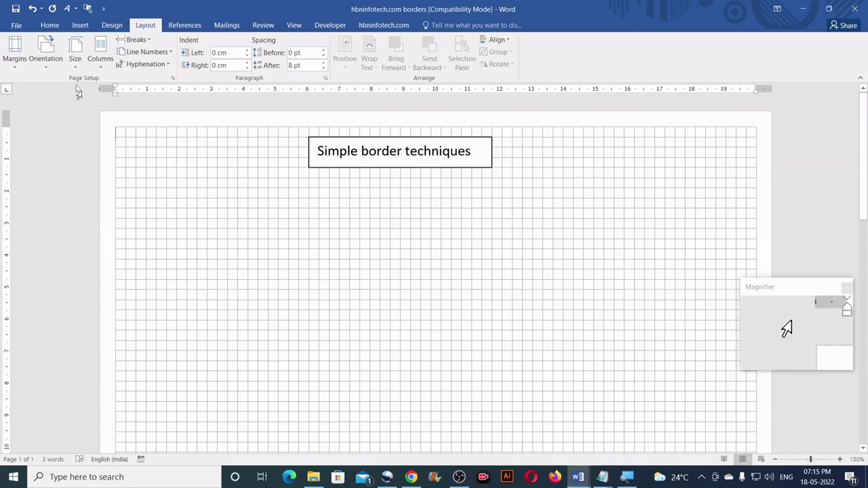
- Draw a Freeform zigzag line, about 20 cm wide and one grid square high, across the page below the "Simple border techniques" title
left_click(80, 25)
left_click(158, 72)
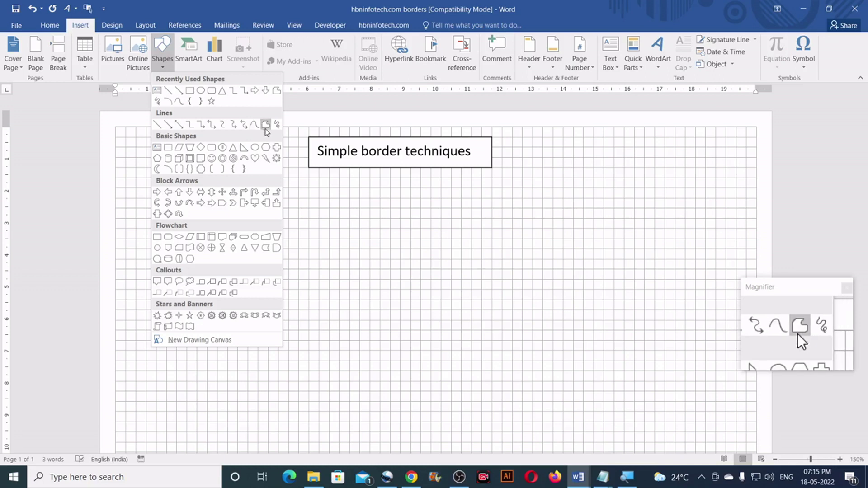
left_click(266, 127)
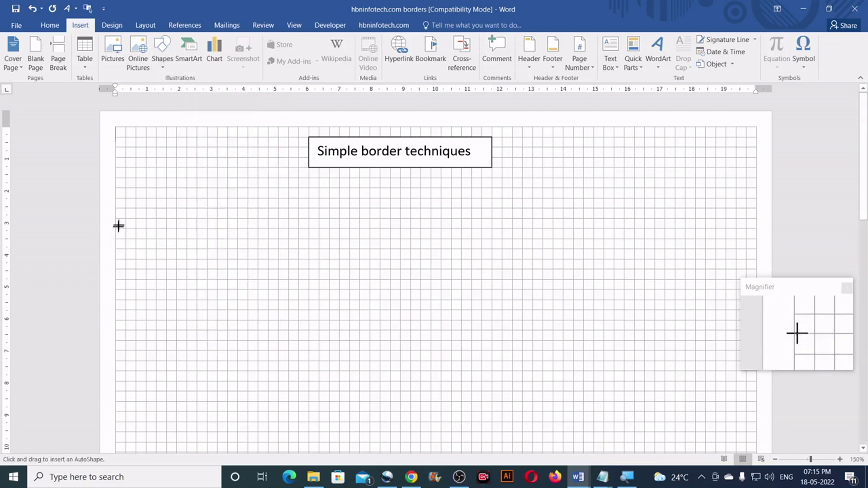
left_click_drag(115, 218, 128, 209)
left_click(126, 208)
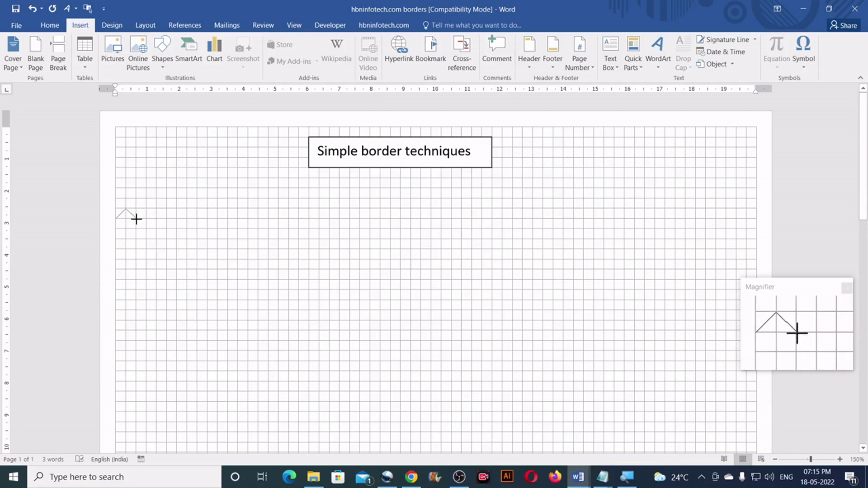
left_click(137, 219)
left_click(147, 208)
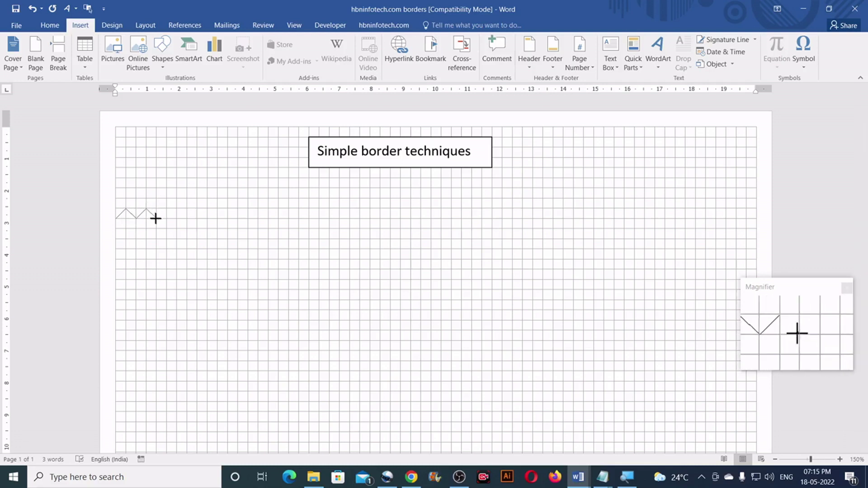
left_click(157, 219)
left_click(168, 209)
left_click(177, 219)
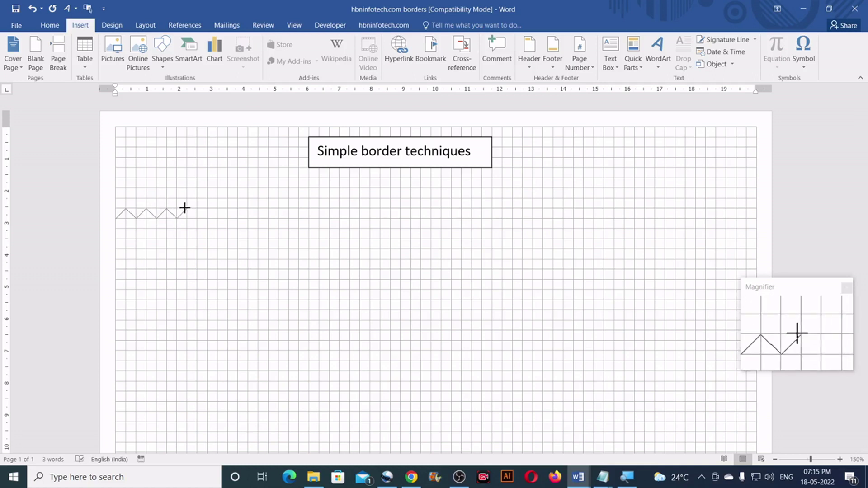
left_click(188, 208)
left_click(198, 218)
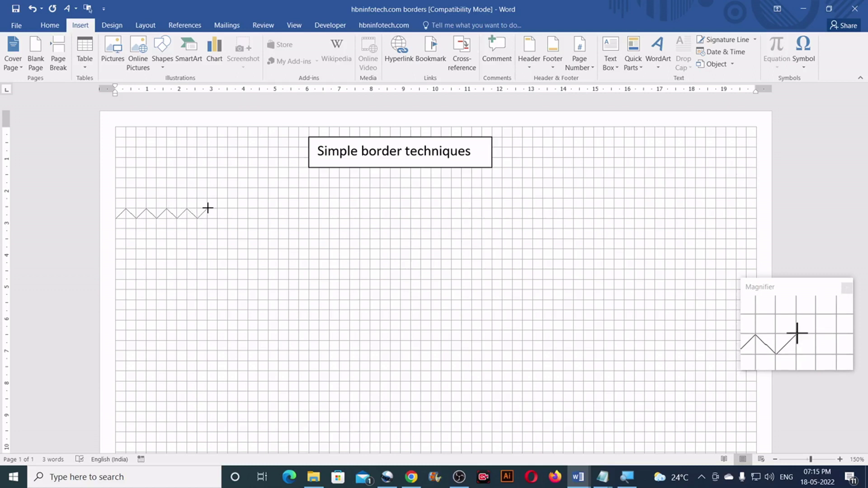
left_click(208, 209)
left_click(219, 219)
left_click(229, 208)
left_click(238, 219)
left_click(249, 209)
left_click(259, 218)
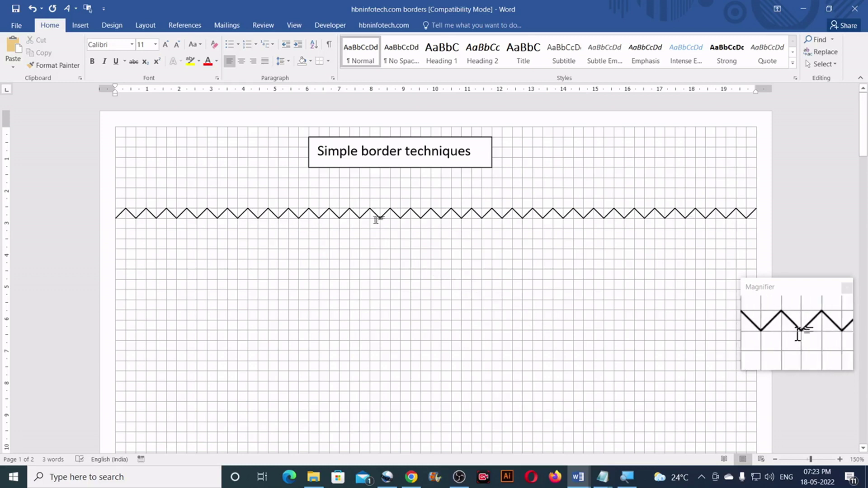
- Place a copy of the zigzag line directly below the original, leaving one grid square between them
left_click(277, 216)
left_click_drag(277, 216, 278, 236)
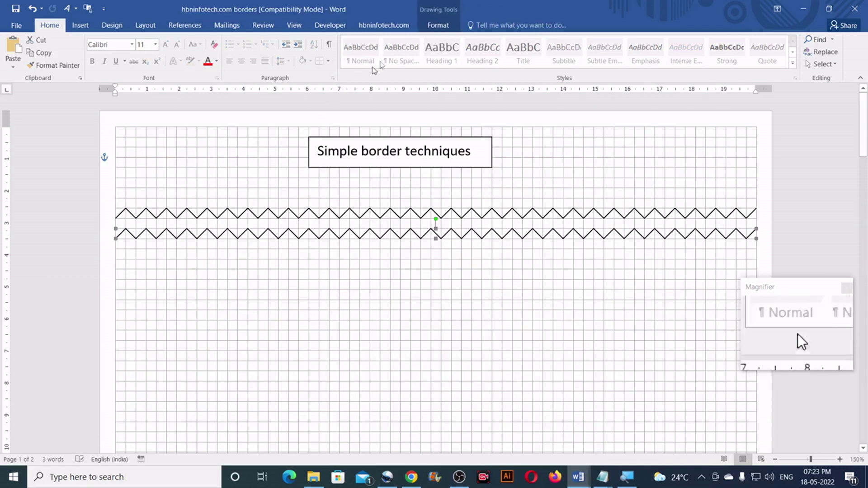
- Fill the copied zigzag with the standard green colour and remove its outline
left_click(438, 26)
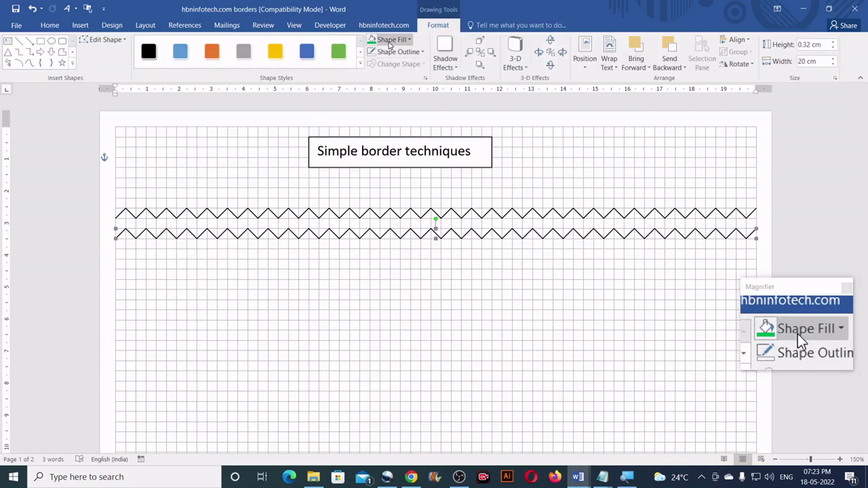
left_click(389, 43)
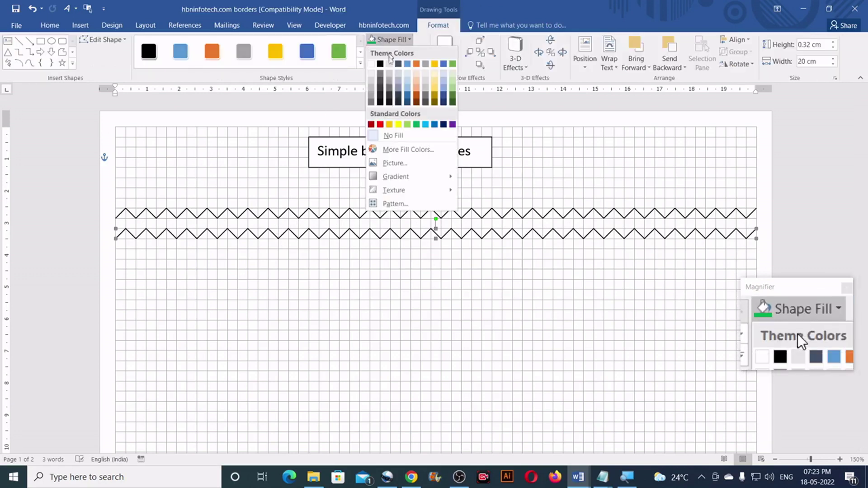
left_click(417, 124)
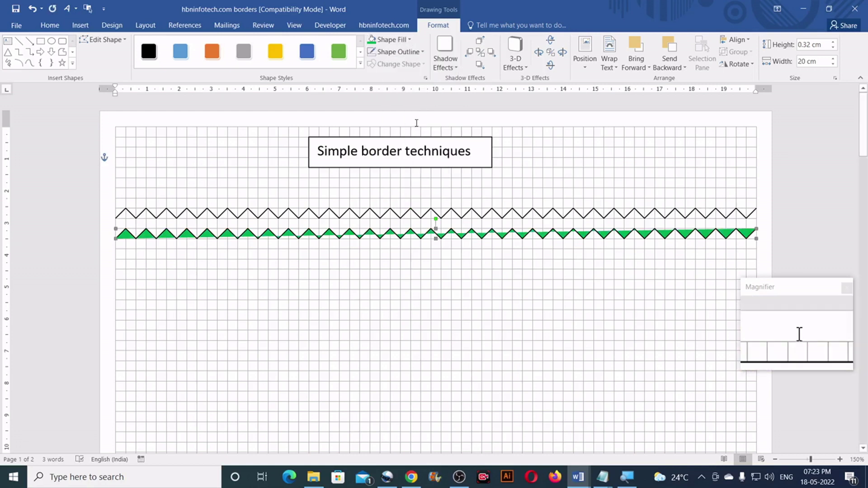
left_click(391, 53)
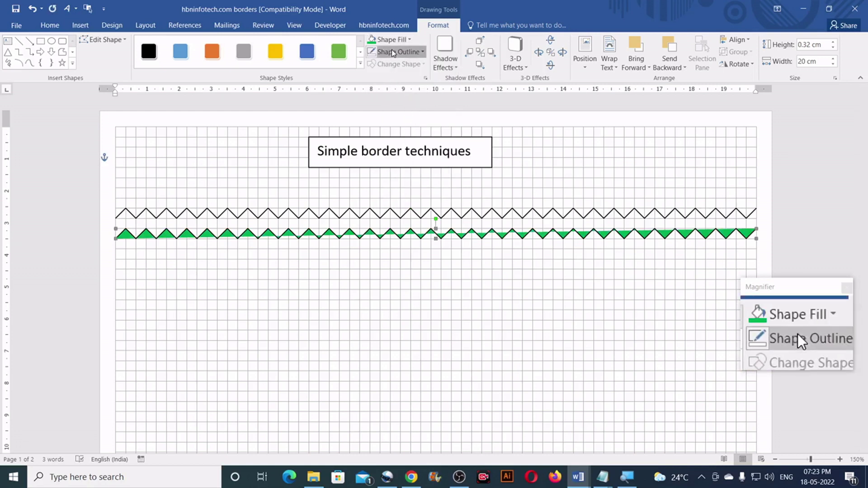
left_click(399, 149)
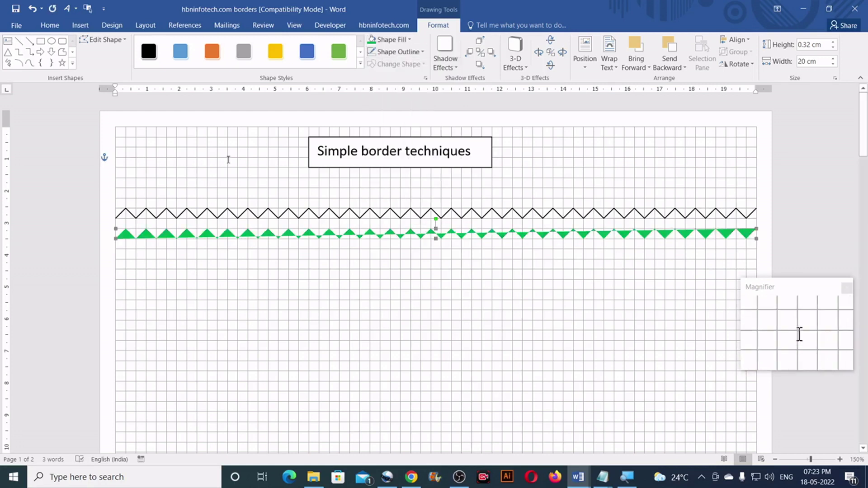
- Hide the gridlines and review the page border built from the green triangle pattern on the following page
left_click(234, 167)
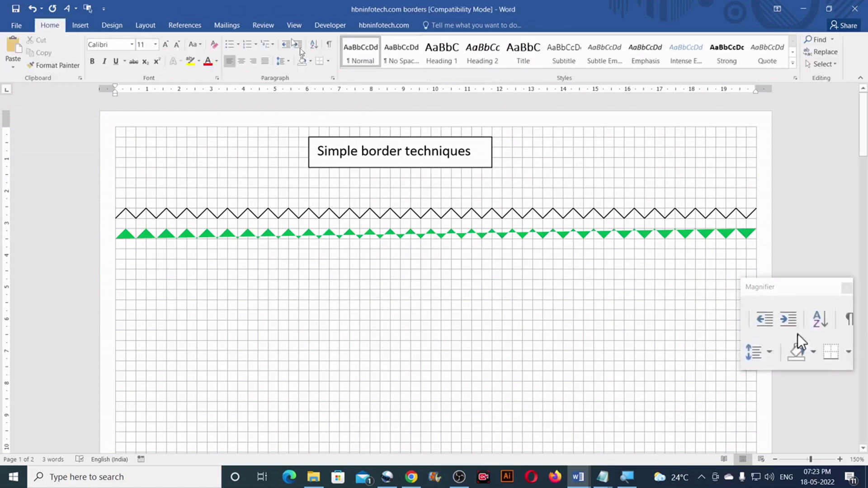
left_click(294, 26)
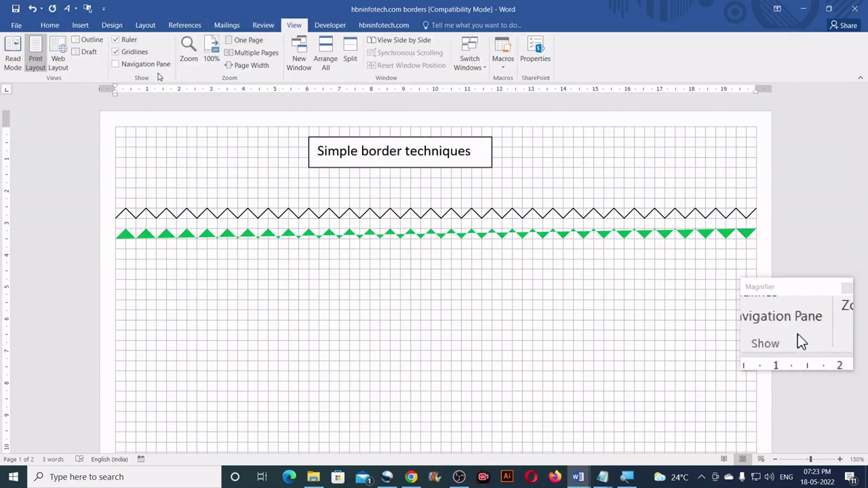
left_click(115, 52)
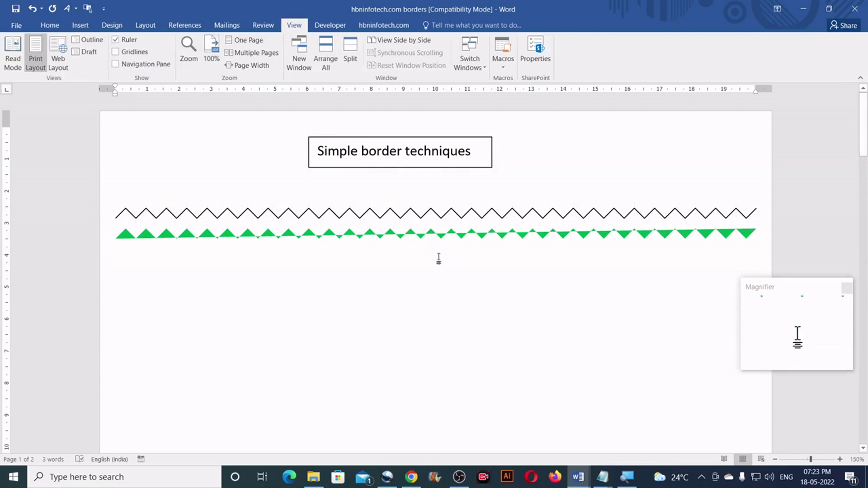
scroll(438, 258, "down", 5)
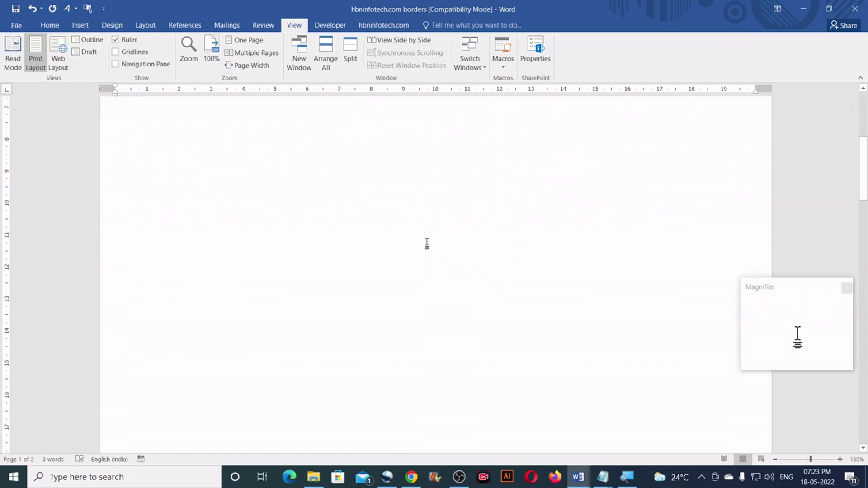
scroll(427, 243, "down", 8)
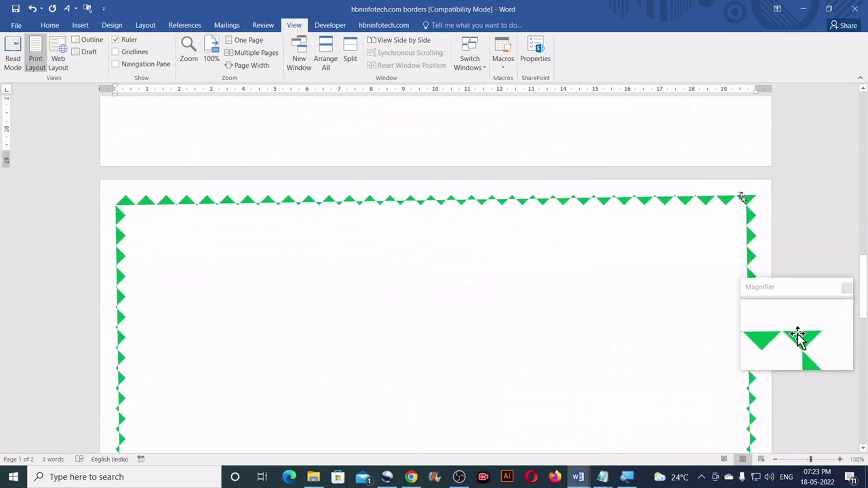
scroll(349, 349, "down", 8)
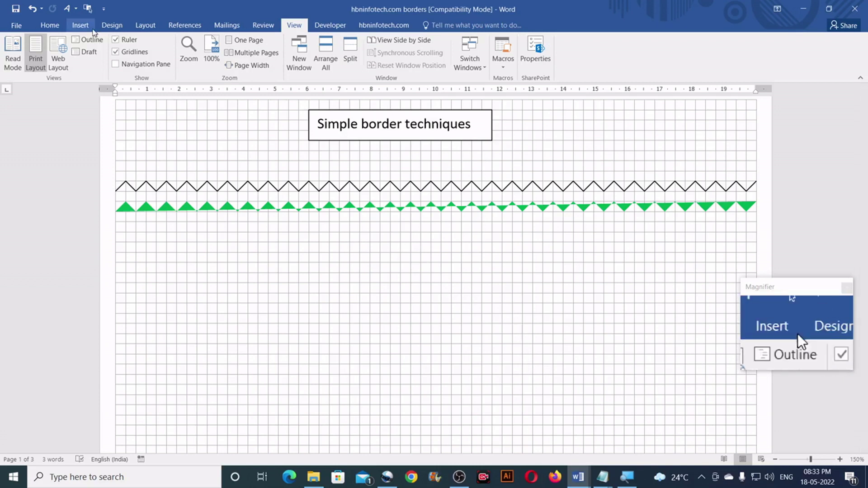
- Draw a Freeform line of repeating slanted Z shapes, one grid square high, across the page below the green triangles
left_click(93, 29)
left_click(164, 61)
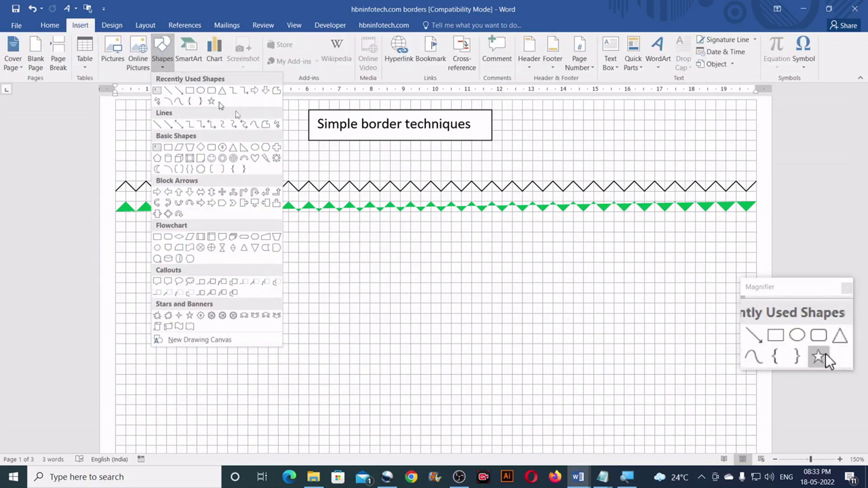
left_click(266, 125)
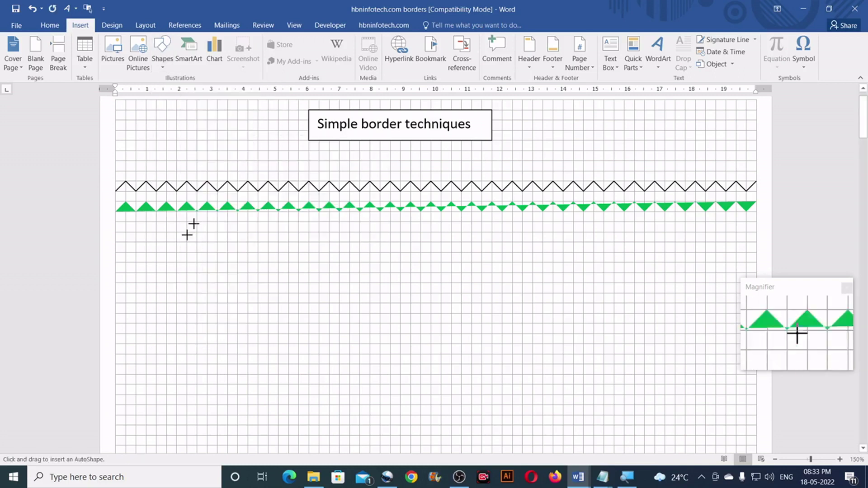
left_click(126, 232)
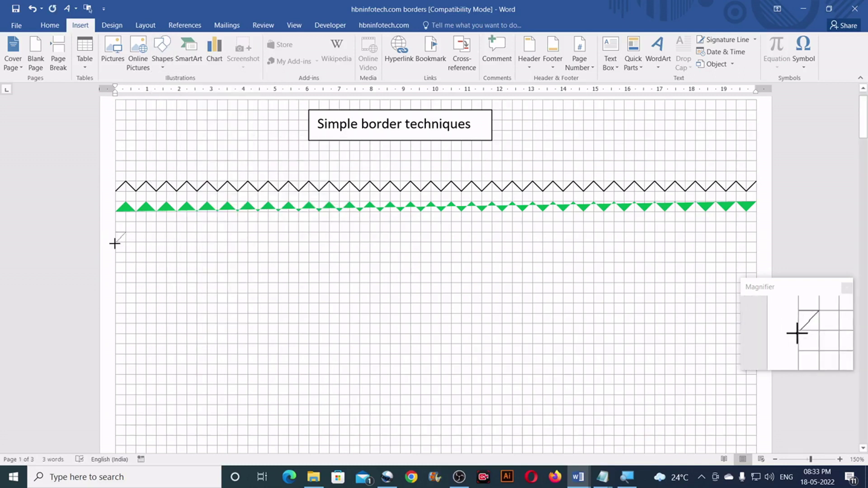
left_click(116, 243)
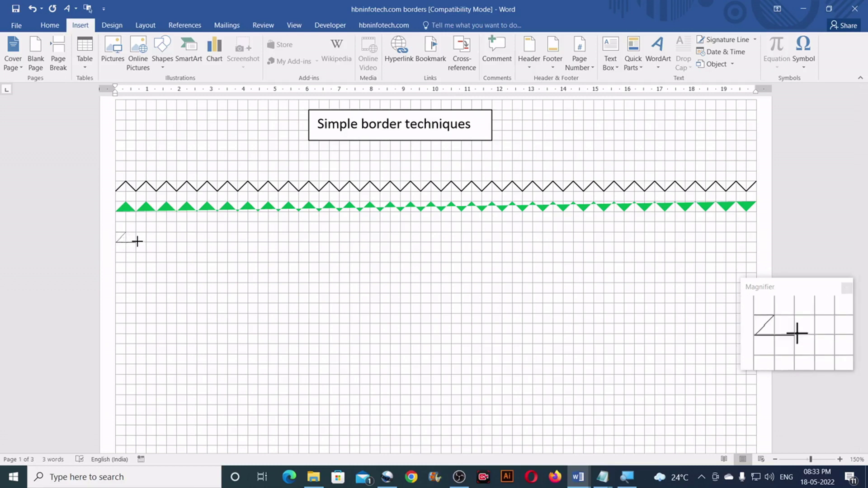
left_click(126, 241)
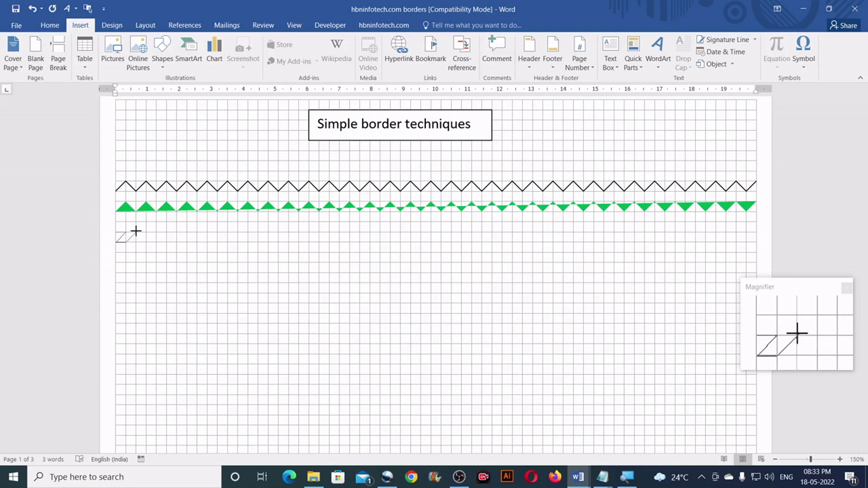
left_click(145, 233)
left_click(136, 243)
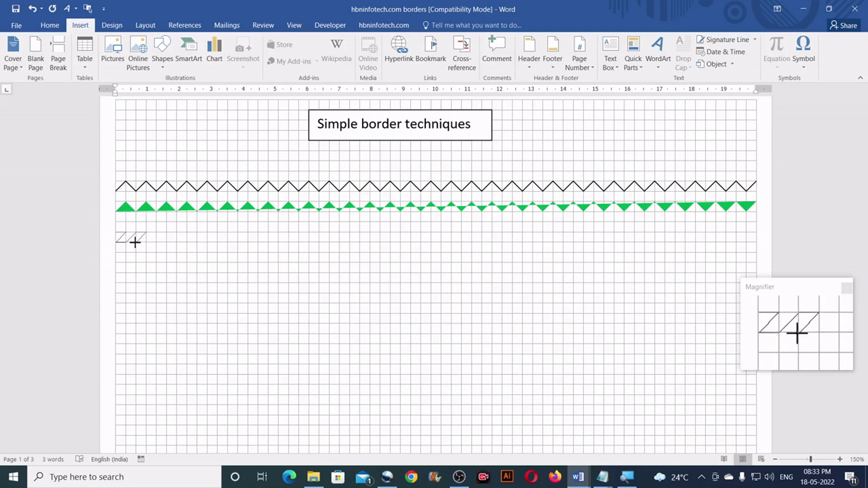
left_click(146, 243)
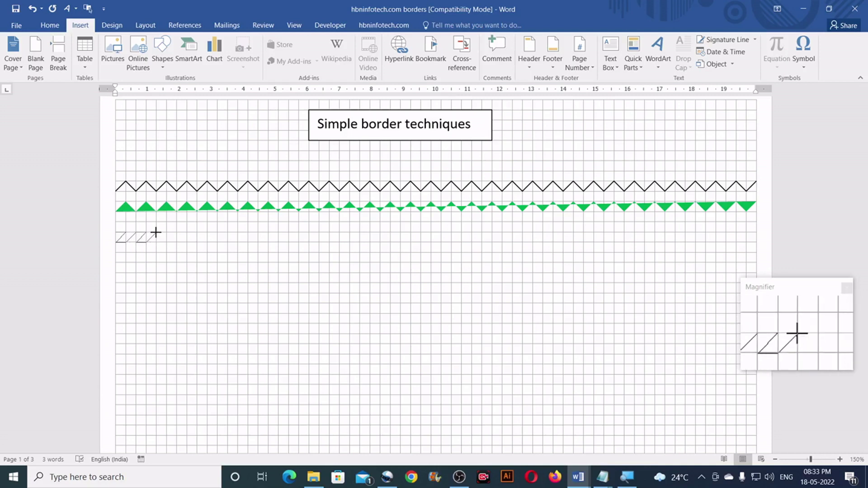
left_click(157, 232)
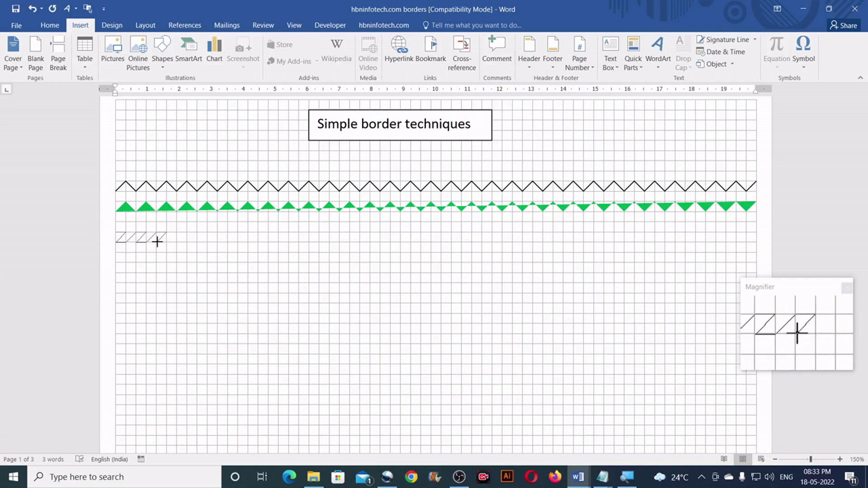
left_click(167, 242)
left_click(177, 232)
left_click(187, 232)
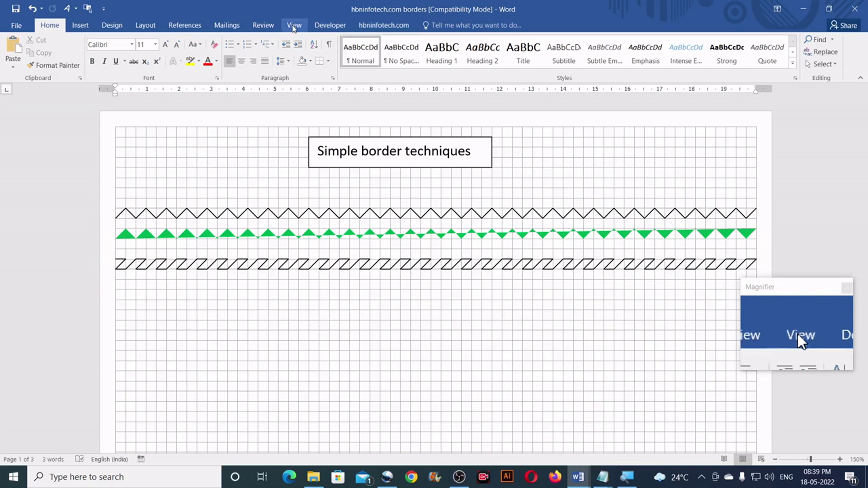
- Hide the gridlines and review the page border built from the slanted Z pattern on the second page
left_click(294, 25)
left_click(141, 56)
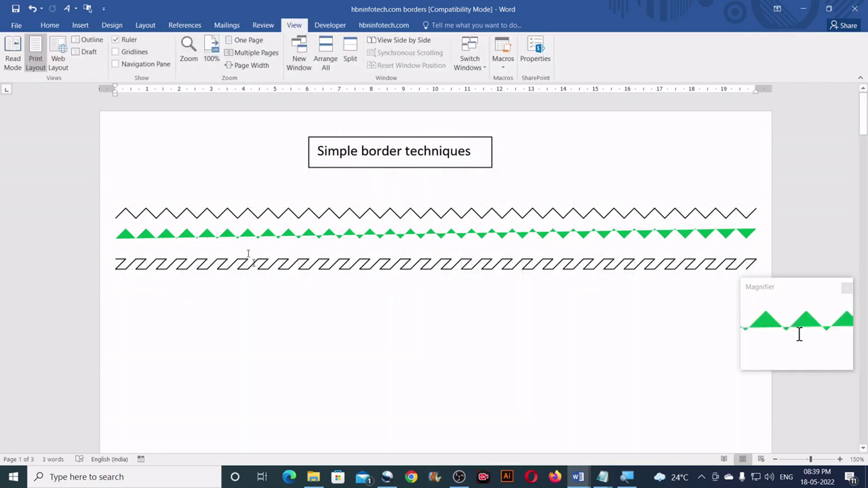
scroll(355, 252, "down", 5)
scroll(364, 250, "down", 6)
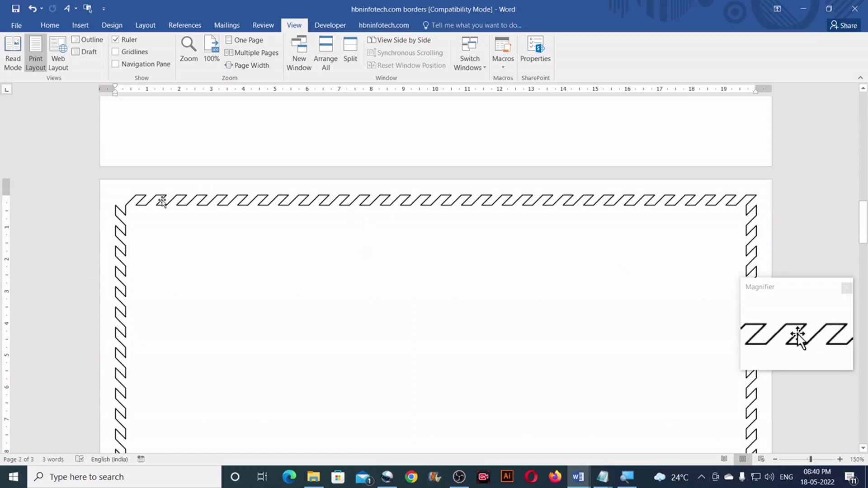
scroll(136, 290, "down", 1)
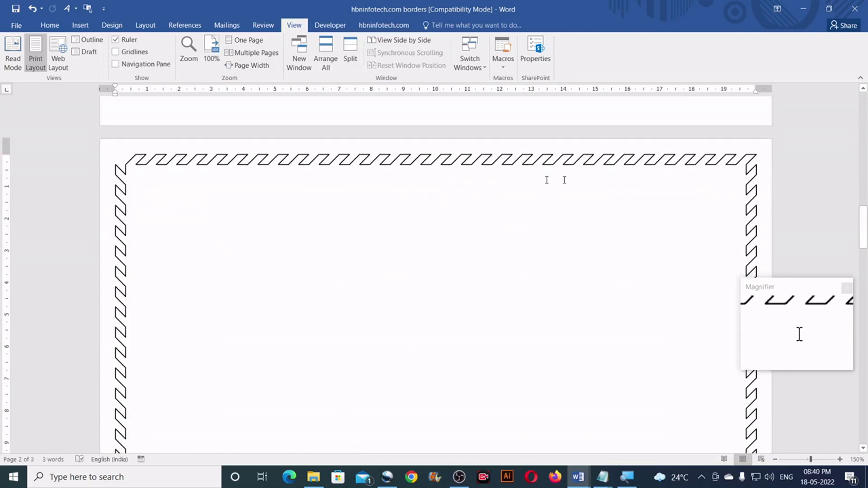
scroll(733, 192, "down", 12)
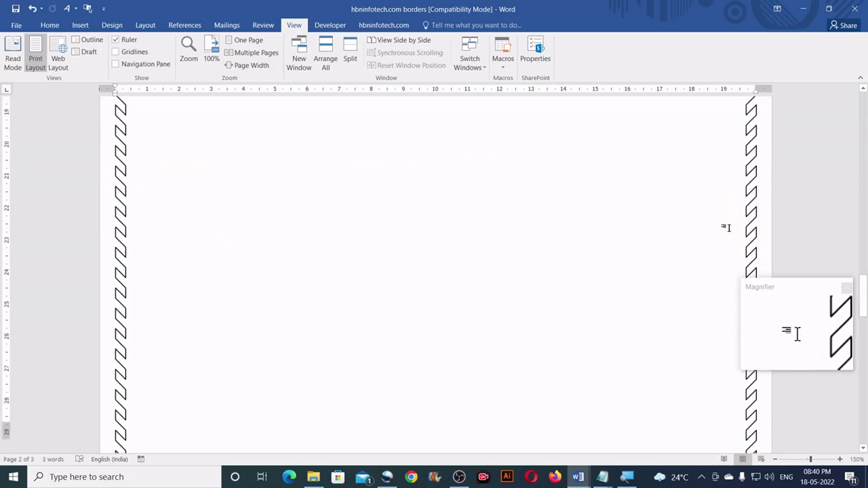
scroll(726, 228, "up", 15)
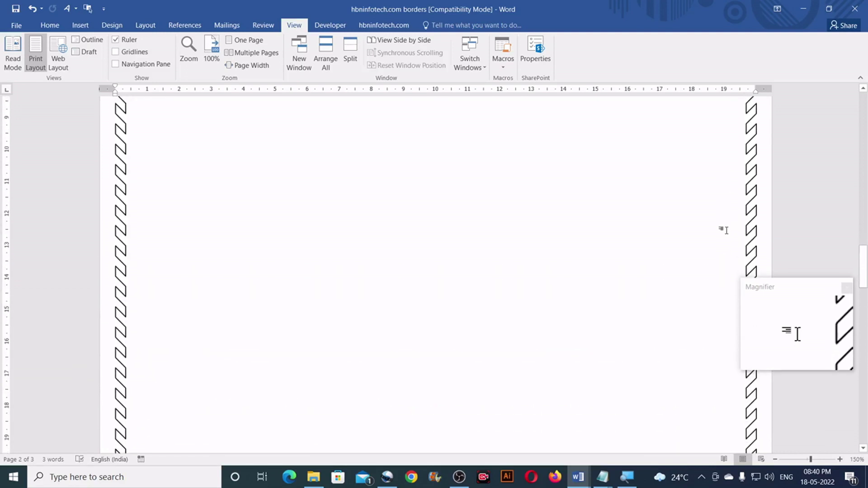
scroll(724, 230, "down", 10)
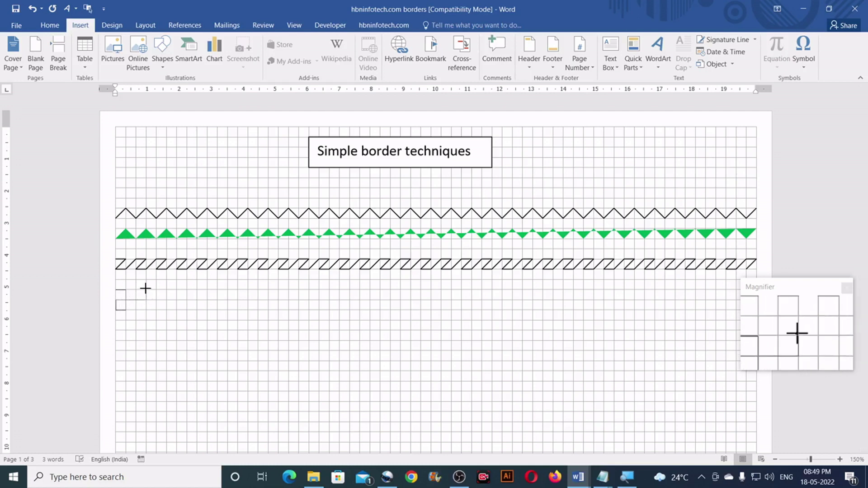
- Draw a Freeform pattern of square loops joined by slanted strokes, two grid squares high, across the page below the Z pattern
left_click_drag(136, 290, 146, 300)
left_click(146, 310)
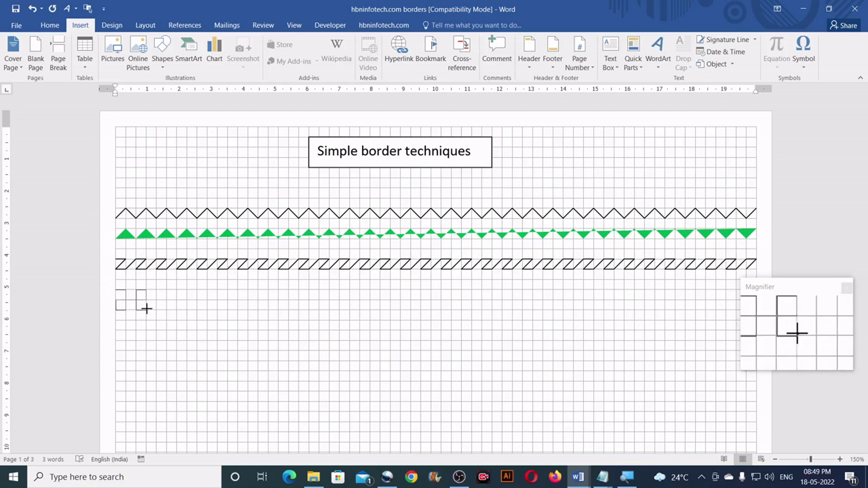
left_click(157, 290)
left_click(167, 290)
left_click(167, 311)
left_click(157, 310)
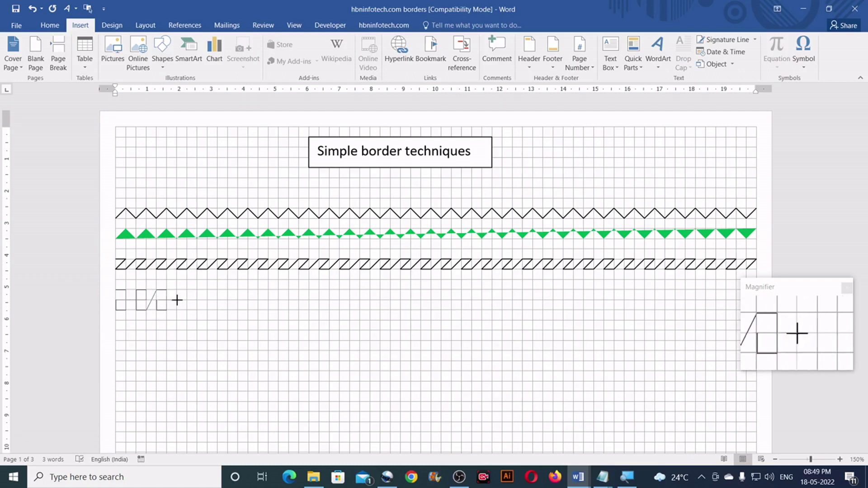
mouse_move(187, 288)
left_mouse_down()
mouse_move(174, 292)
mouse_move(176, 301)
left_mouse_up()
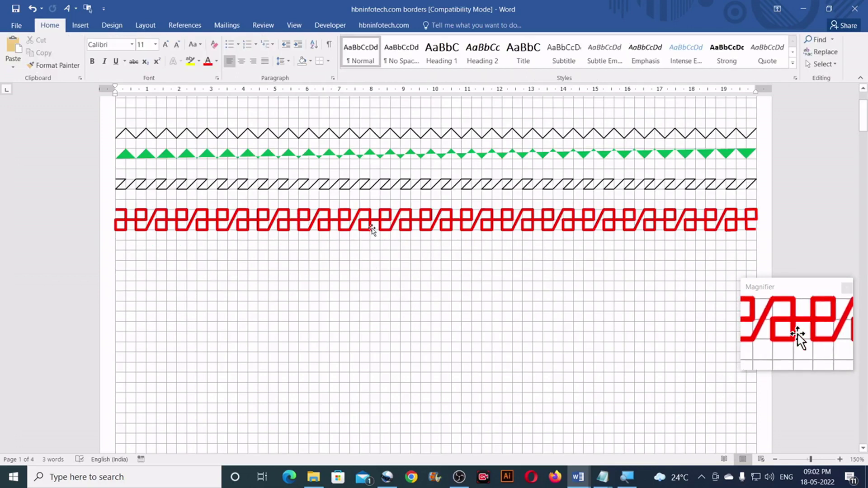
- Hide the gridlines and review the page border built from the red square-loop pattern on the second page
left_click(294, 26)
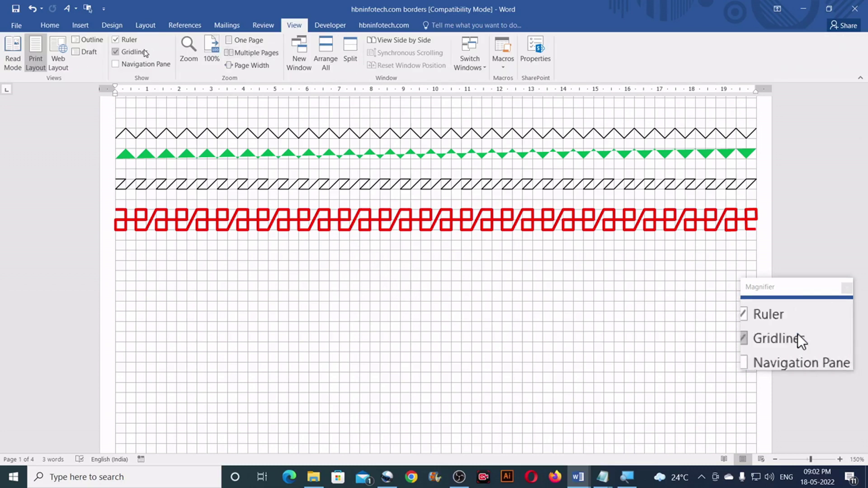
left_click(116, 52)
scroll(331, 251, "down", 5)
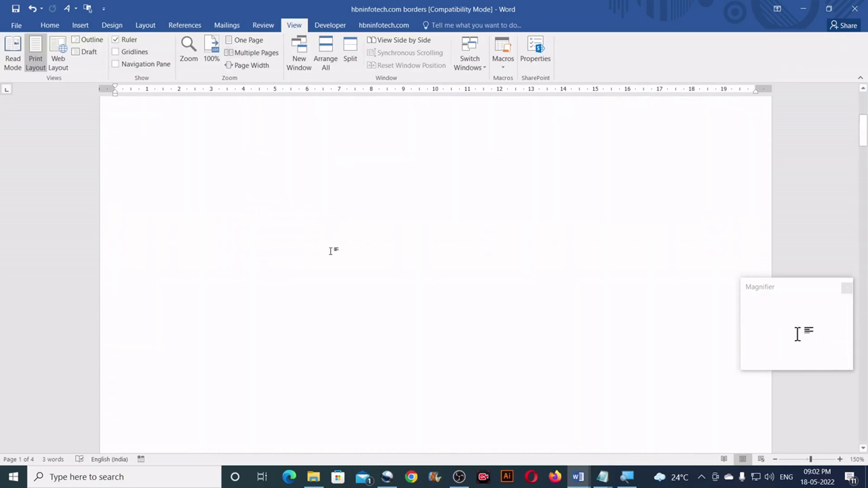
scroll(331, 252, "down", 5)
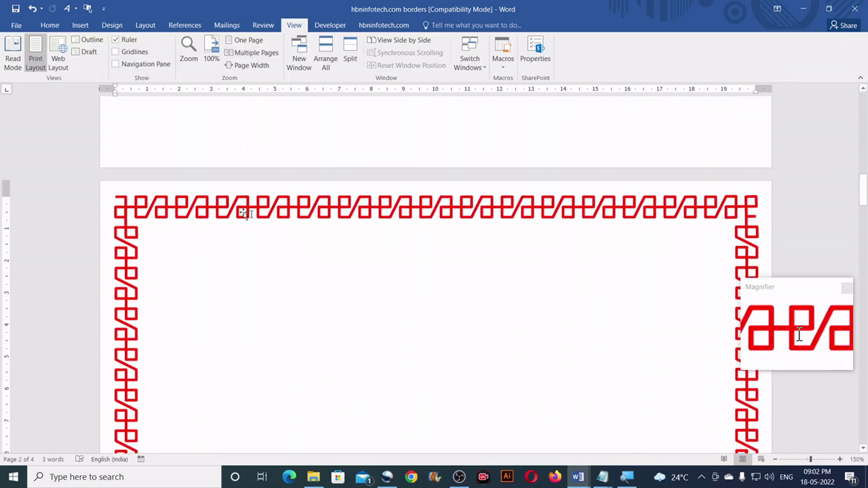
scroll(374, 232, "down", 10)
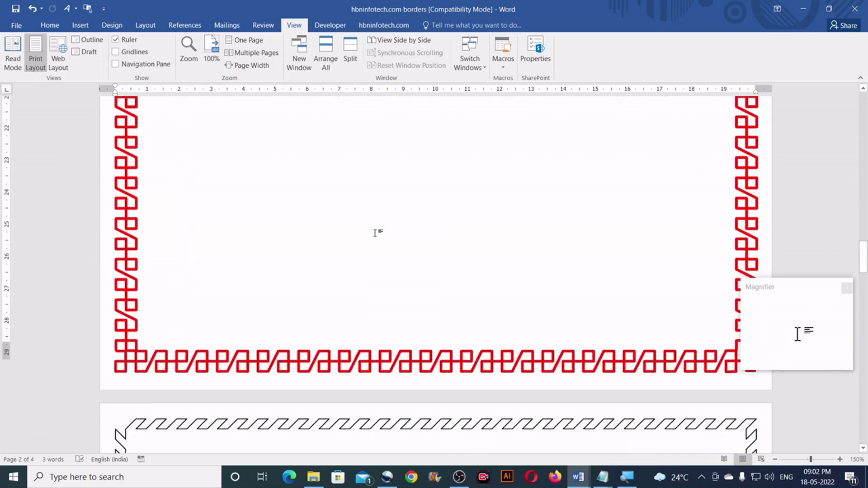
scroll(374, 233, "down", 3)
scroll(374, 233, "up", 13)
scroll(374, 233, "down", 5)
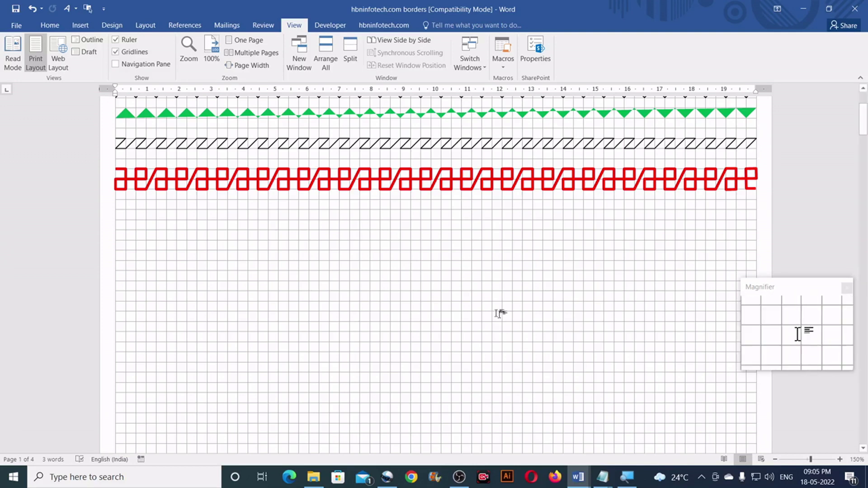
- Draw a Freeform zigzag whose peaks rise and then shrink, about 1.91 cm wide and high, at the left margin below the red square-loop pattern
left_click(90, 29)
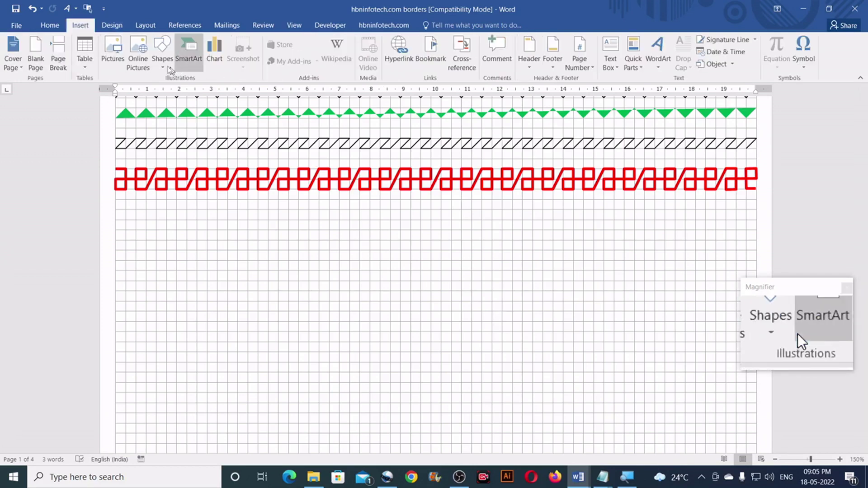
left_click(163, 64)
left_click(266, 125)
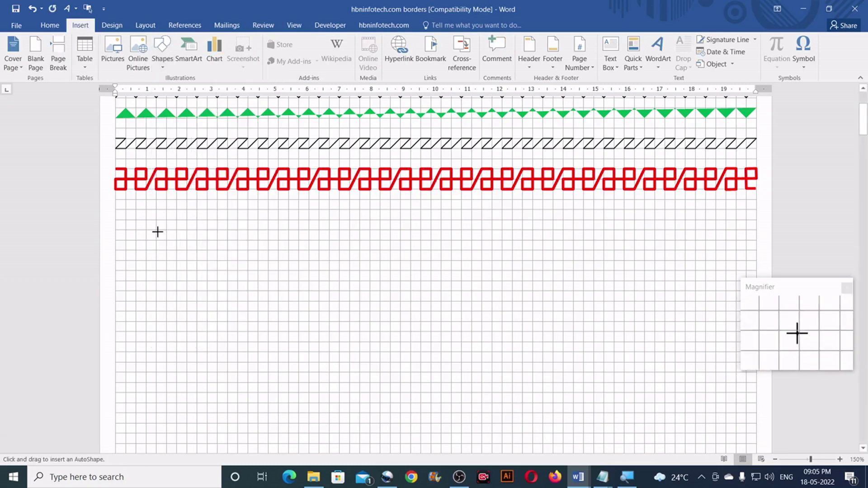
left_click(115, 240)
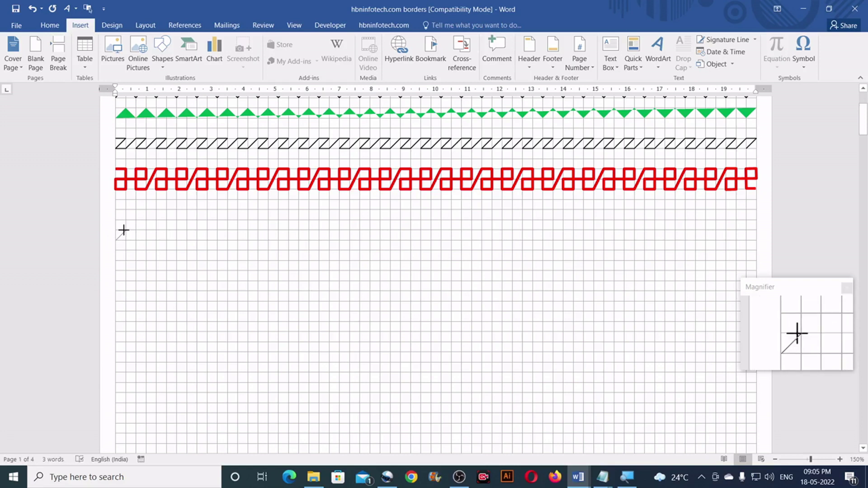
left_click(126, 250)
left_click(136, 220)
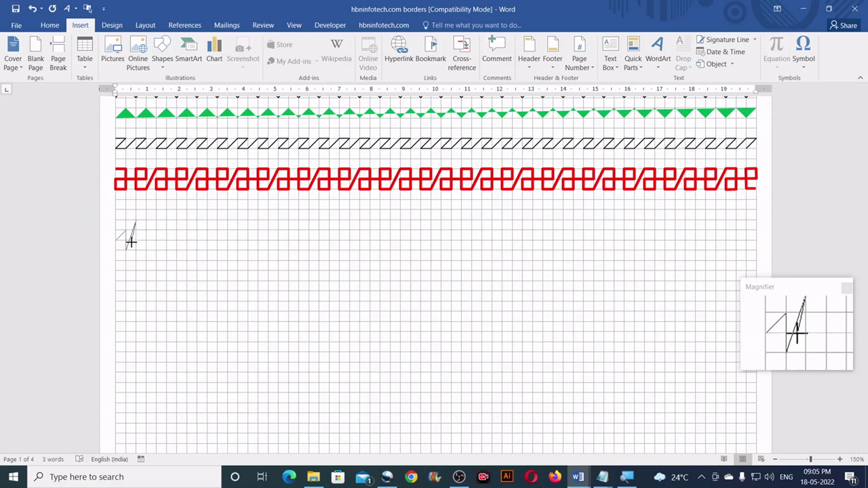
left_click(136, 260)
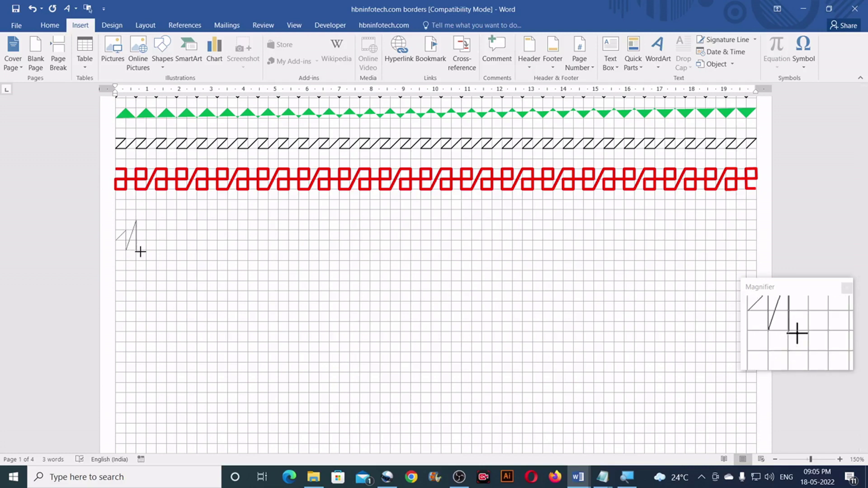
left_click(146, 212)
left_click(146, 270)
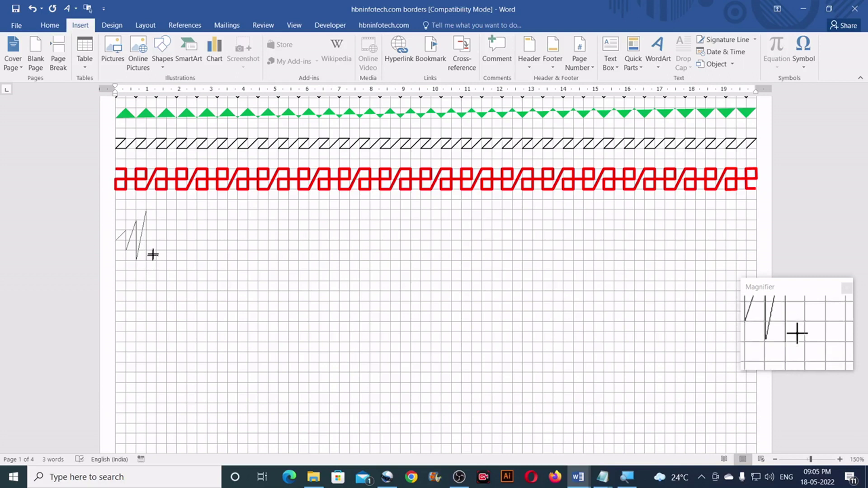
left_click(157, 220)
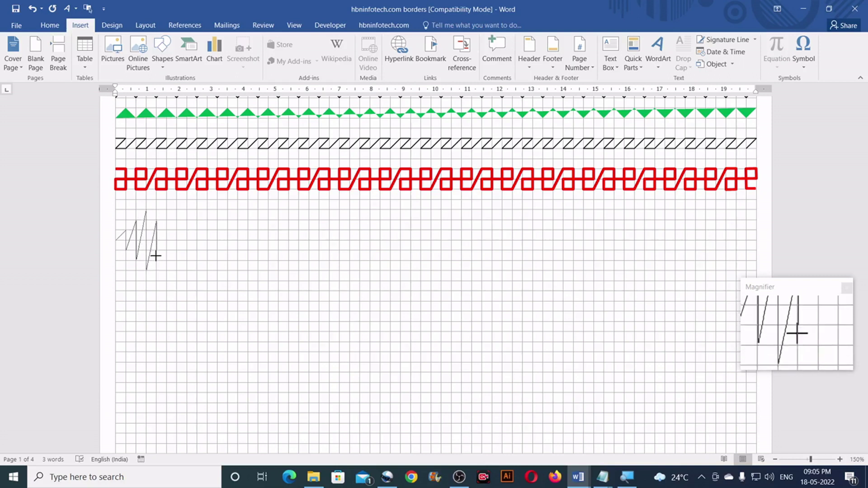
left_click(157, 260)
left_click(165, 250)
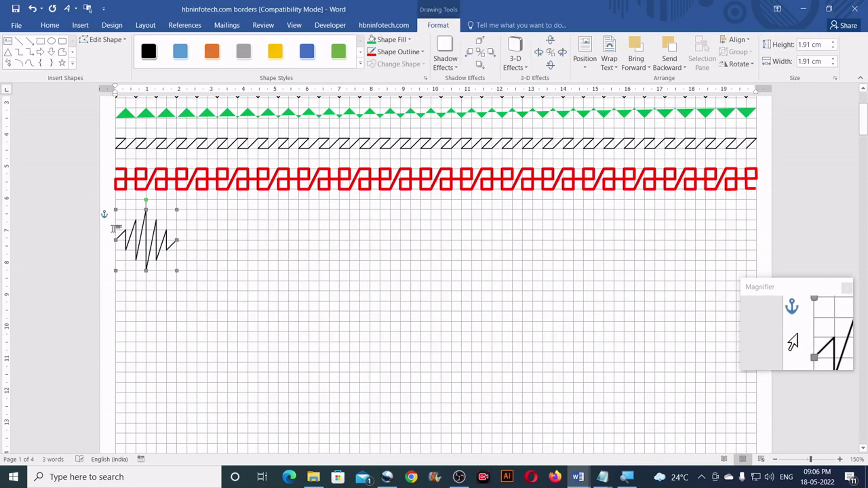
- Fill the zigzag shape with red and no outline, and repeat it in a row across the page
left_click(407, 40)
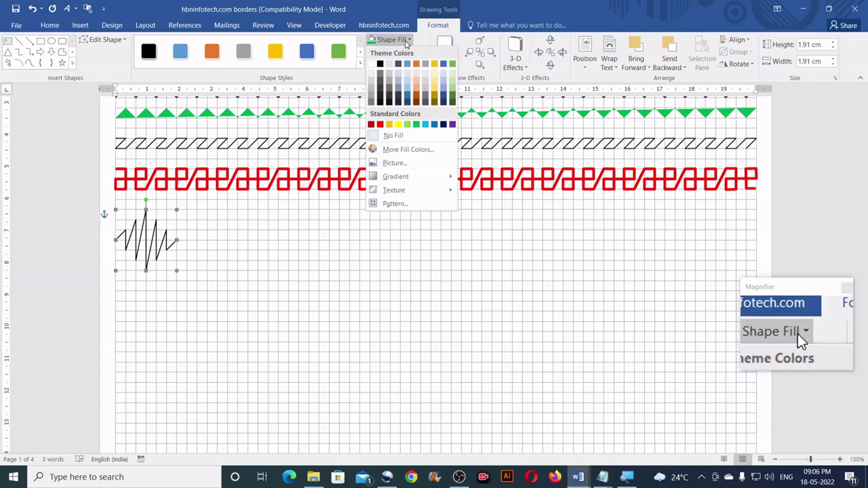
left_click(380, 125)
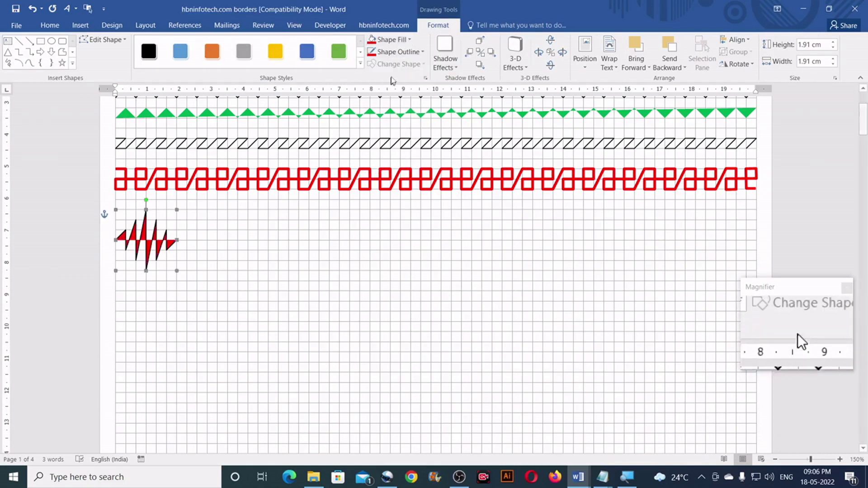
left_click(397, 53)
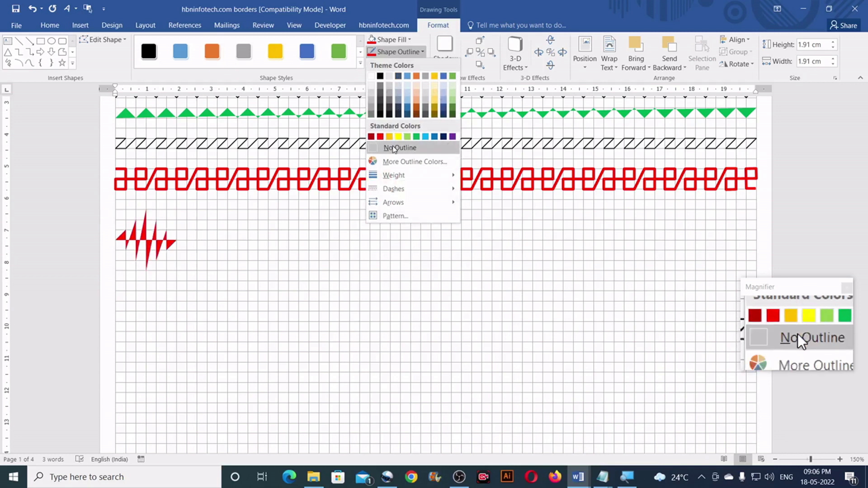
left_click(400, 148)
left_click_drag(135, 240, 318, 242)
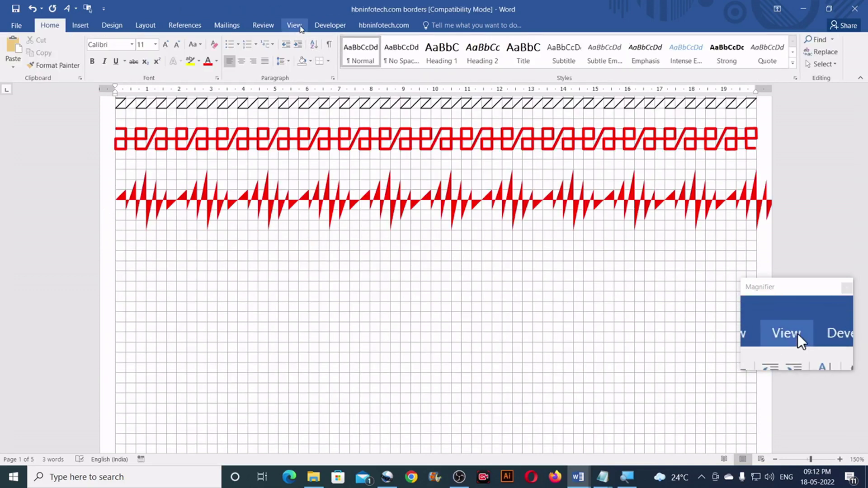
- Hide the gridlines and review the page border built from the red zigzag pattern on the second page
left_click(294, 25)
left_click(134, 53)
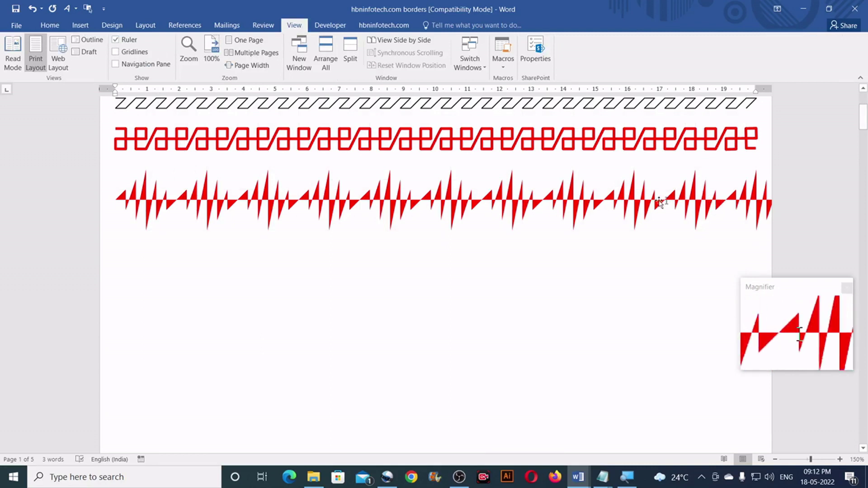
scroll(571, 246, "down", 2)
scroll(572, 239, "down", 15)
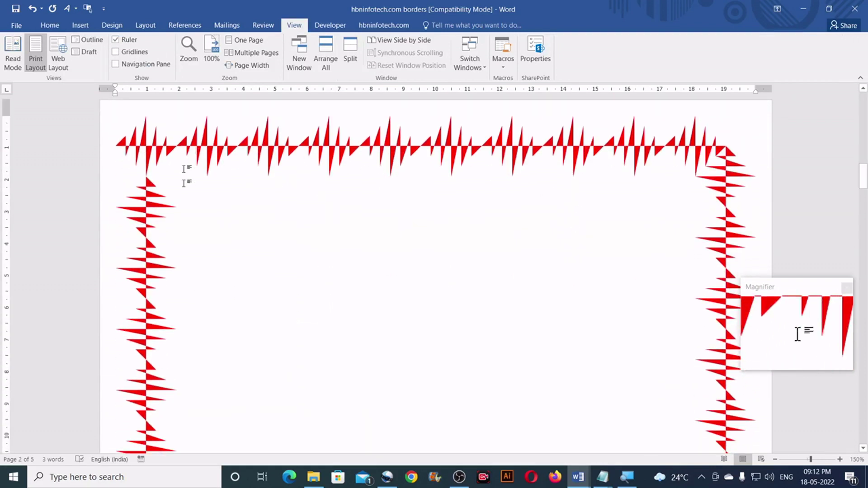
scroll(485, 248, "down", 15)
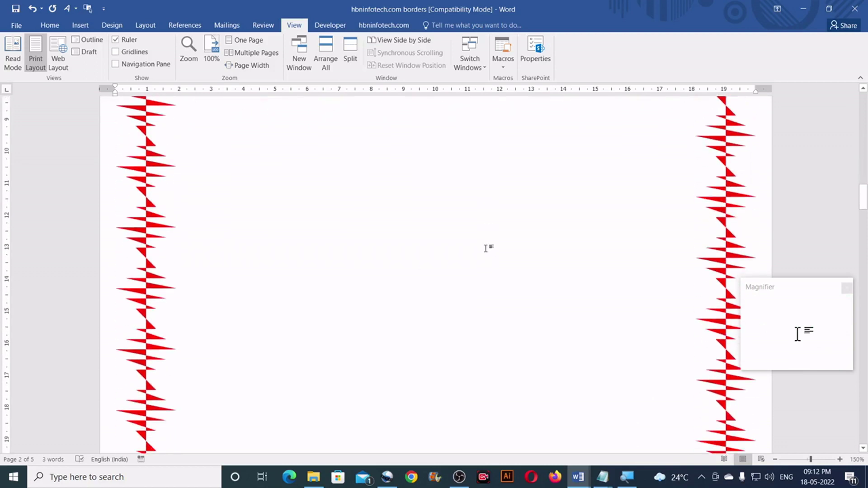
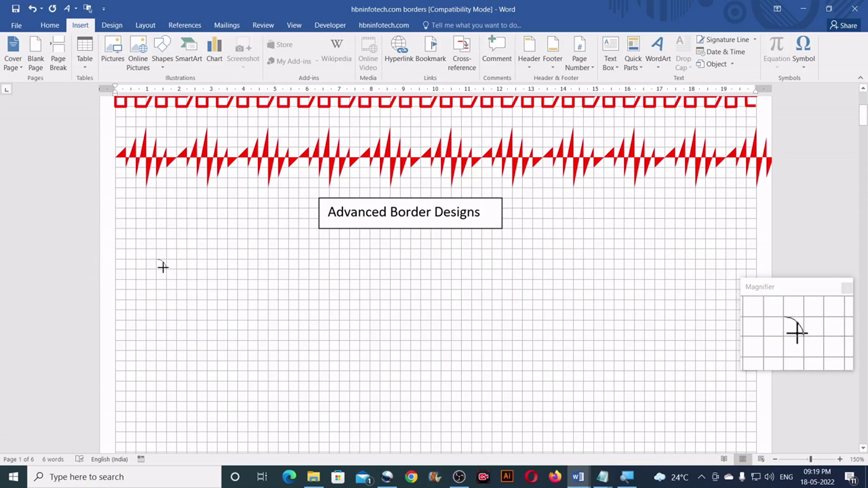
- Draw a half-circle arc about 0.64 by 0.34 cm below the Advanced Border Designs box and place it, rotated left 90°, at the left margin
left_click_drag(164, 268, 167, 270)
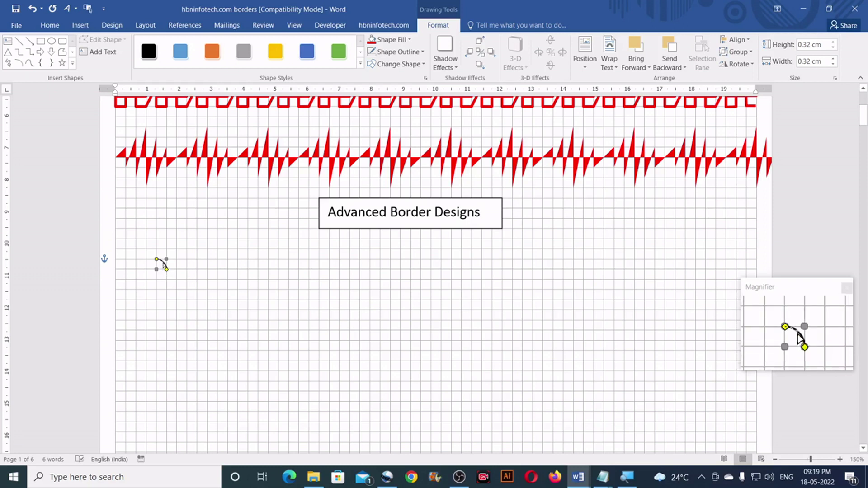
left_click_drag(165, 274, 157, 281)
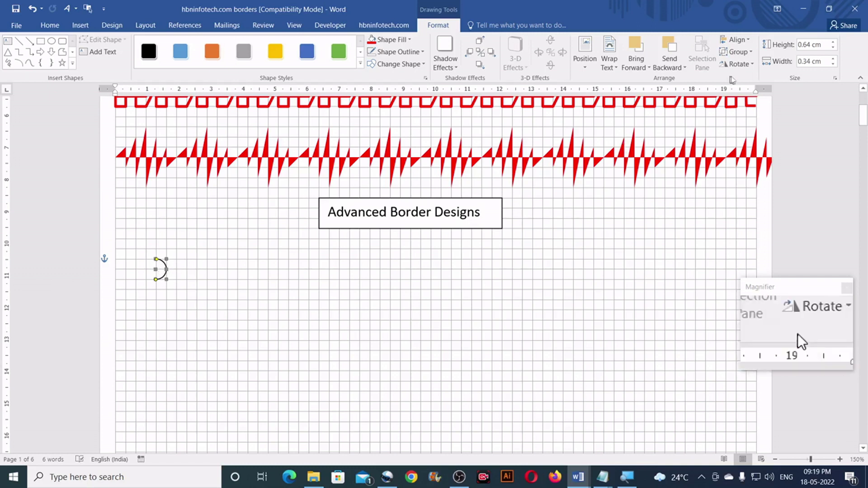
left_click(743, 64)
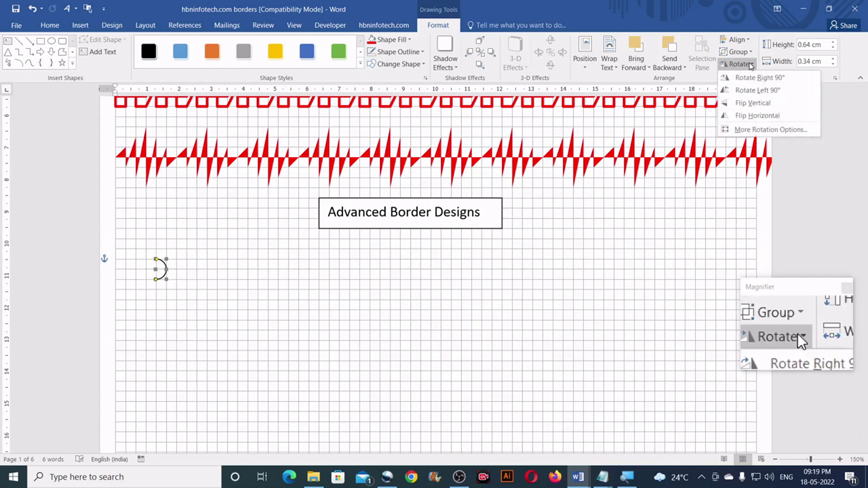
left_click(755, 91)
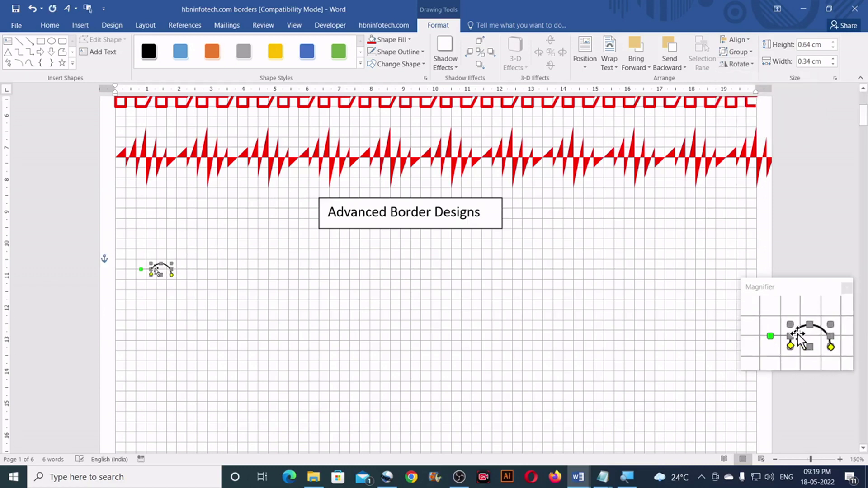
left_click_drag(162, 265, 128, 260)
scroll(145, 289, "down", 1)
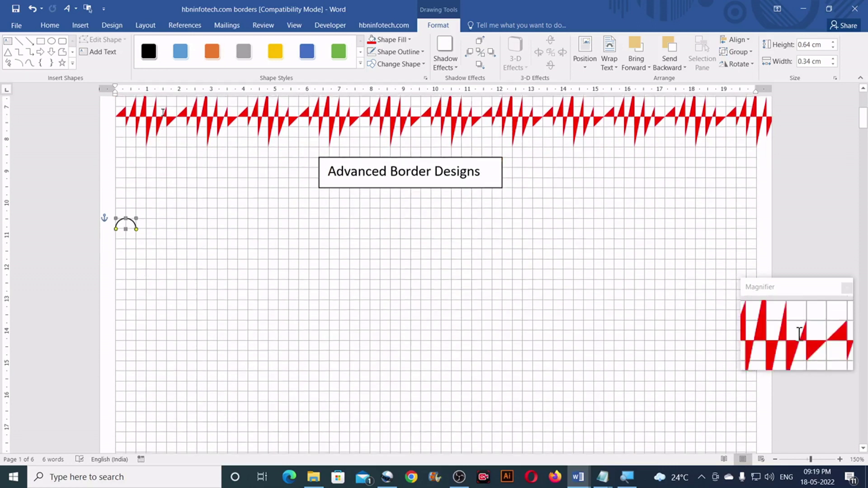
- Draw an arc about 0.64 cm high and 0.32 cm wide under the half circle's left end and place a copy at its right end
left_click(19, 64)
mouse_move(146, 229)
left_mouse_down()
mouse_move(156, 239)
mouse_move(121, 234)
left_mouse_up()
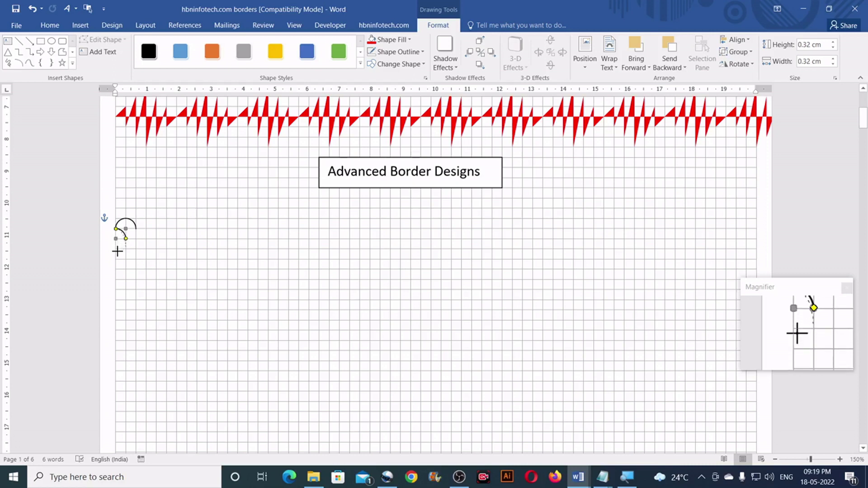
left_click_drag(117, 252, 150, 240)
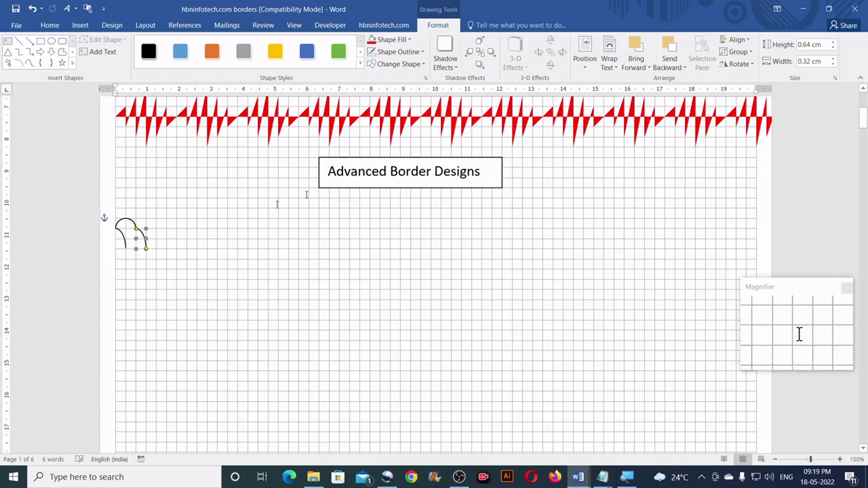
- Flip the copied arc horizontally and move it against the first arc's lower tip to close the fan shape
left_click(737, 64)
left_click(758, 116)
left_click_drag(133, 234, 124, 235)
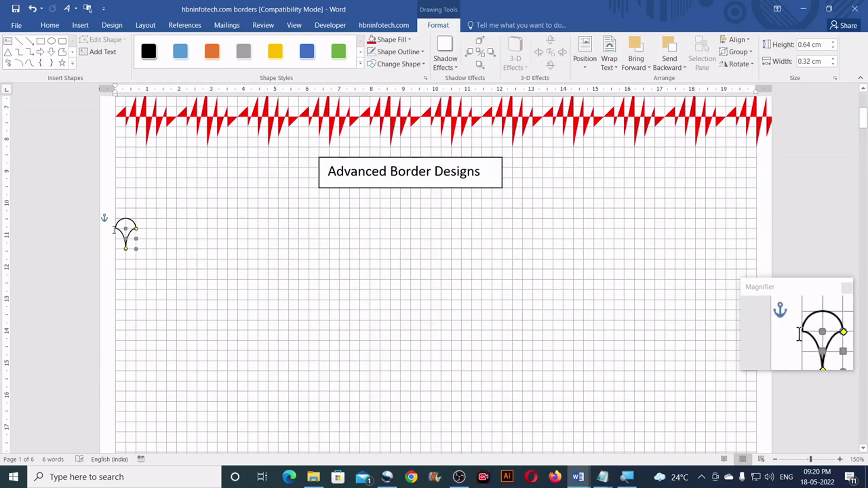
left_click(142, 212)
- Group the three arcs of the fan shape and repeat the group in a row across the page
scroll(141, 211, "down", 2)
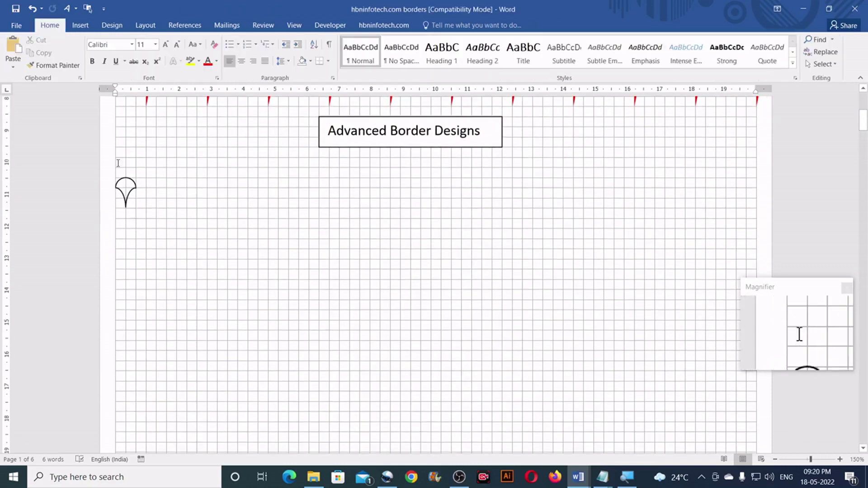
left_click(816, 65)
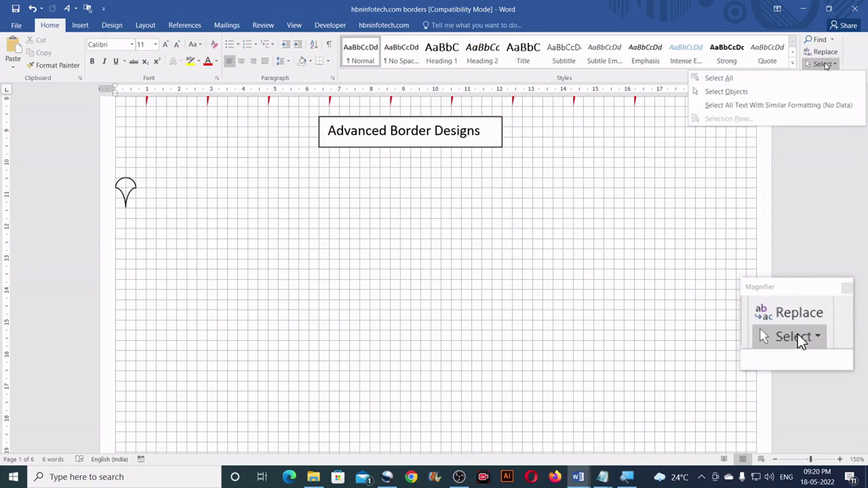
left_click(724, 90)
mouse_move(110, 170)
left_mouse_down()
mouse_move(151, 223)
mouse_move(161, 210)
left_mouse_up()
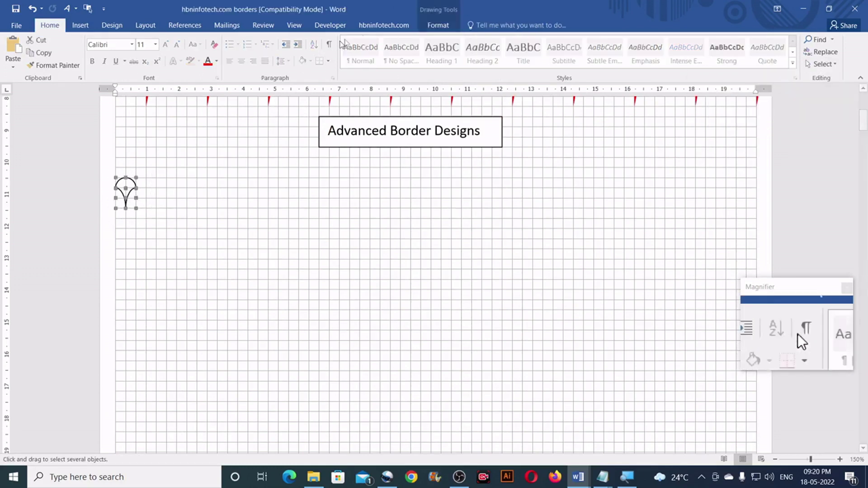
left_click(438, 25)
left_click(735, 52)
left_click(742, 63)
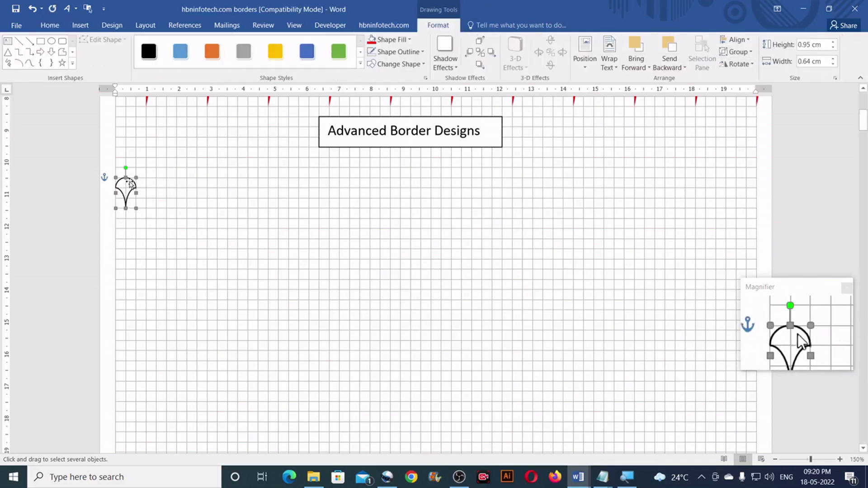
left_click_drag(133, 185, 196, 186)
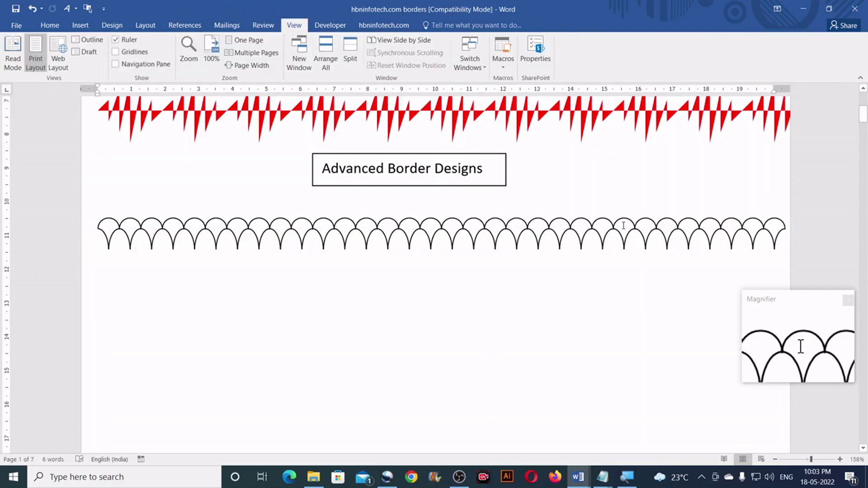
- Review the page border built from the fan-shaped scallop pattern on the second page at 130% zoom
scroll(495, 290, "down", 5)
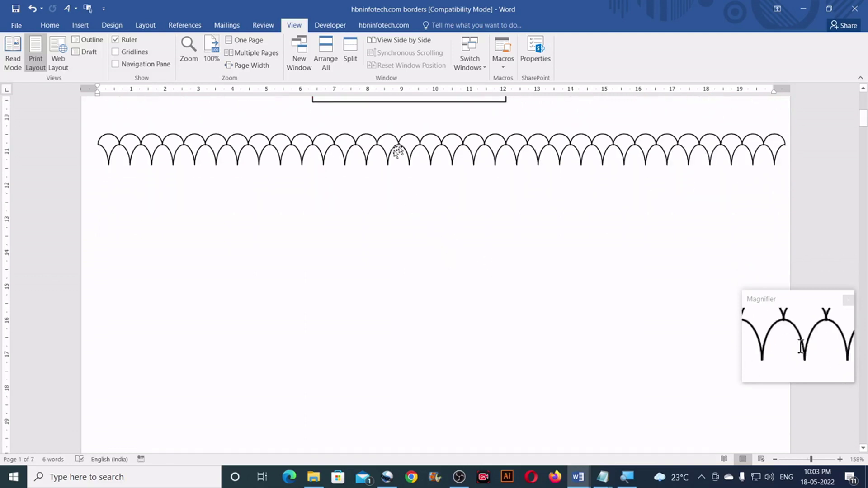
scroll(472, 240, "down", 6)
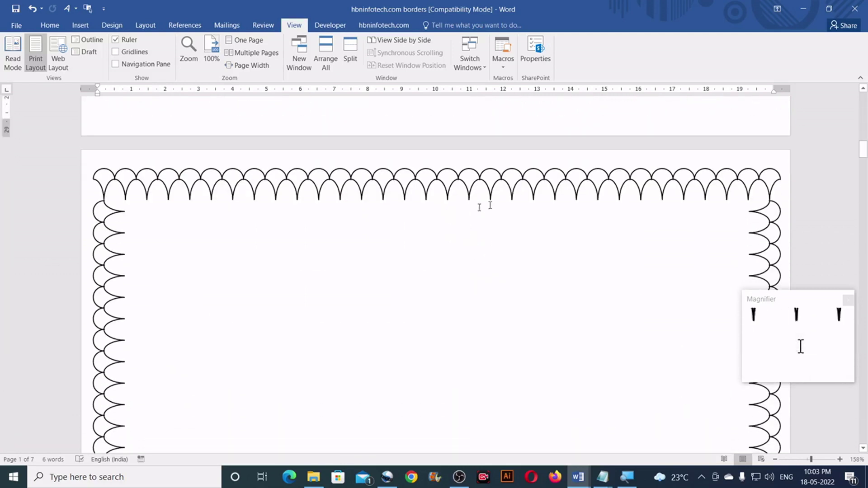
scroll(326, 195, "down", 2)
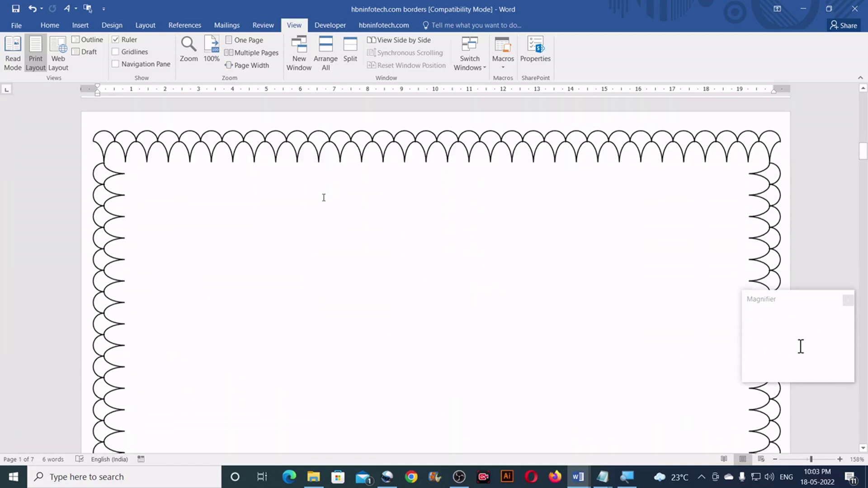
left_click(775, 460)
left_click(776, 459)
left_click(775, 460)
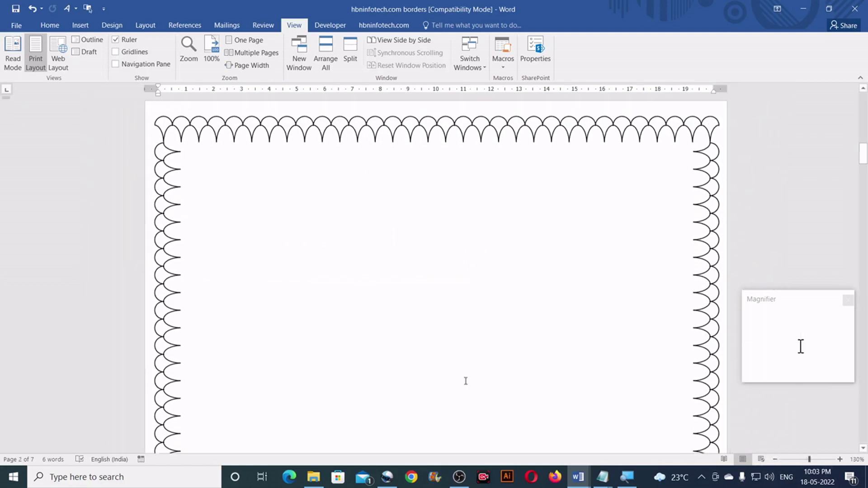
scroll(466, 380, "down", 5)
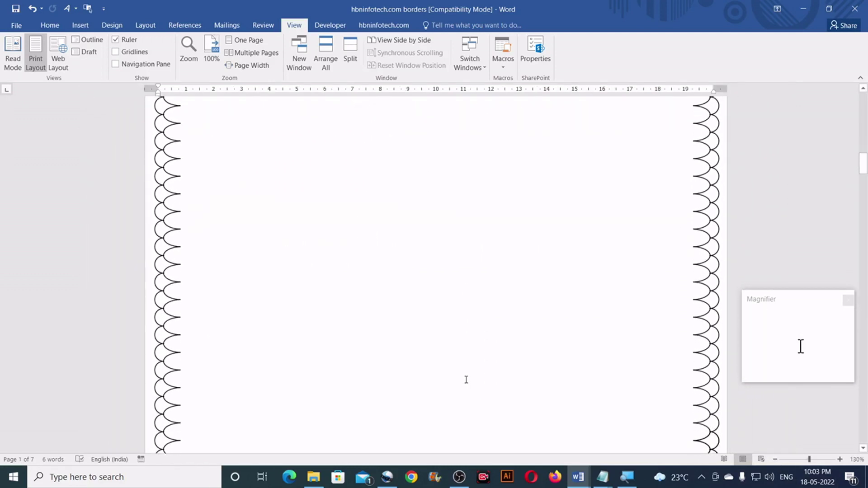
scroll(467, 380, "down", 10)
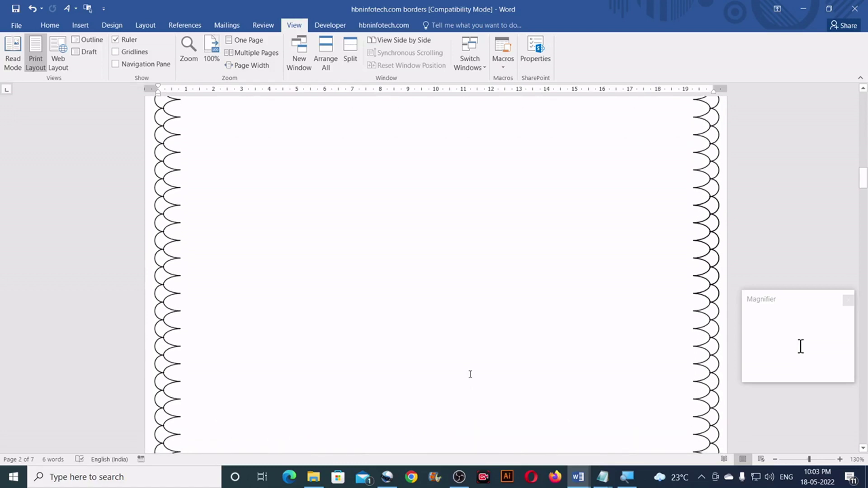
- Draw a meandering curve with rounded bends, one grid square wide and two high, across the page below the scallop row
scroll(471, 374, "up", 5)
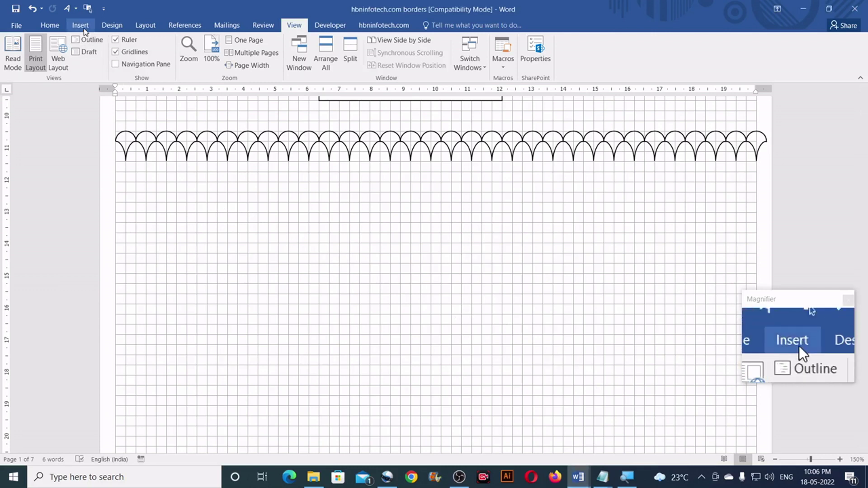
left_click(80, 25)
left_click(162, 63)
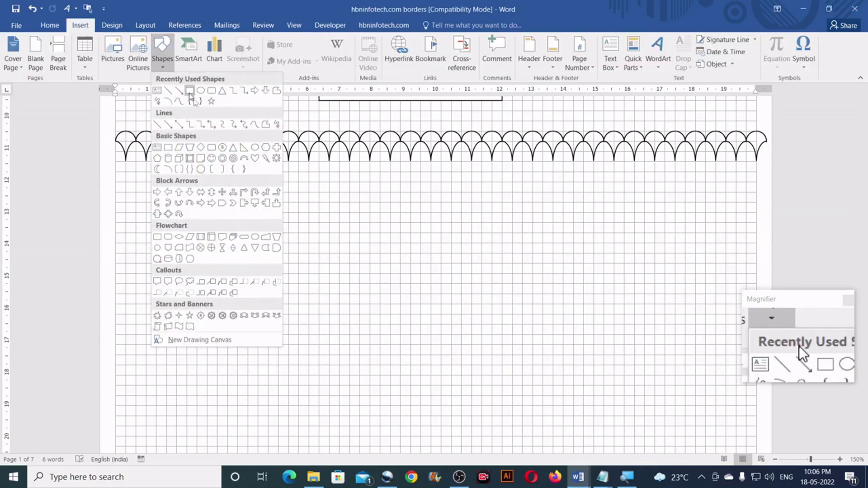
left_click(254, 125)
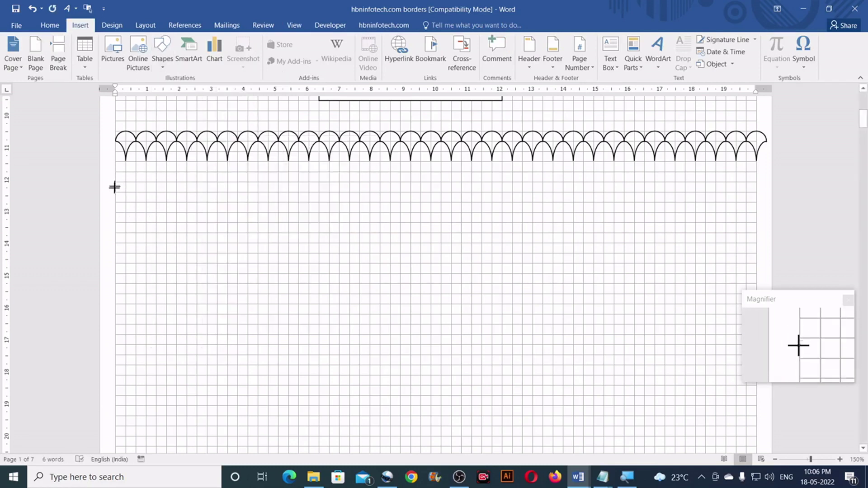
left_click(116, 202)
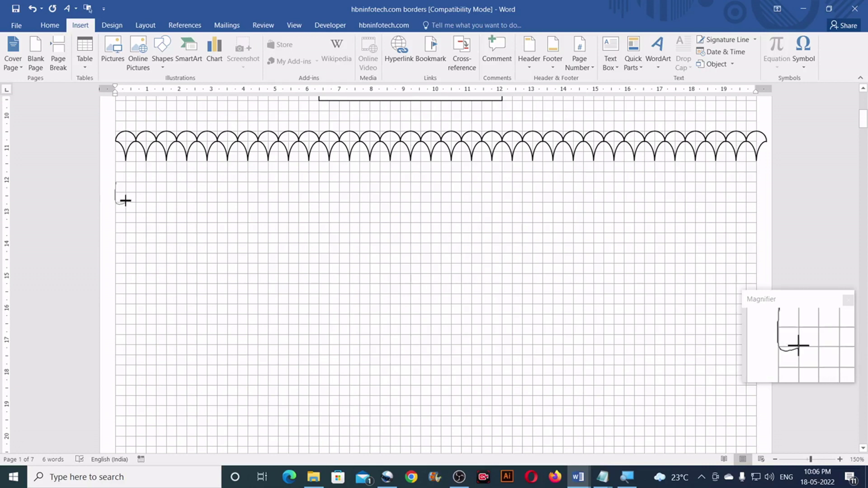
left_click(135, 182)
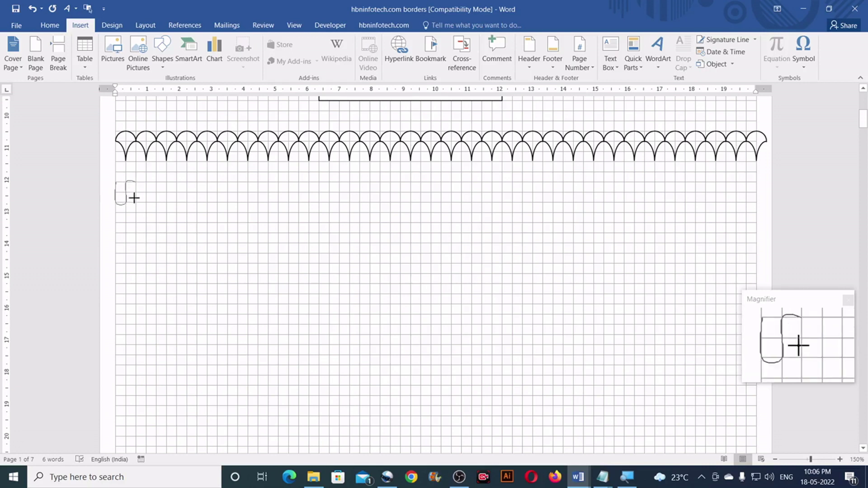
left_click(135, 203)
left_click(145, 203)
left_click(147, 181)
left_click(155, 182)
left_click(157, 203)
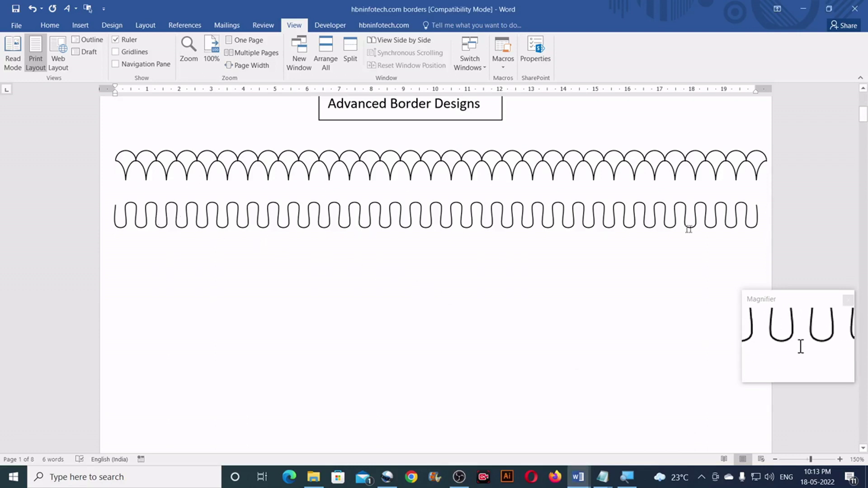
- Review the page border built from the meandering curve on the second page at 120% zoom
scroll(473, 299, "down", 15)
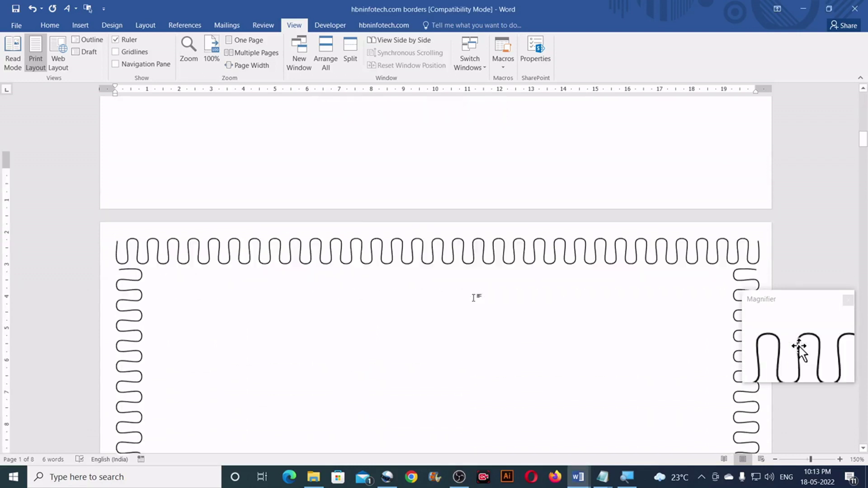
scroll(564, 406, "down", 3)
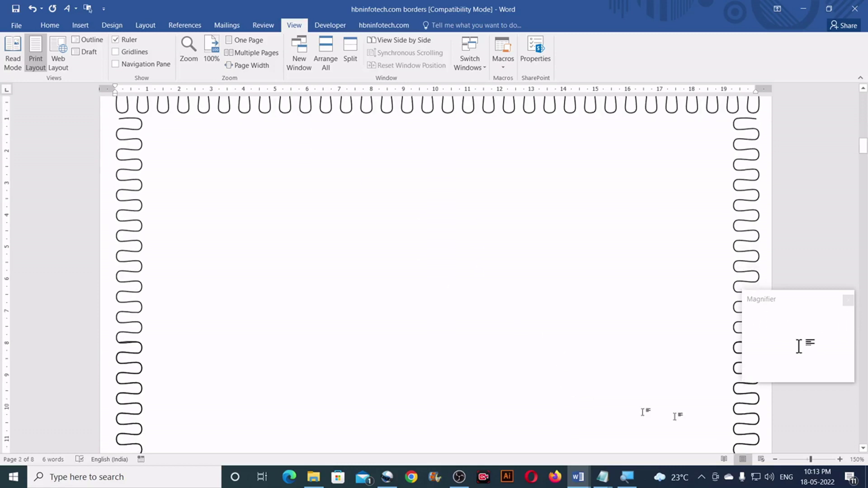
left_click(775, 460)
left_click(775, 459)
left_click(776, 459)
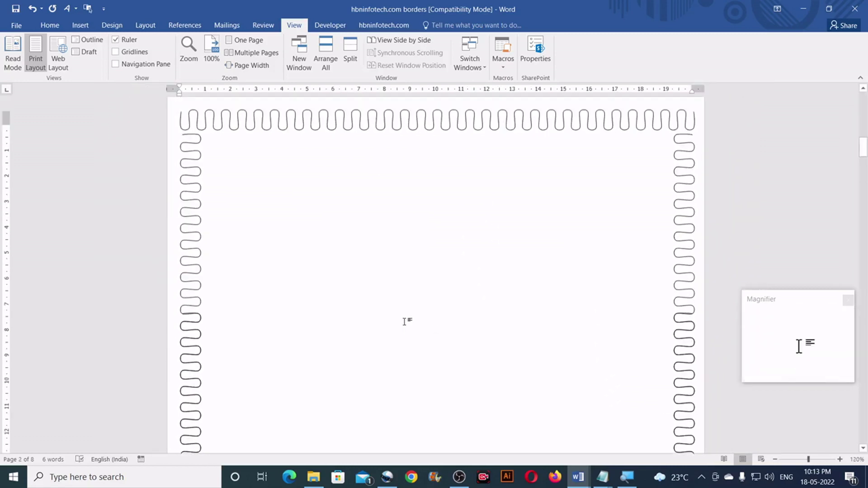
scroll(406, 320, "down", 3)
scroll(406, 321, "down", 10)
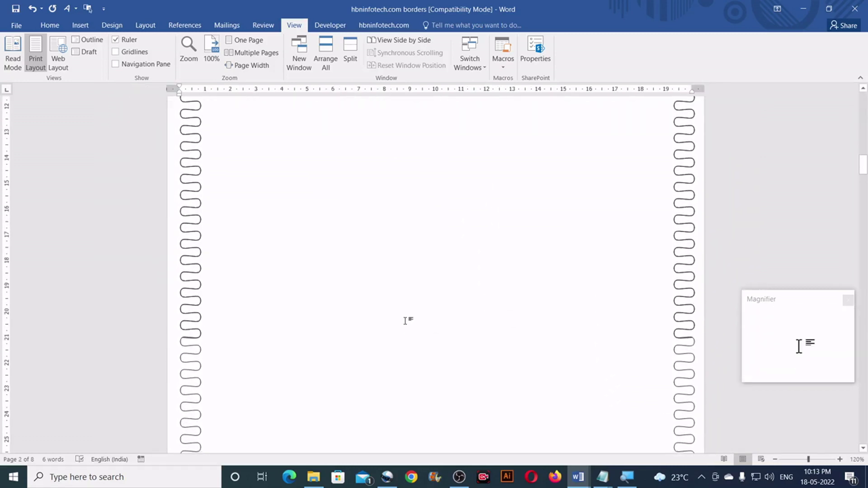
scroll(405, 321, "up", 12)
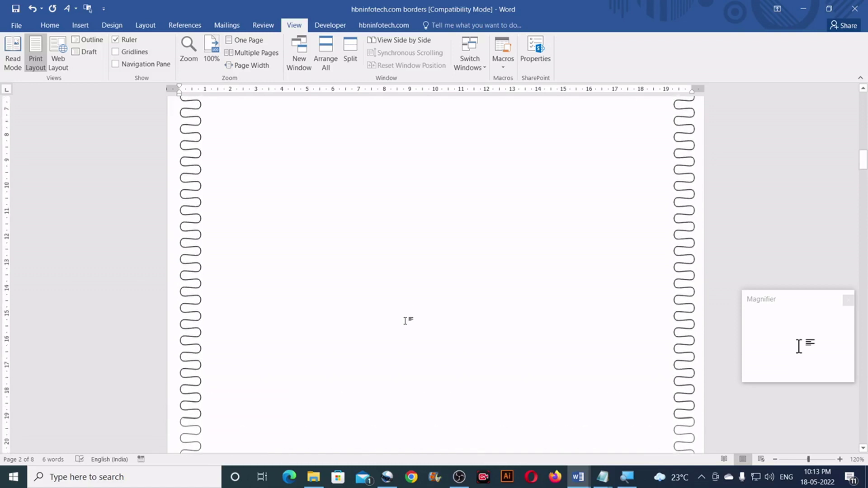
scroll(405, 320, "up", 2)
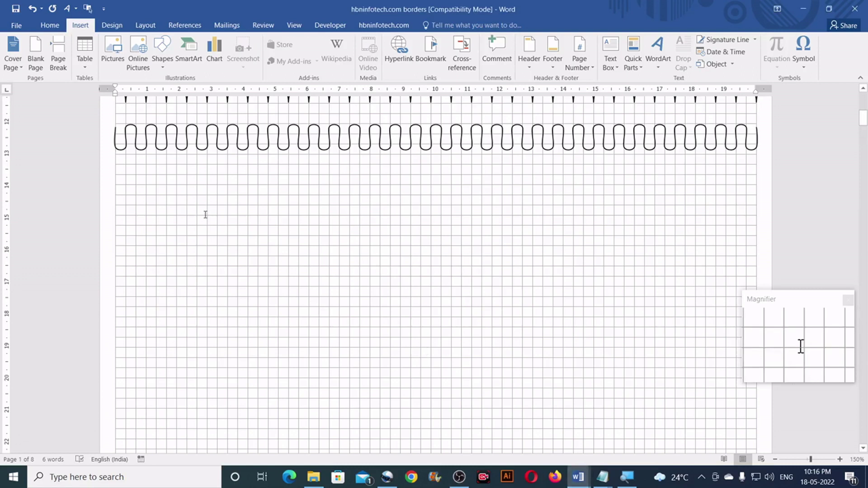
- Draw a smooth wave with the Curve tool below the meander row, about 0.64 cm high and 19.05 cm wide
left_click(160, 68)
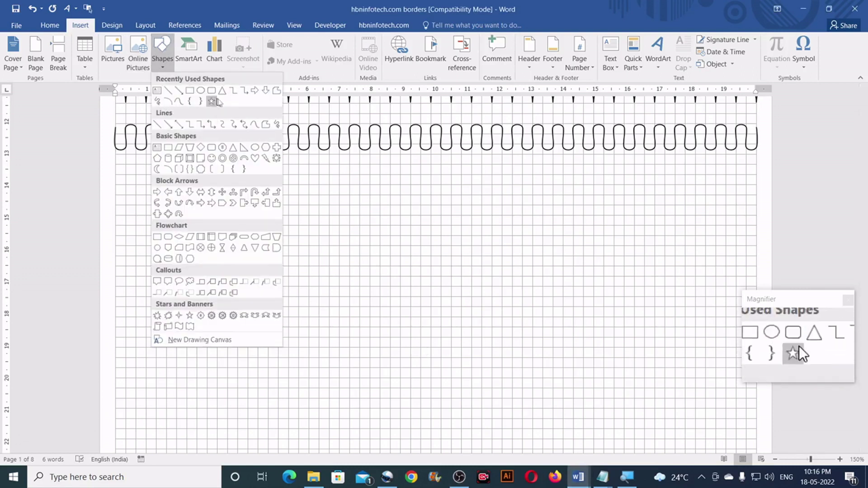
left_click(254, 128)
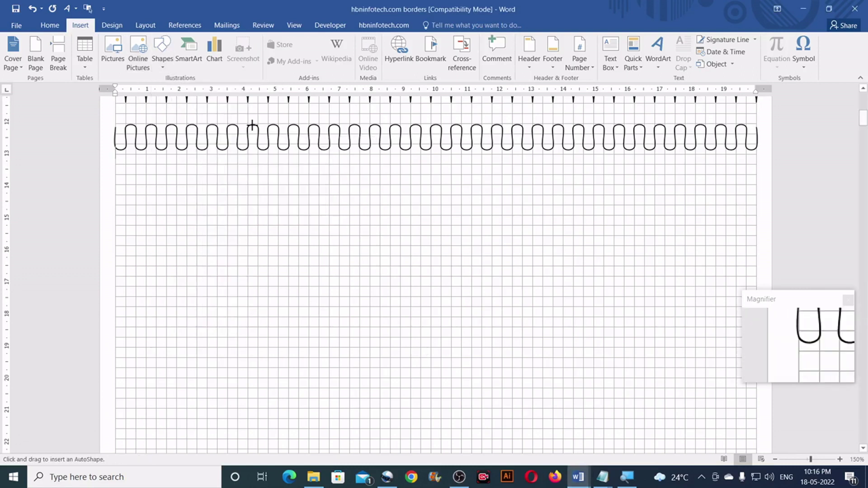
left_click(115, 194)
left_click(135, 175)
left_click(156, 192)
left_click(178, 176)
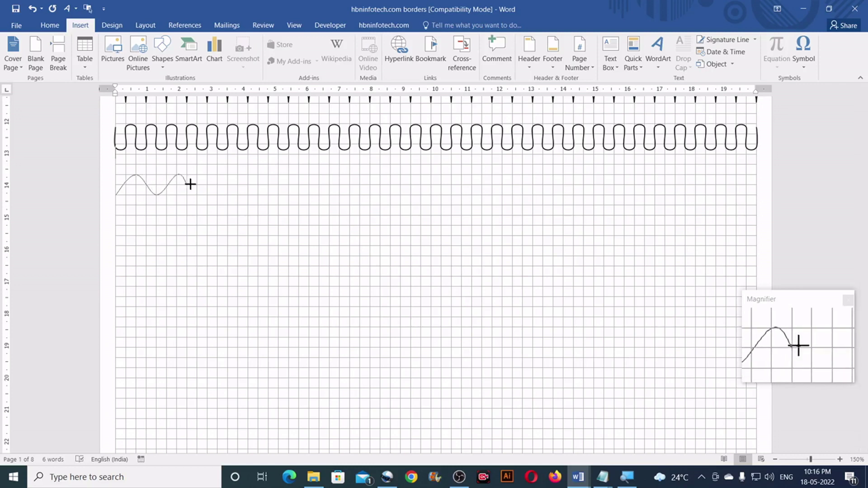
left_click(199, 196)
left_click(220, 176)
left_click(240, 195)
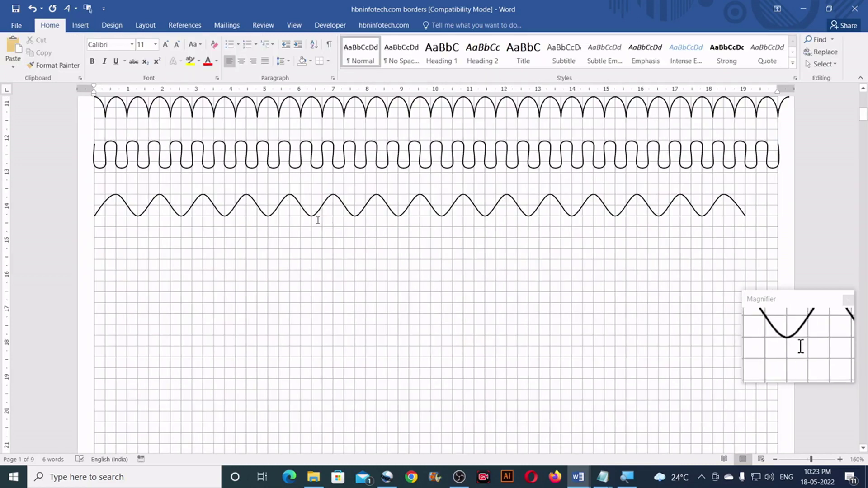
- Place a copy of the wave directly beneath the original and flip the copy vertically
left_click(300, 207)
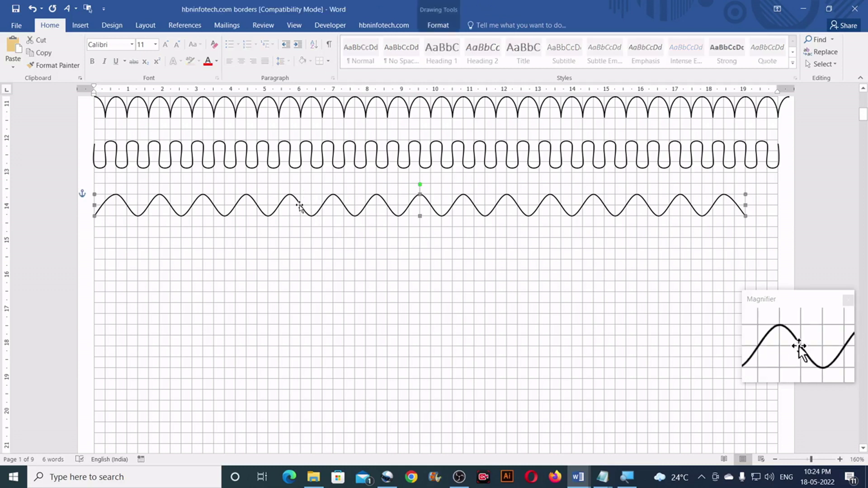
left_click_drag(300, 207, 303, 239)
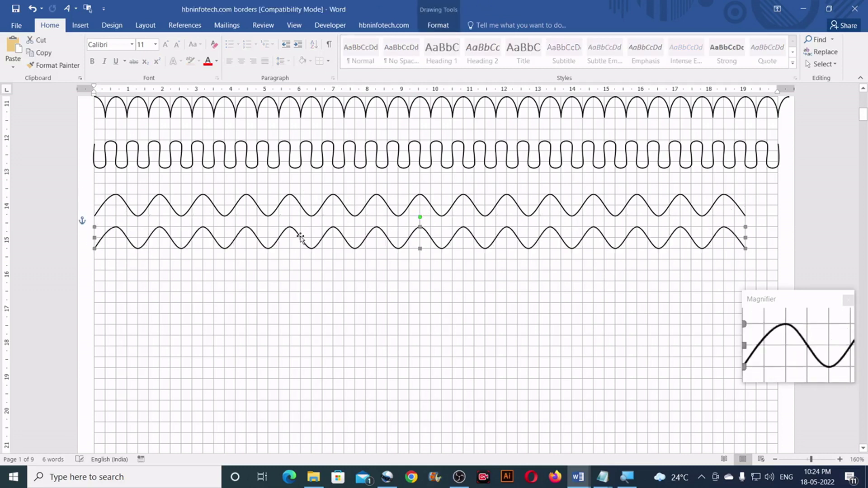
left_click(449, 28)
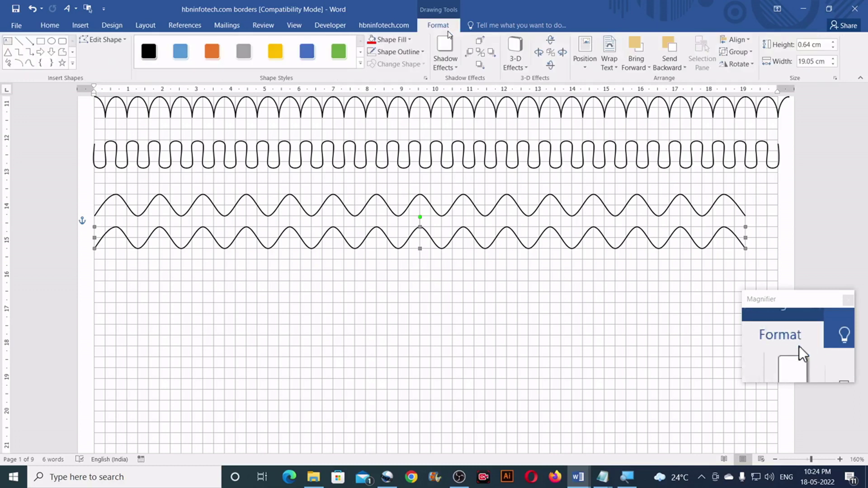
left_click(756, 65)
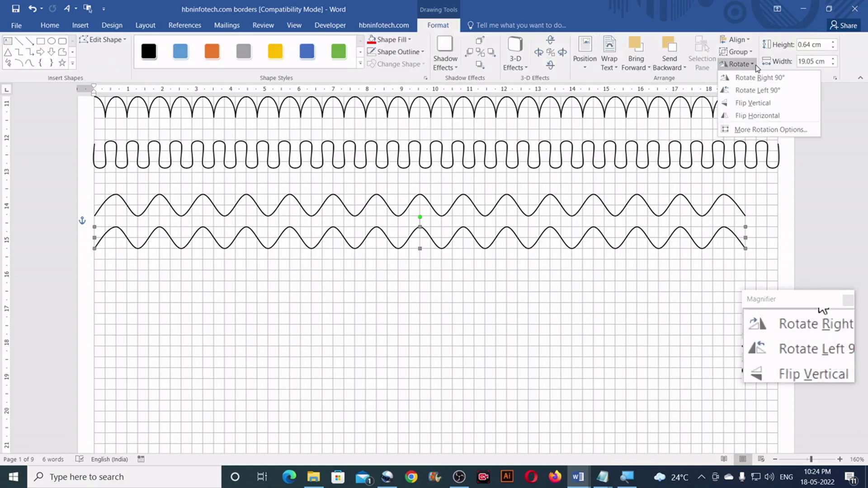
left_click(753, 103)
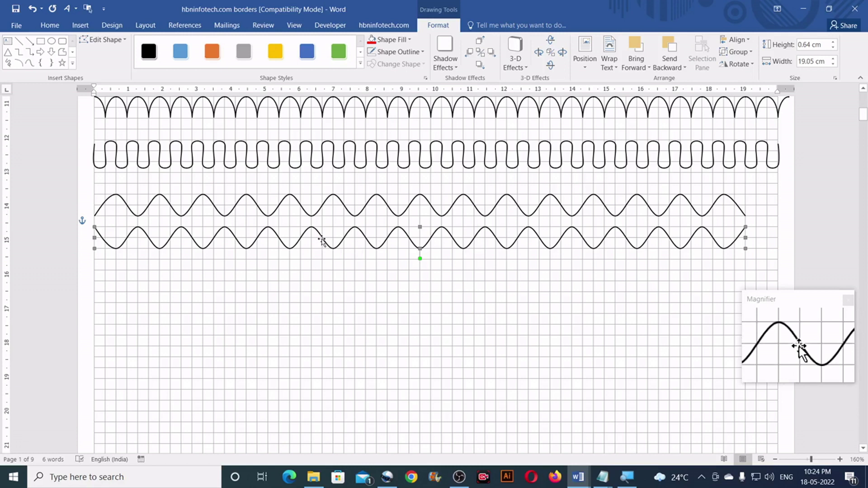
- Move the flipped wave onto the original to form a braid and group the two curves
left_click_drag(324, 224, 323, 208)
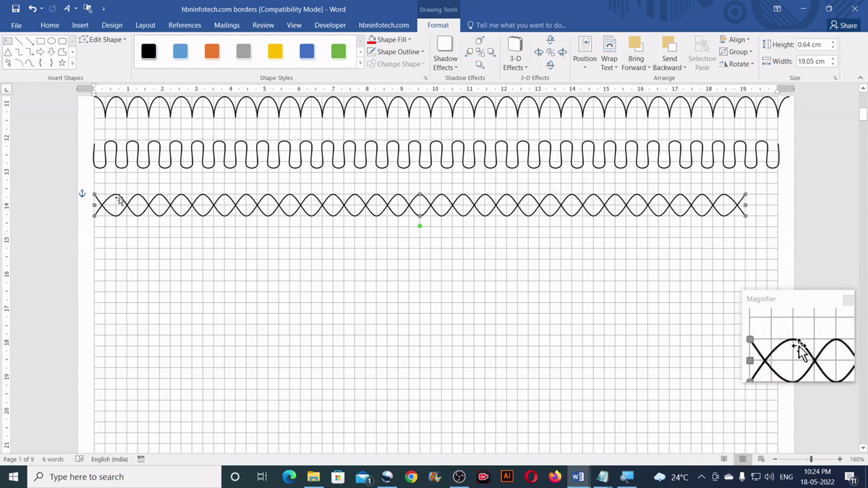
left_click(736, 52)
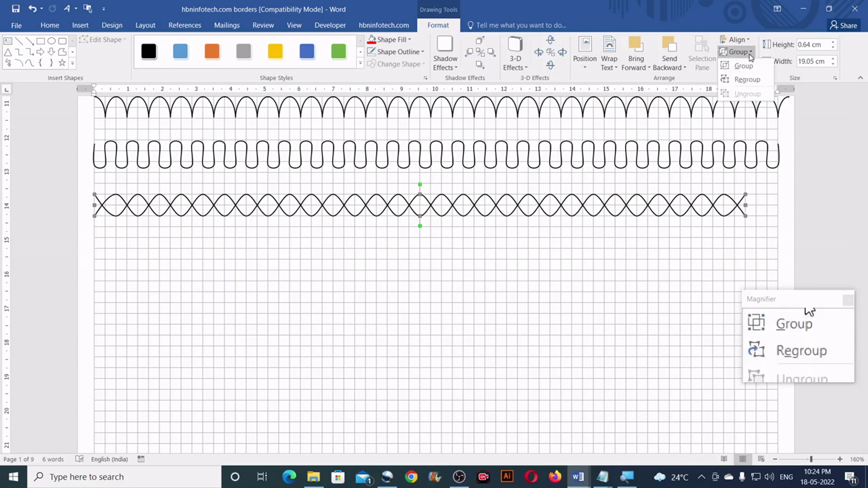
left_click(744, 67)
left_click(624, 244)
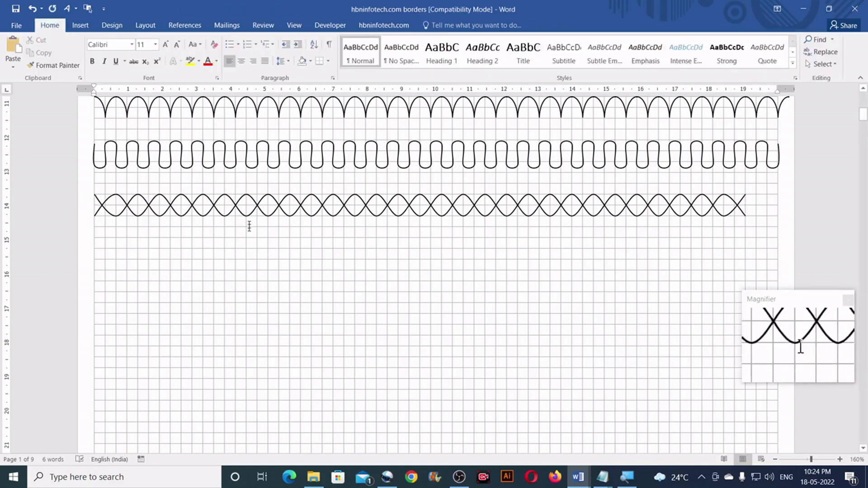
- Hide the gridlines and review the braided page border with square corners on the second page at 100% zoom
scroll(466, 262, "down", 10)
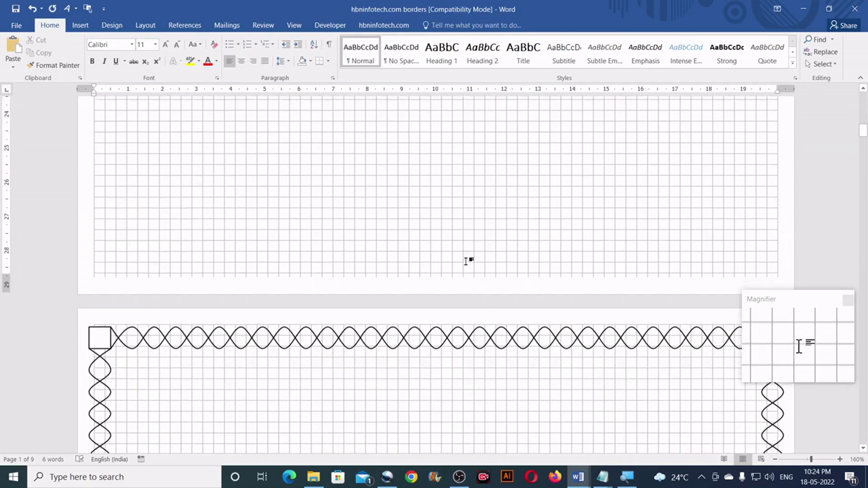
scroll(453, 249, "down", 2)
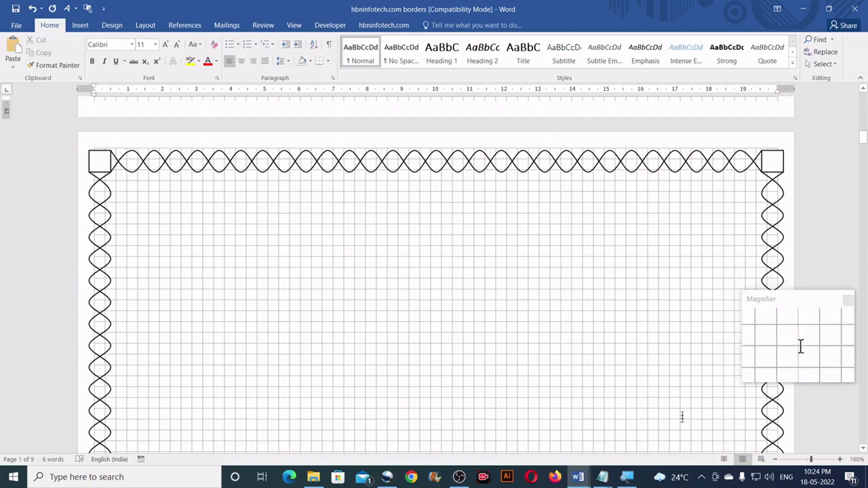
left_click(292, 27)
left_click(130, 52)
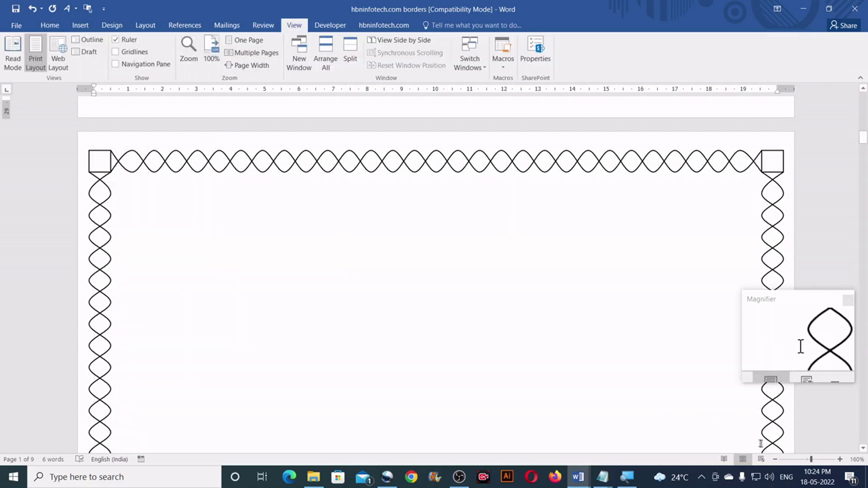
left_click(776, 460)
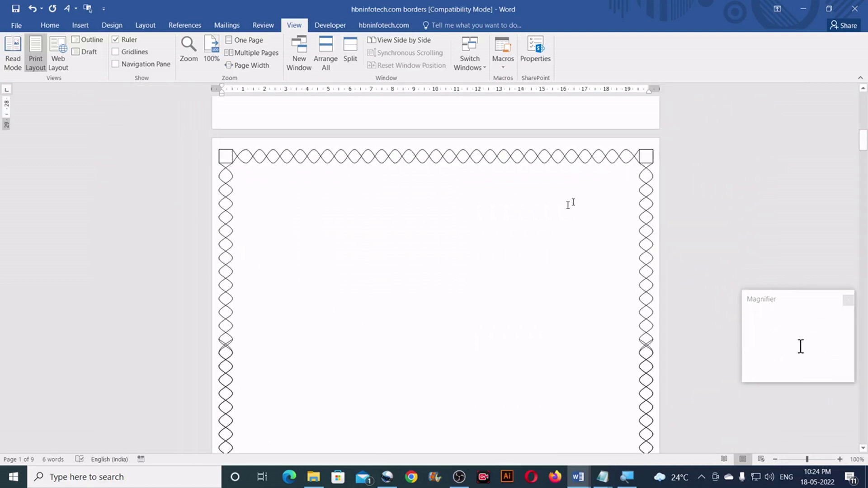
scroll(534, 222, "down", 8)
scroll(532, 224, "down", 2)
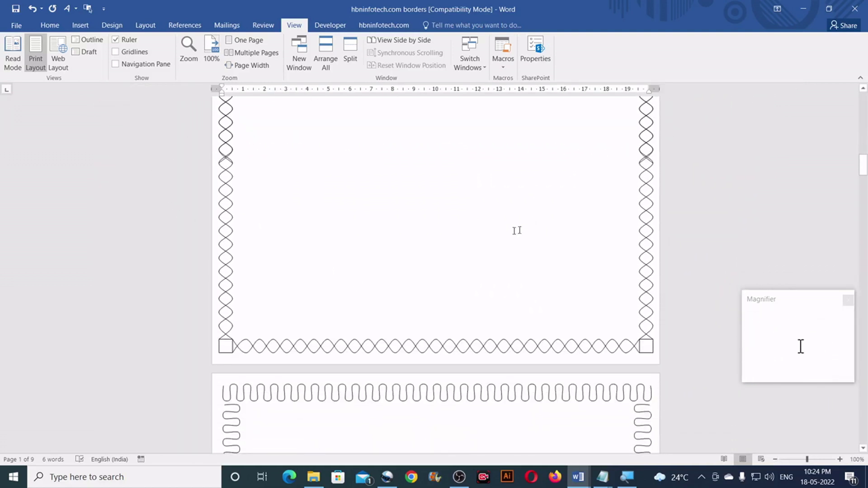
scroll(449, 256, "up", 5)
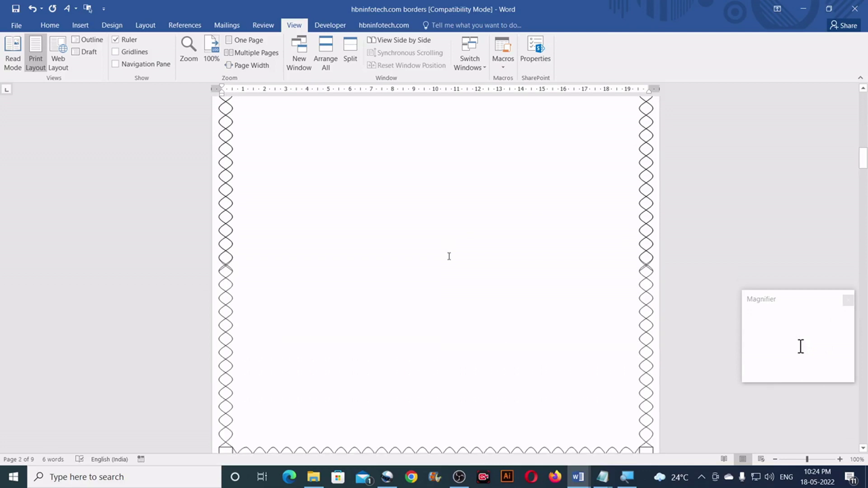
scroll(449, 256, "down", 5)
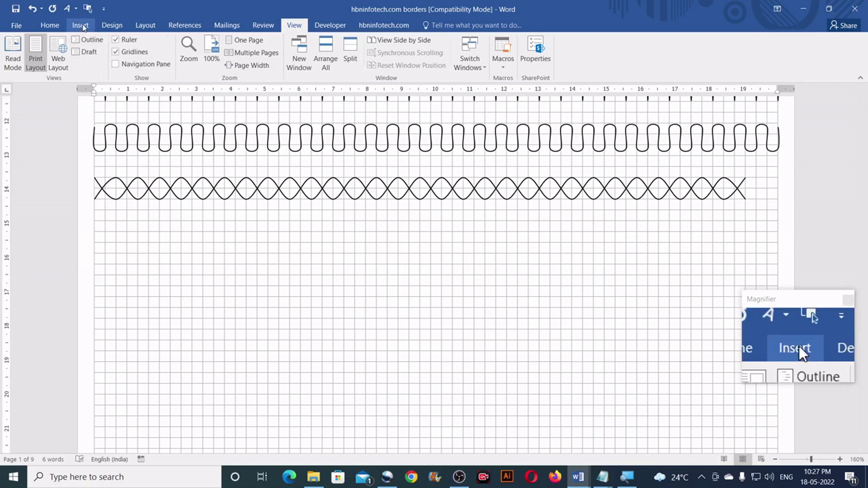
- Draw a continuous curve with small round loops, two grid squares high, across the page below the braid row
left_click(81, 26)
left_click(162, 59)
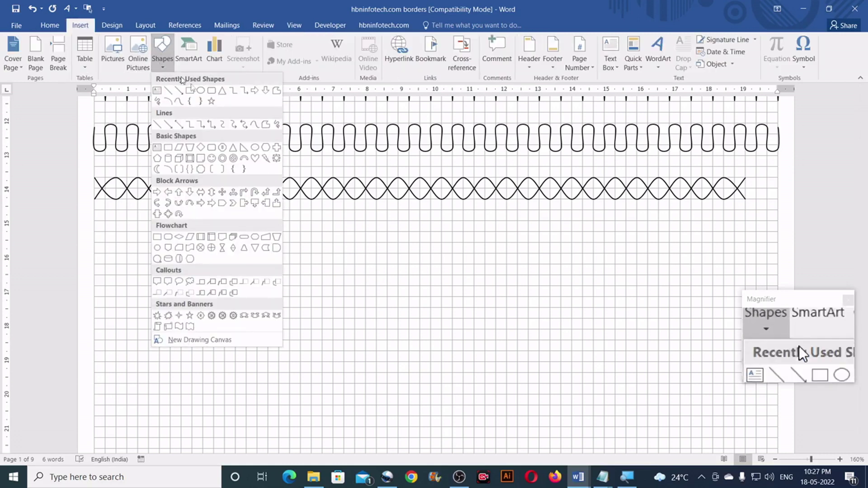
left_click(255, 125)
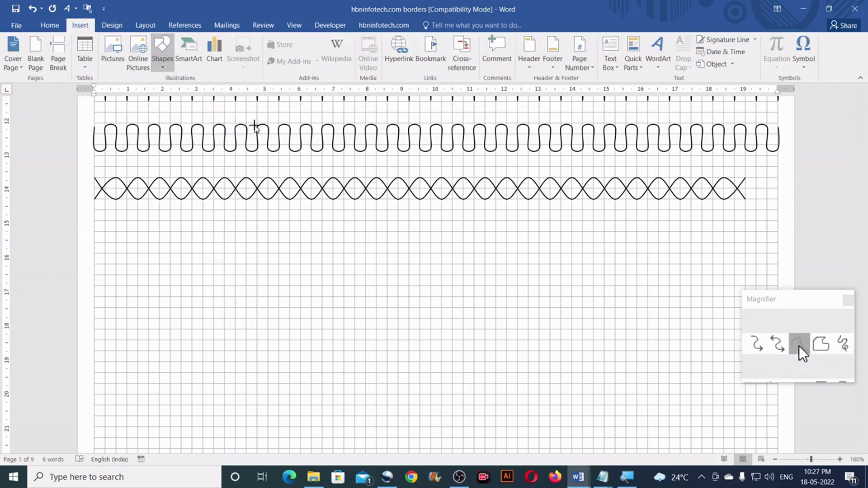
left_click(94, 221)
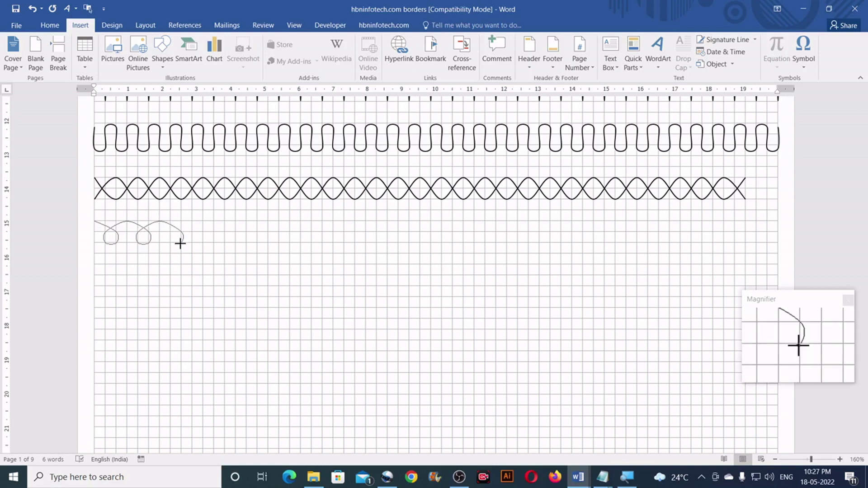
mouse_move(186, 225)
left_mouse_down()
mouse_move(193, 219)
mouse_move(213, 242)
mouse_move(201, 232)
mouse_move(217, 226)
left_mouse_up()
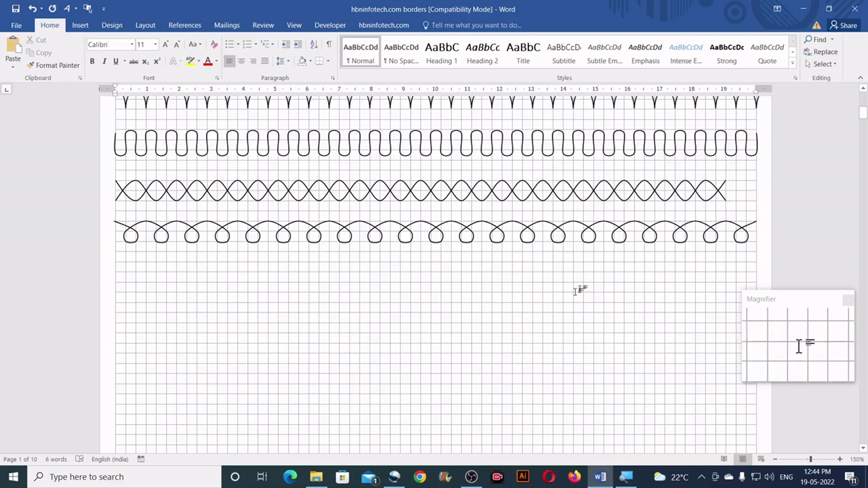
- Review the small-loop page border with diamond corners on the second page, checking its top edge and both sides
scroll(569, 296, "down", 5)
scroll(569, 296, "down", 5)
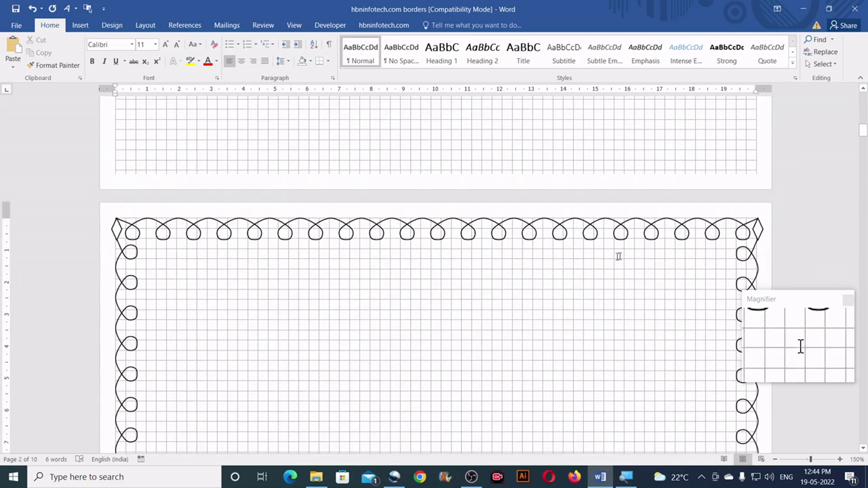
scroll(213, 245, "down", 2)
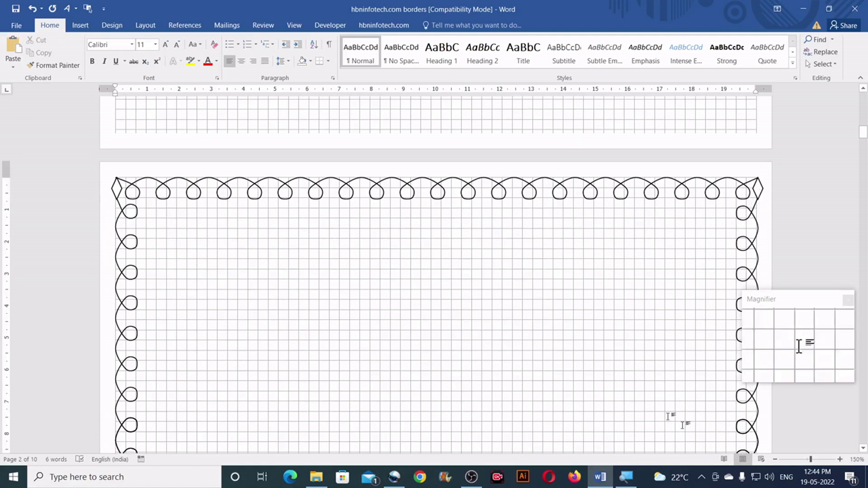
left_click(776, 460)
left_click(776, 459)
left_click(776, 459)
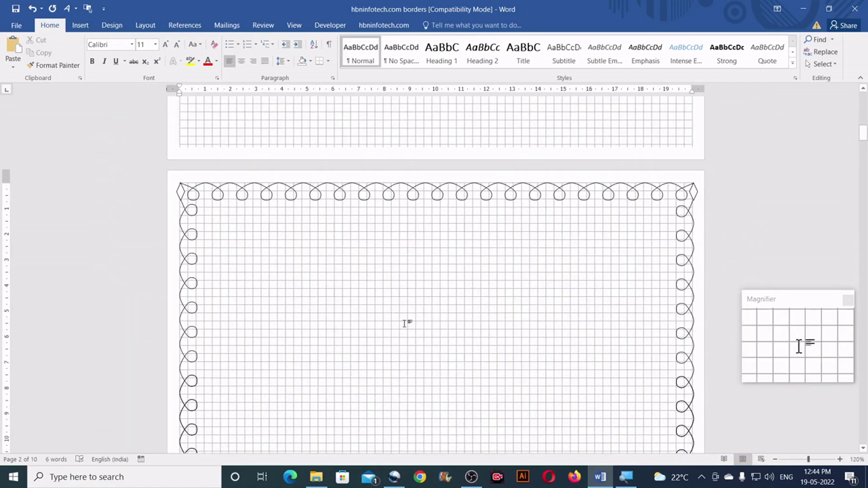
scroll(406, 322, "down", 4)
scroll(404, 323, "down", 20)
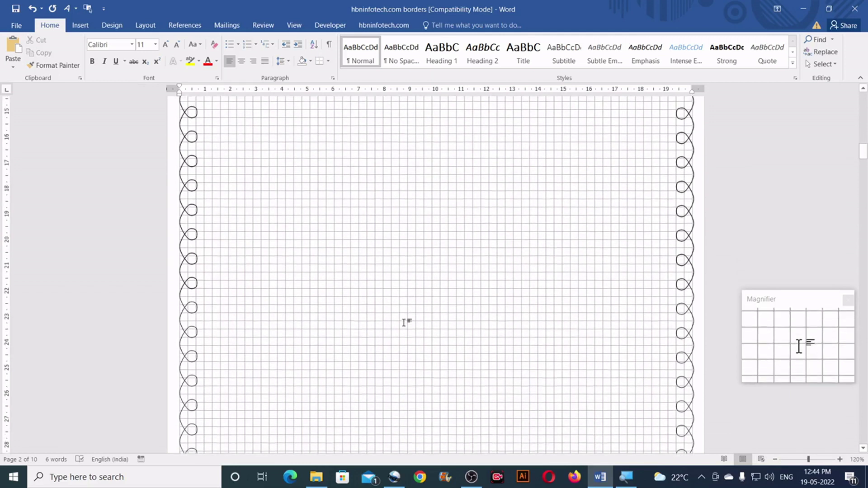
scroll(404, 322, "up", 15)
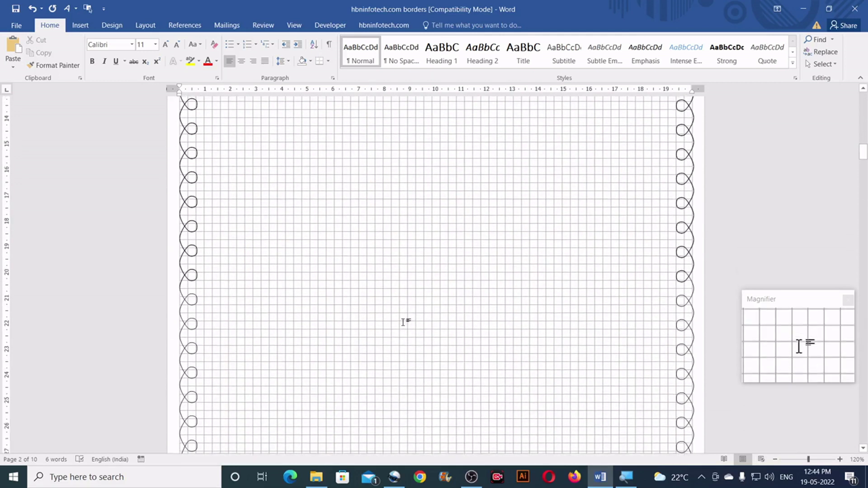
scroll(405, 321, "down", 10)
scroll(404, 320, "up", 1)
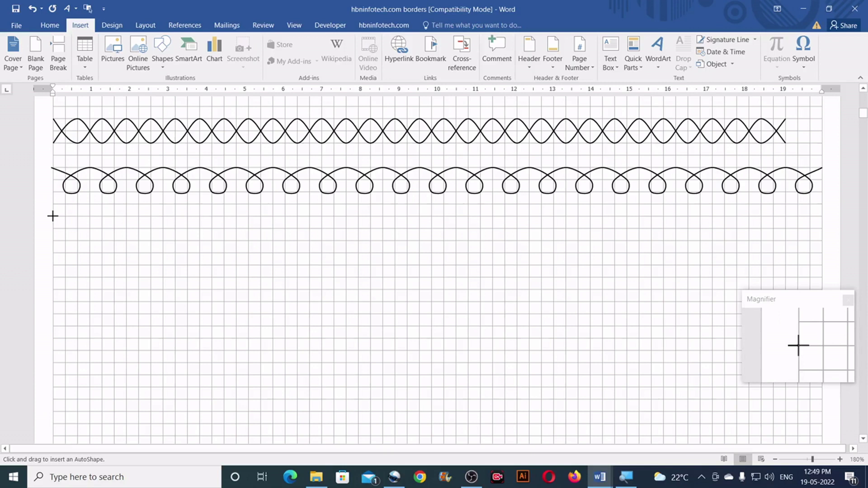
- Draw a continuous curve of overlapping pointed loops, four grid squares high, across the page below the small-loop row
left_click_drag(52, 216, 79, 243)
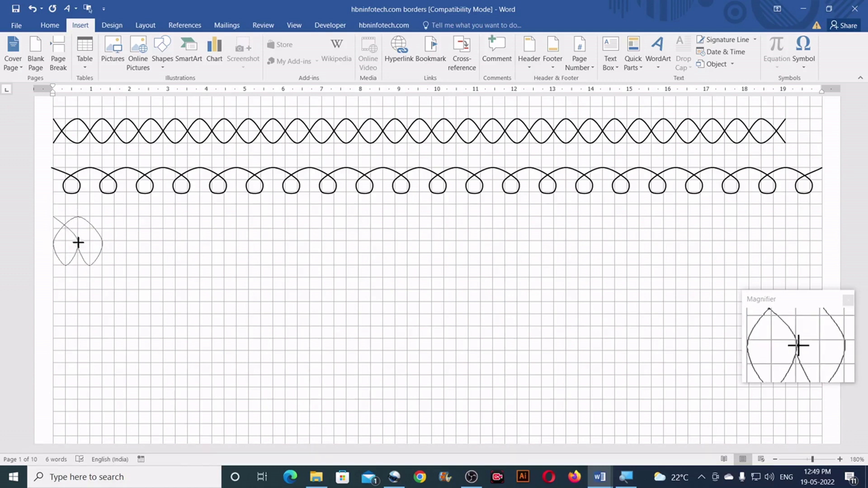
left_click(103, 214)
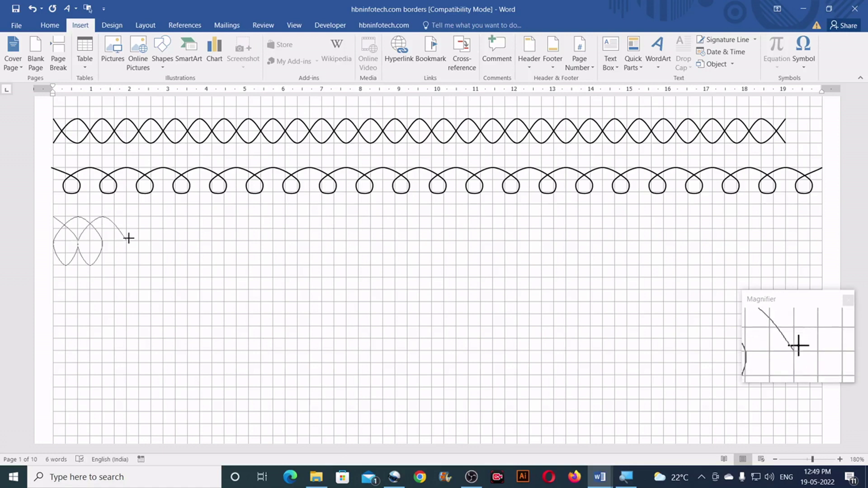
left_click(126, 243)
left_click(113, 265)
left_click(100, 240)
left_click(126, 216)
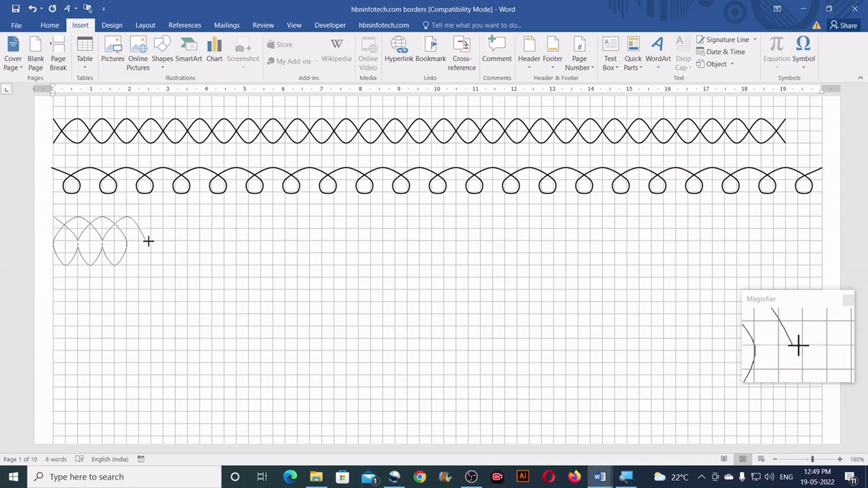
left_click(151, 244)
left_click(135, 267)
left_click(125, 243)
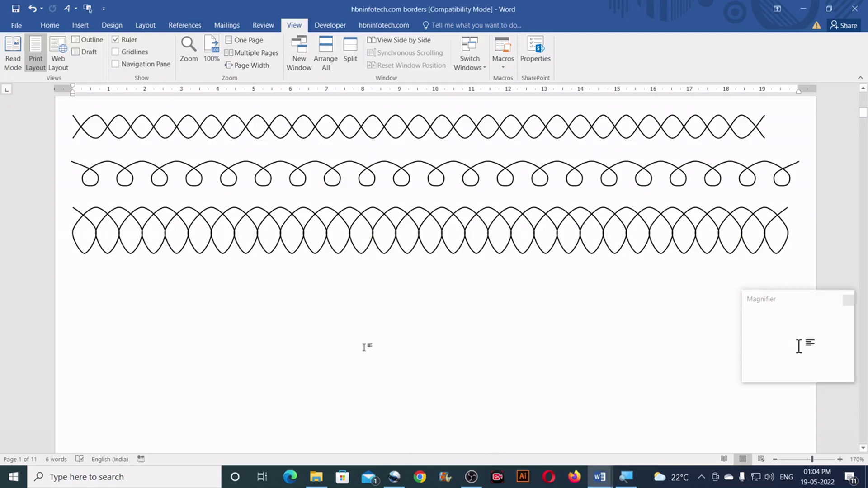
- Review the pink and blue filled page border made from the overlapping loops on the second page, from top to bottom
scroll(371, 312, "down", 10)
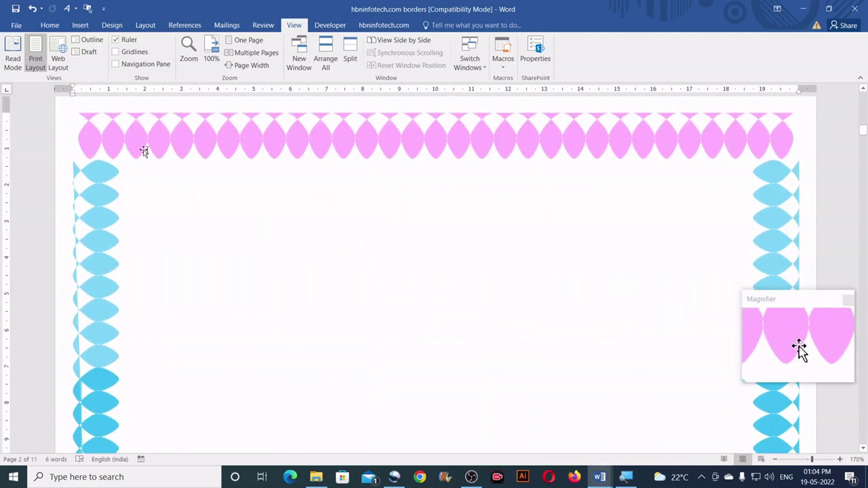
left_click(776, 460)
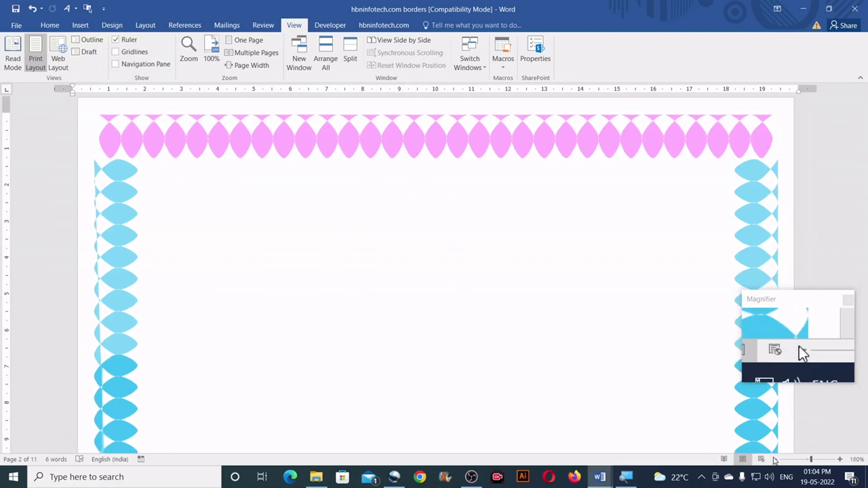
left_click(775, 459)
left_click(776, 459)
left_click(776, 459)
left_click(776, 460)
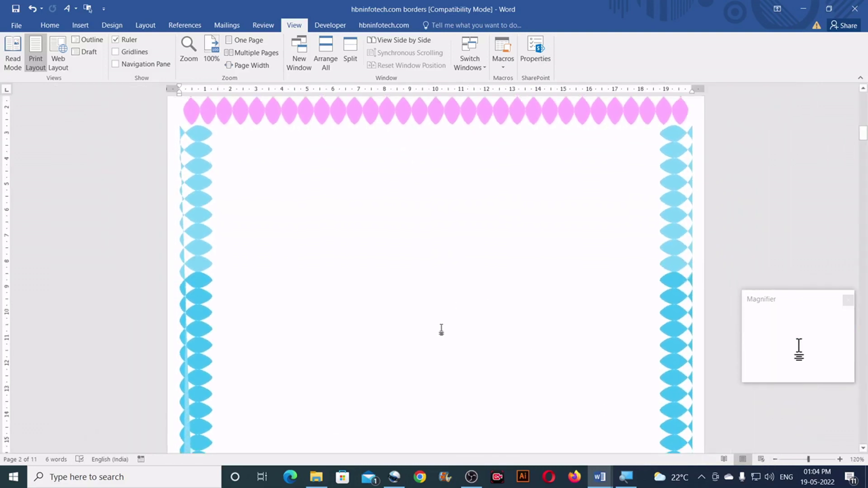
scroll(442, 329, "down", 10)
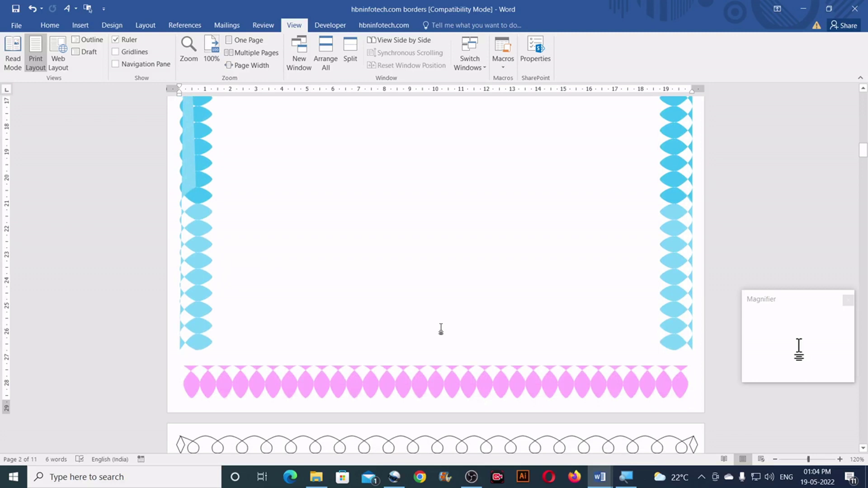
scroll(441, 330, "up", 10)
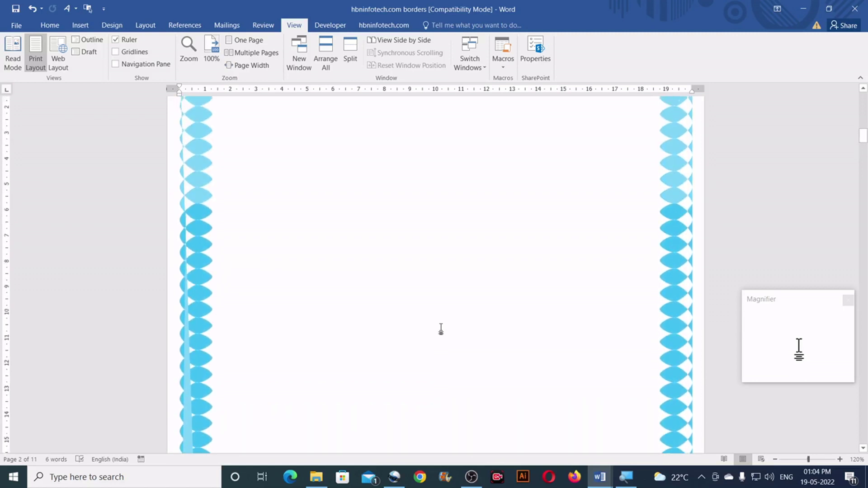
scroll(441, 329, "up", 1)
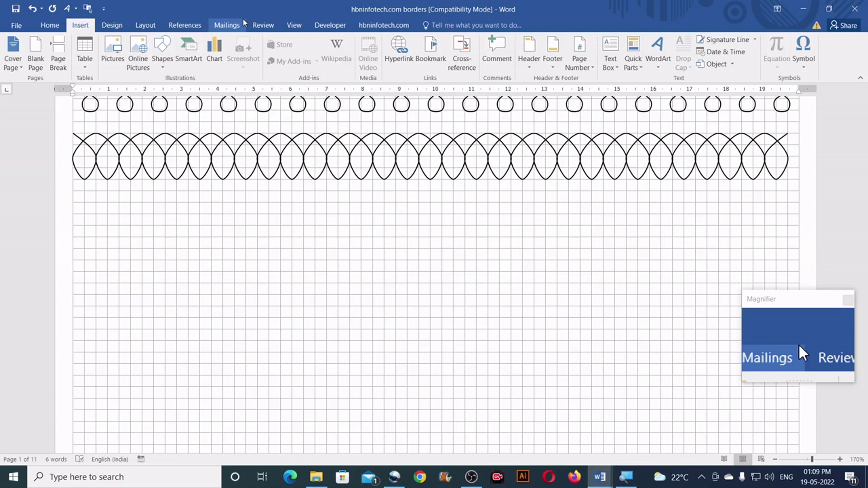
- Draw a wave curve about 3.5 cm wide from the page's left margin below the overlapping loops, with five peaks rising from three to seven grid squares
left_click(163, 58)
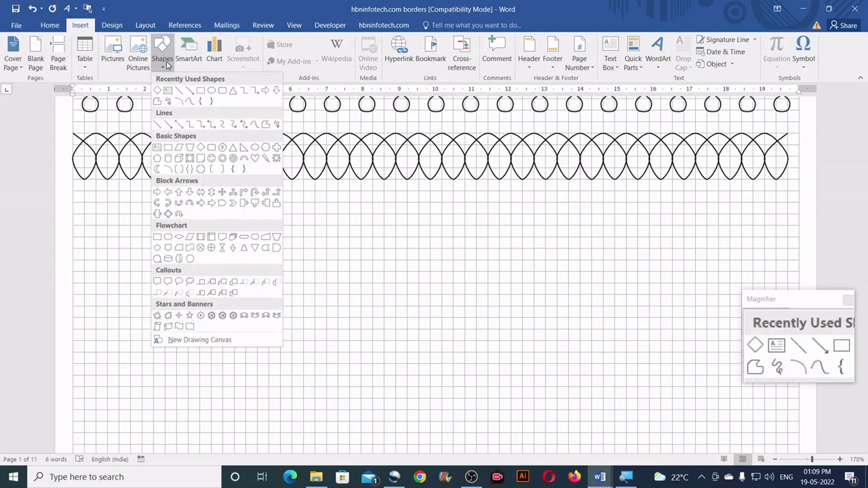
left_click(255, 125)
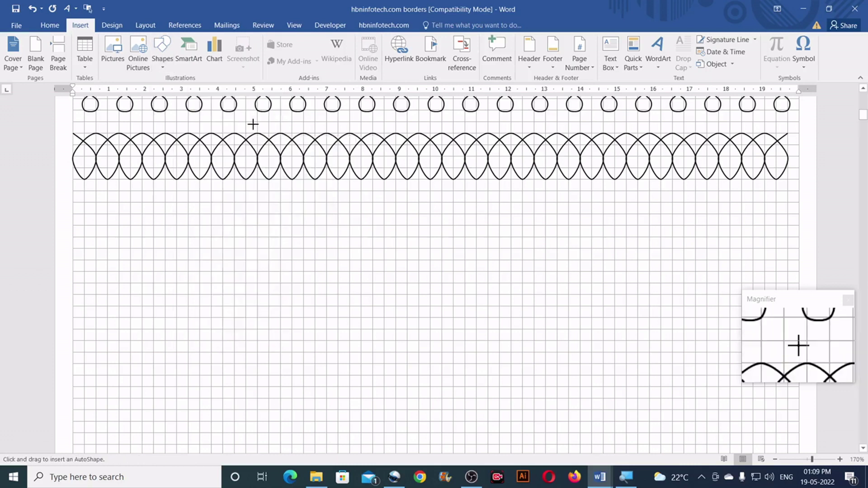
left_click(72, 249)
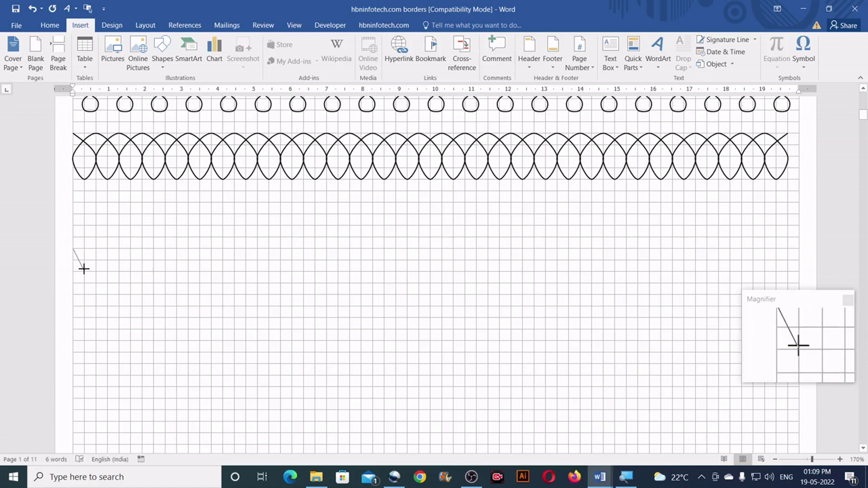
left_click(96, 237)
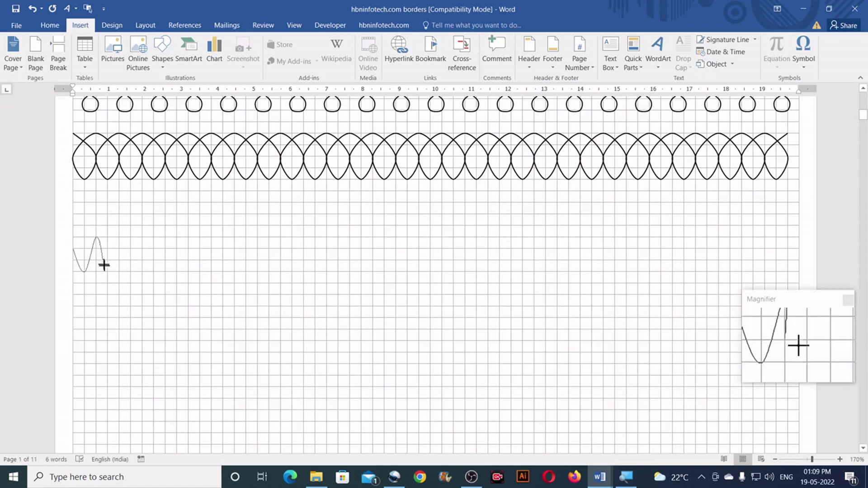
left_click(107, 271)
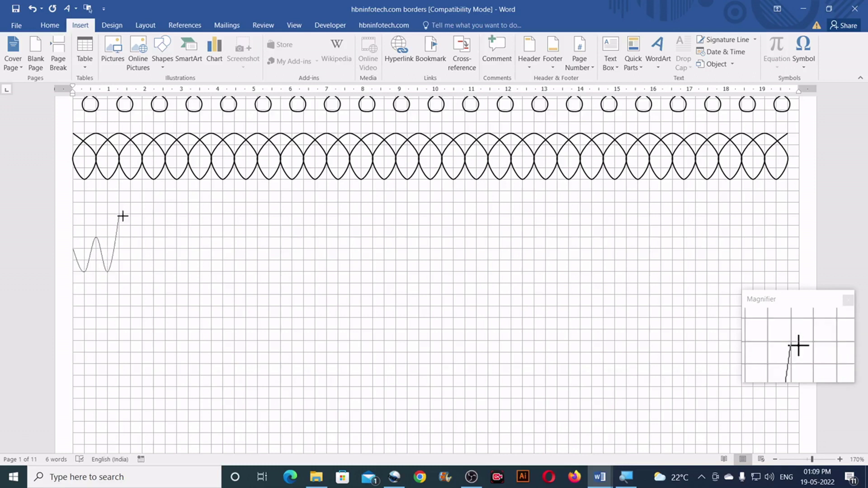
left_click(119, 225)
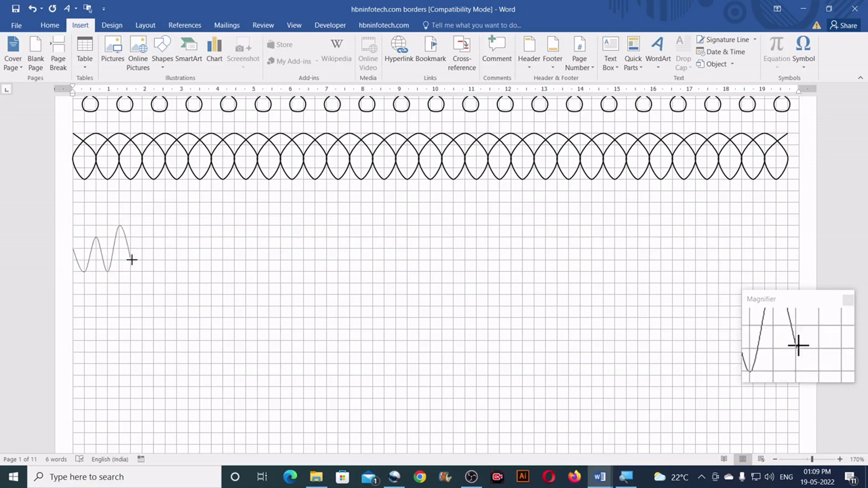
left_click(131, 272)
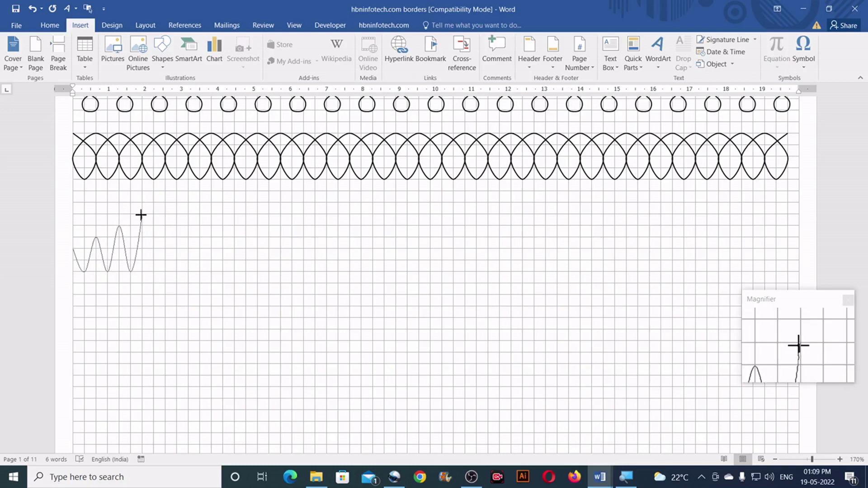
left_click(144, 213)
left_click(154, 271)
left_click(165, 204)
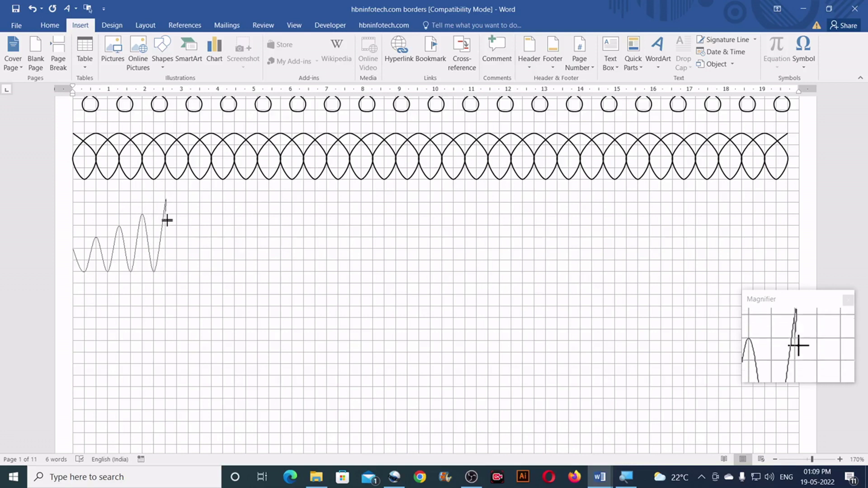
left_click(177, 271)
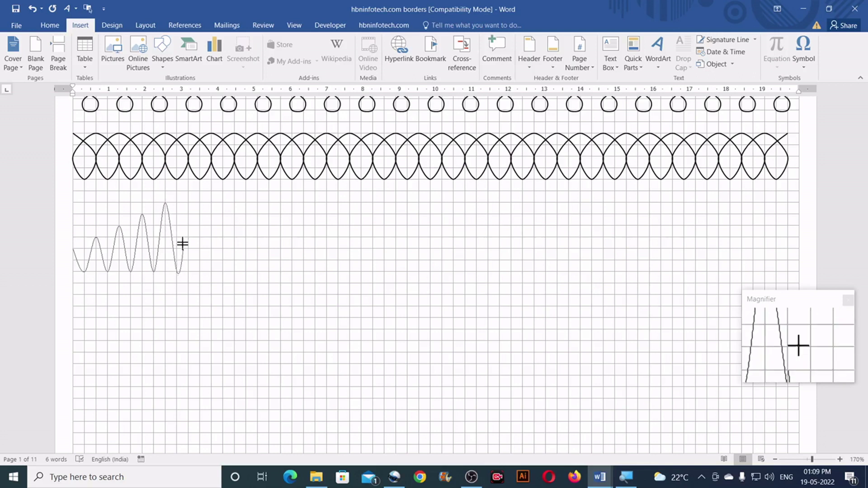
left_click(190, 191)
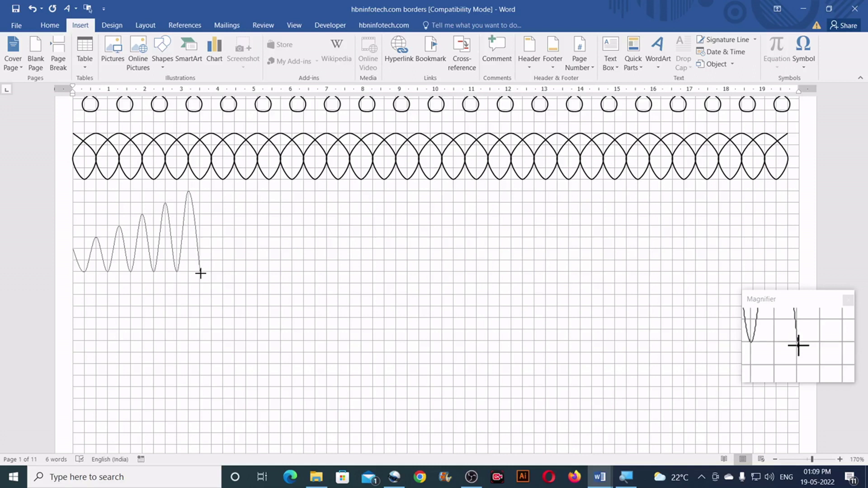
double_click(201, 273)
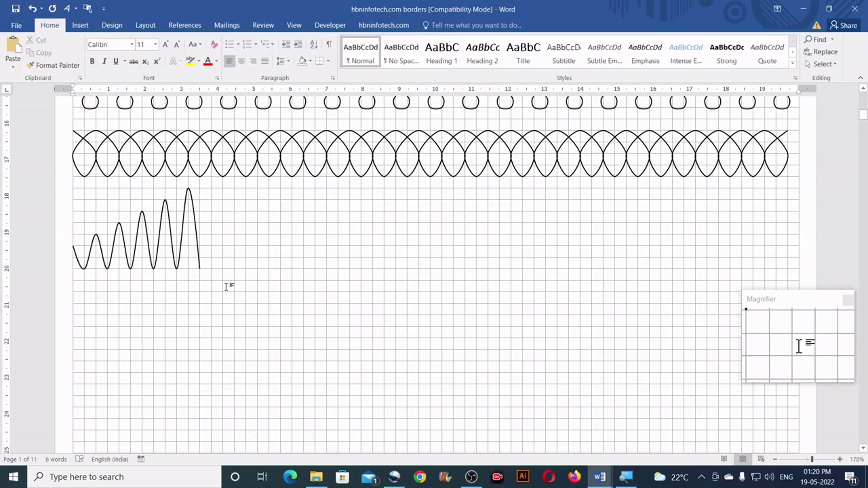
- Copy the rising wave, flip the copy vertically and move it onto the original so that their left ends meet
left_click_drag(195, 230, 206, 321)
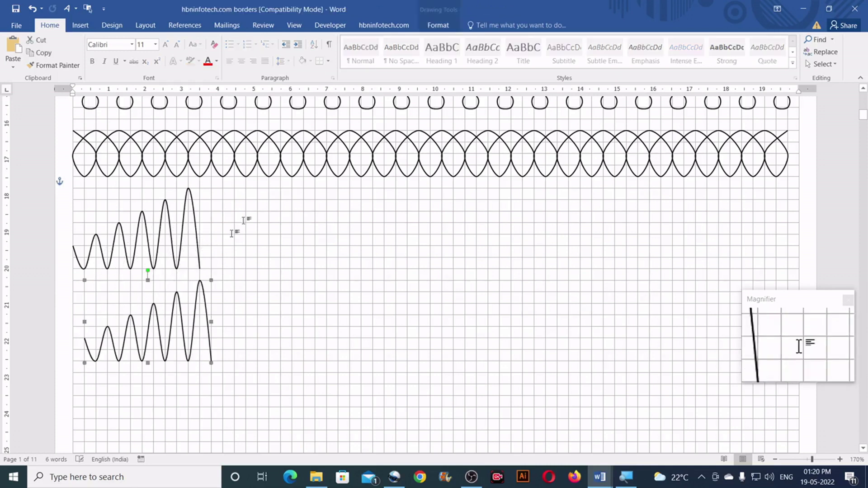
left_click(438, 26)
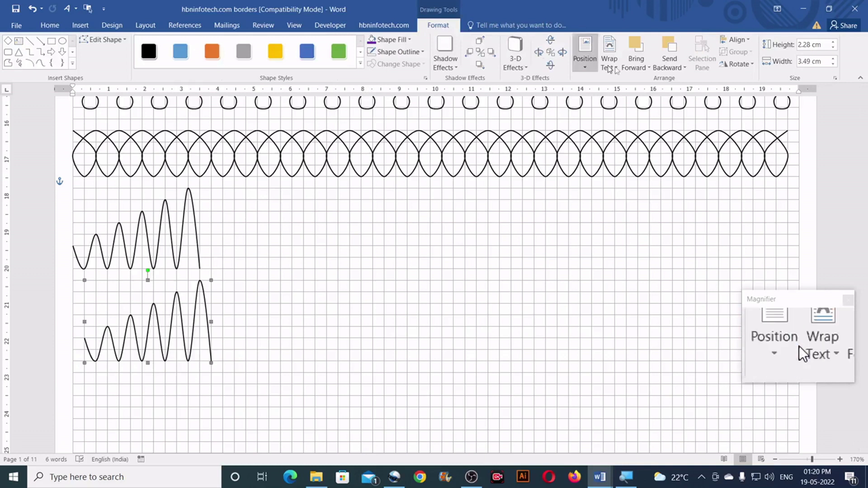
left_click(738, 64)
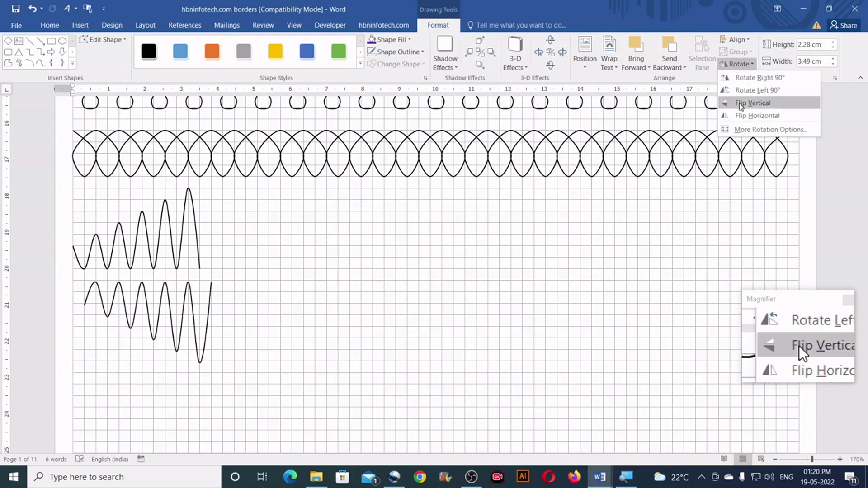
left_click(742, 104)
left_click_drag(102, 298, 85, 230)
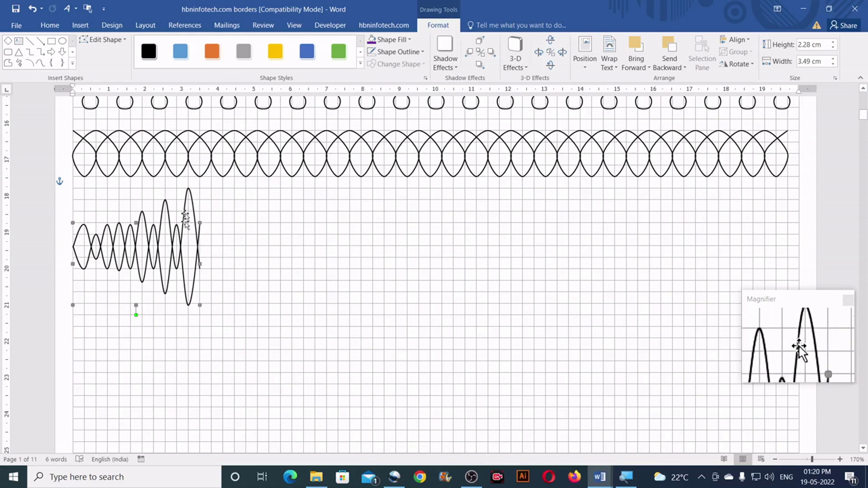
- Fill the original upright wave with red
left_click(193, 206)
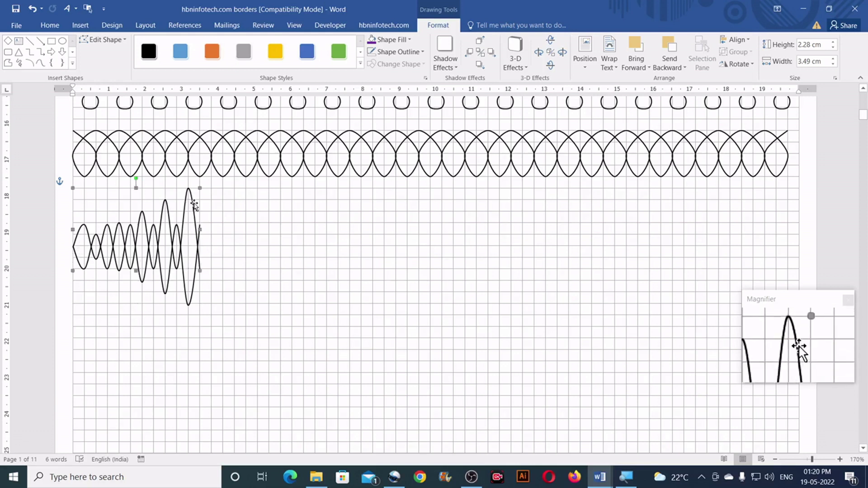
left_click(410, 40)
left_click(382, 124)
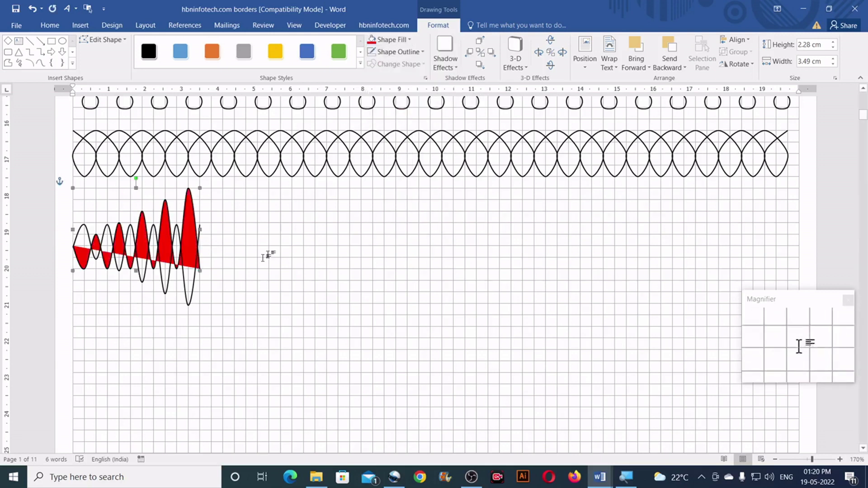
- Fill the flipped wave copy with purple and bring the red upright wave to the front
left_click(193, 287)
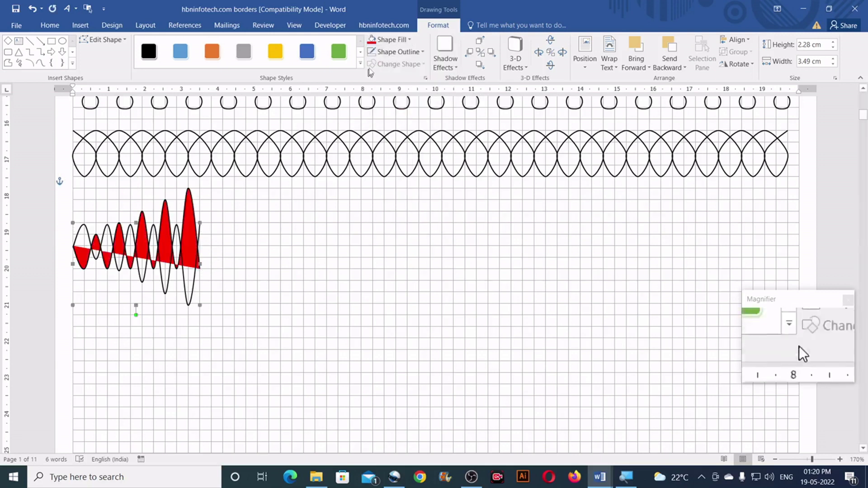
left_click(411, 39)
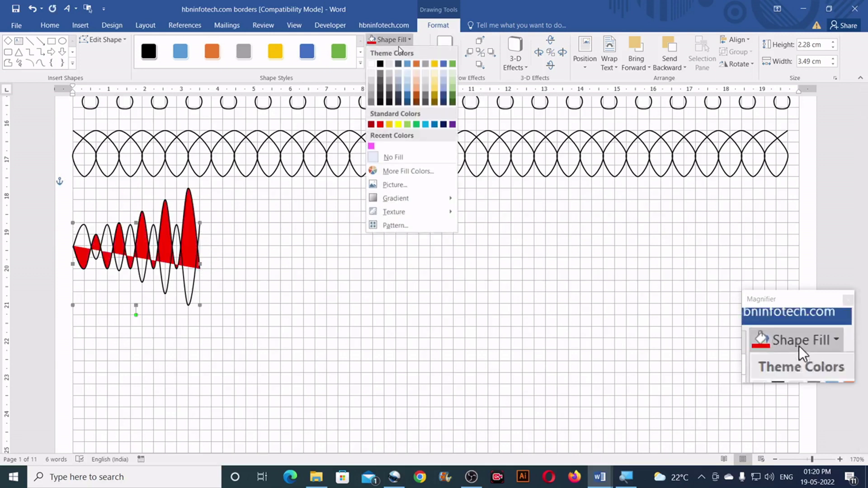
left_click(452, 127)
left_click(192, 207)
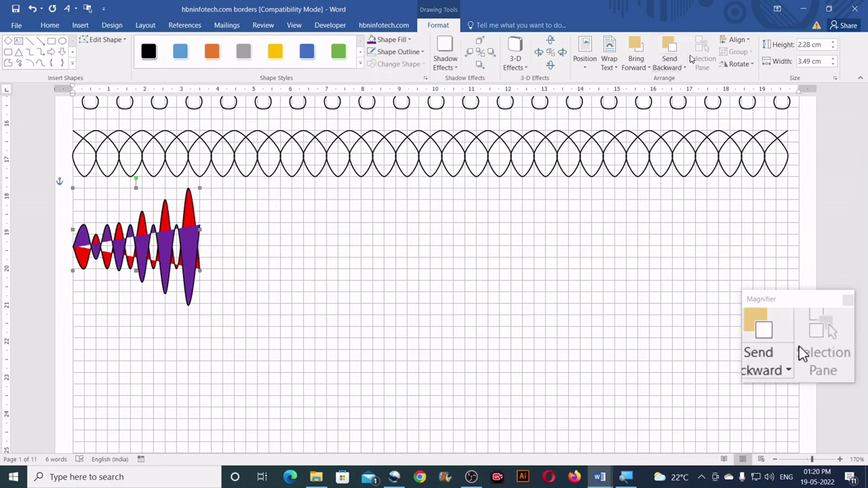
left_click(645, 67)
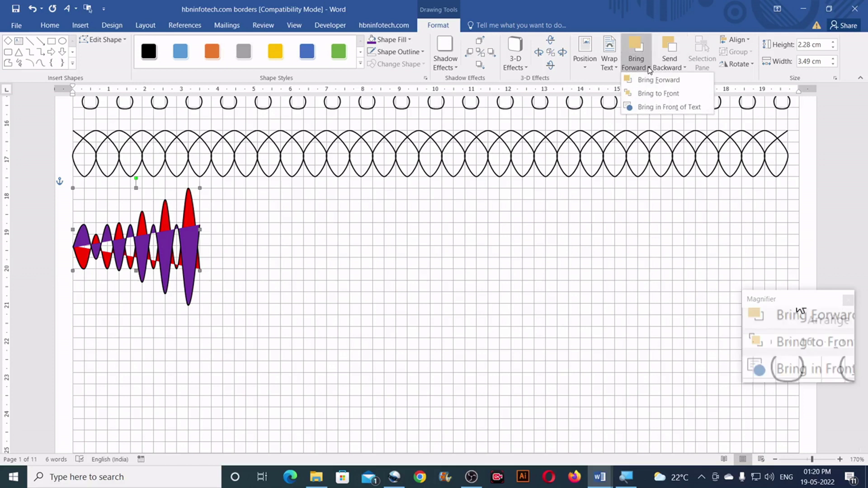
left_click(654, 94)
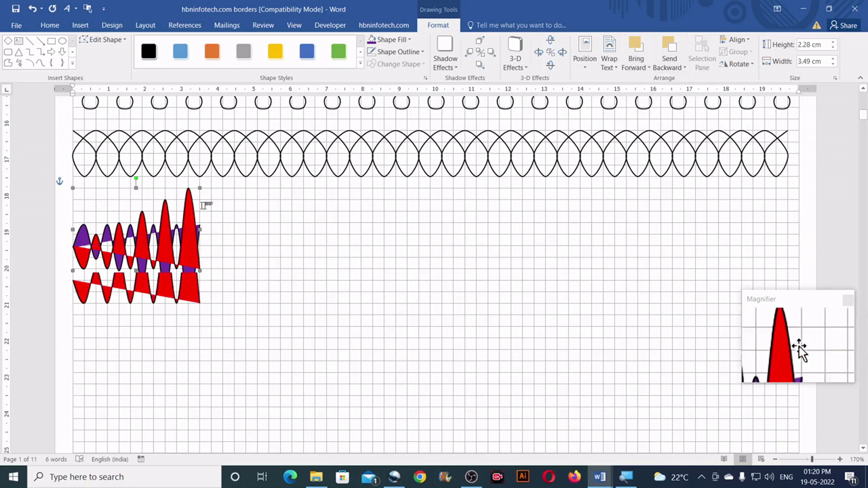
- Set the fill transparency of both waves to 57% and remove their outlines
left_click(217, 266)
mouse_move(187, 274)
left_mouse_down()
mouse_move(187, 308)
mouse_move(193, 265)
left_mouse_up()
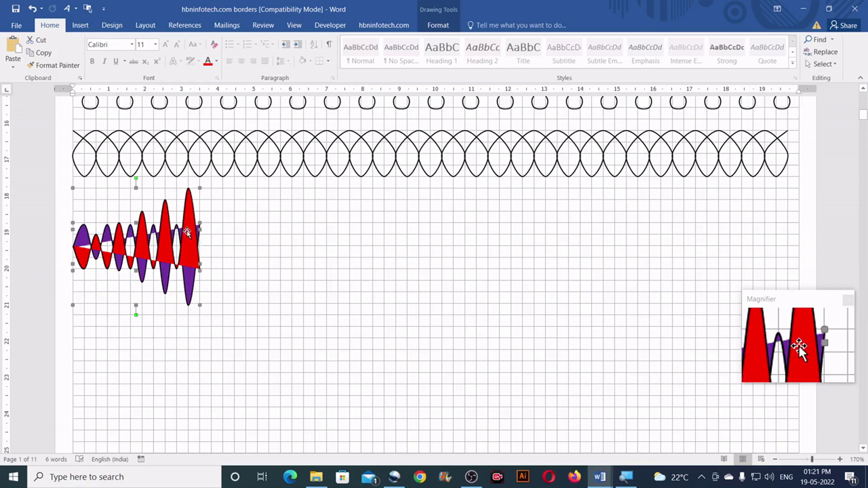
left_click(438, 25)
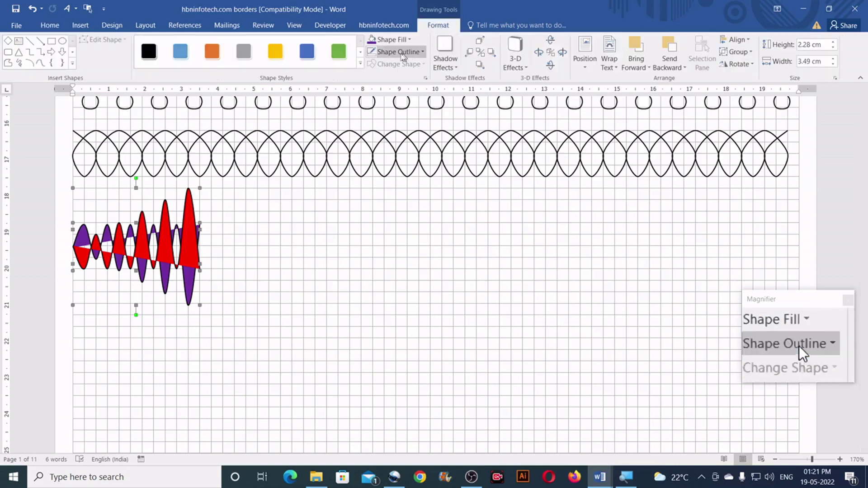
left_click(398, 42)
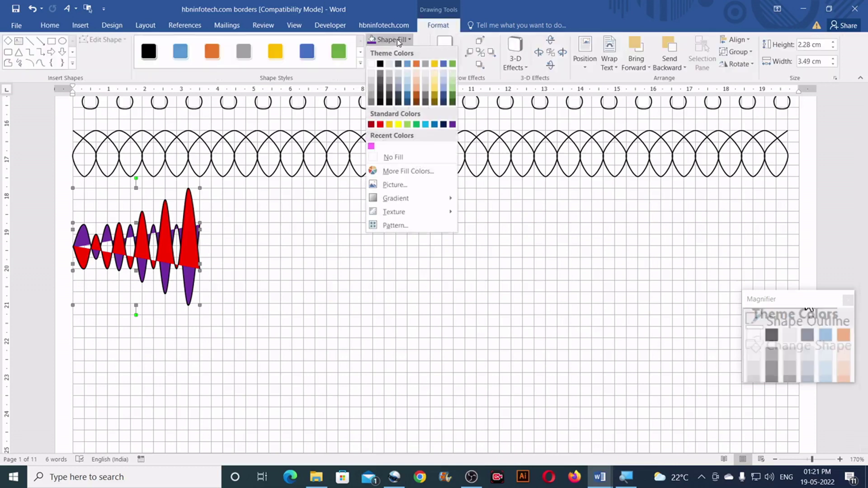
left_click(406, 171)
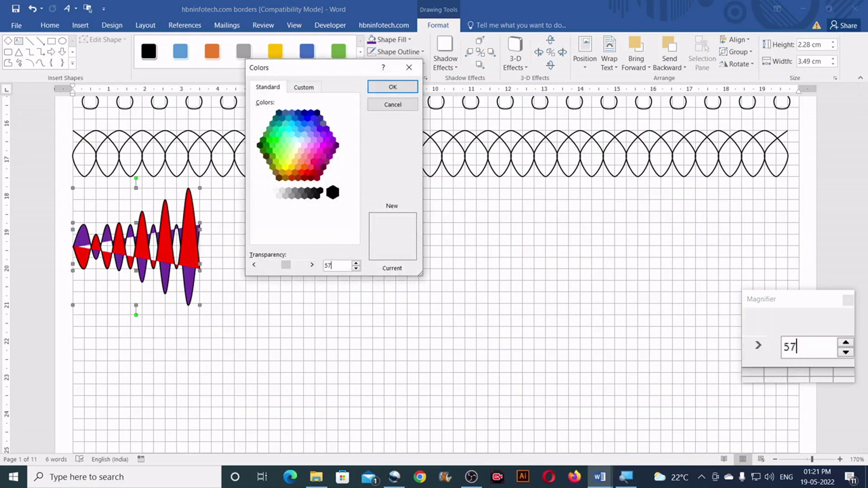
type("57")
key("Return")
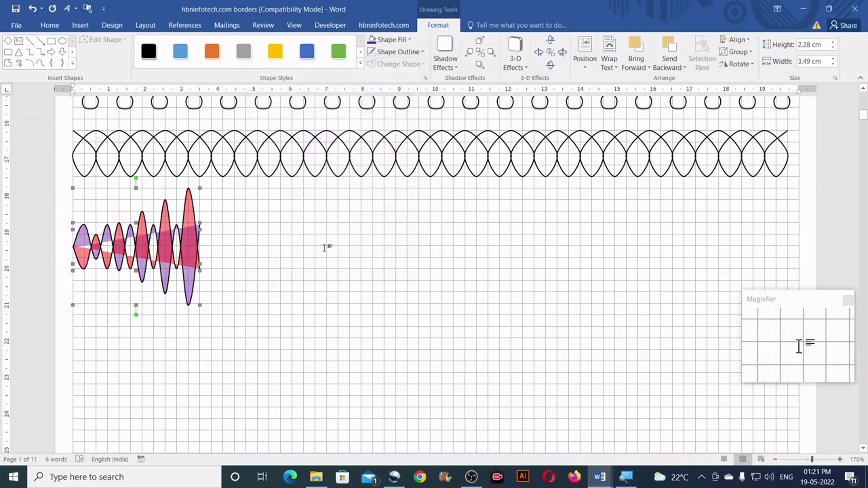
left_click(417, 52)
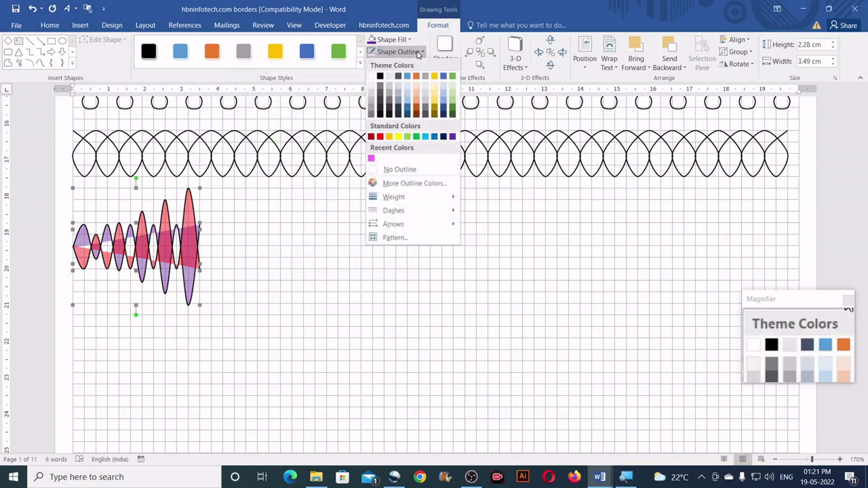
left_click(400, 169)
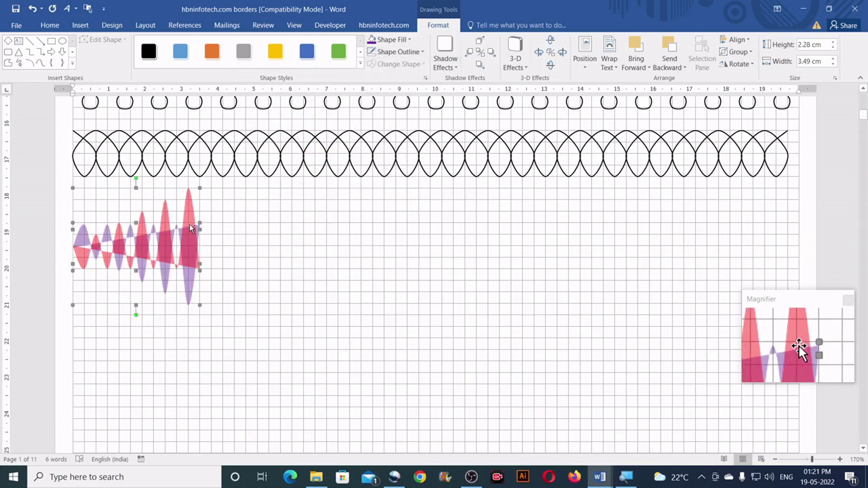
- Copy the two overlapping waves, flip the copy horizontally and join it to the originals at the tall ends
left_click_drag(189, 224, 357, 229)
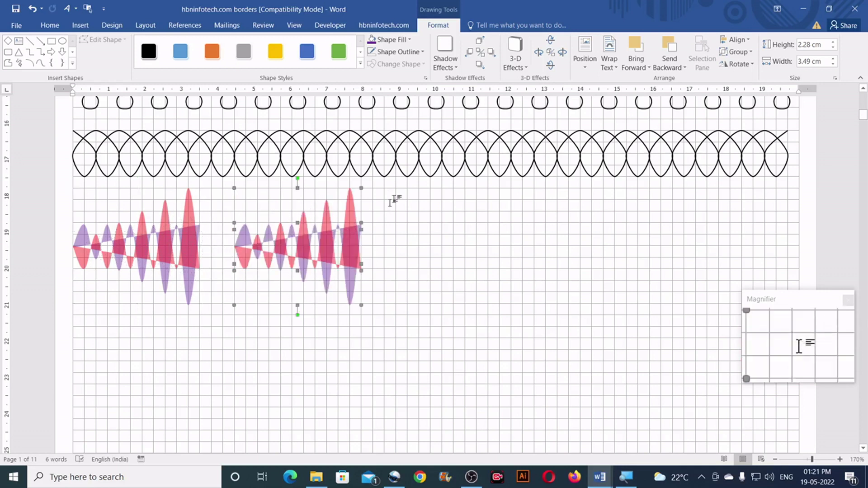
left_click(742, 65)
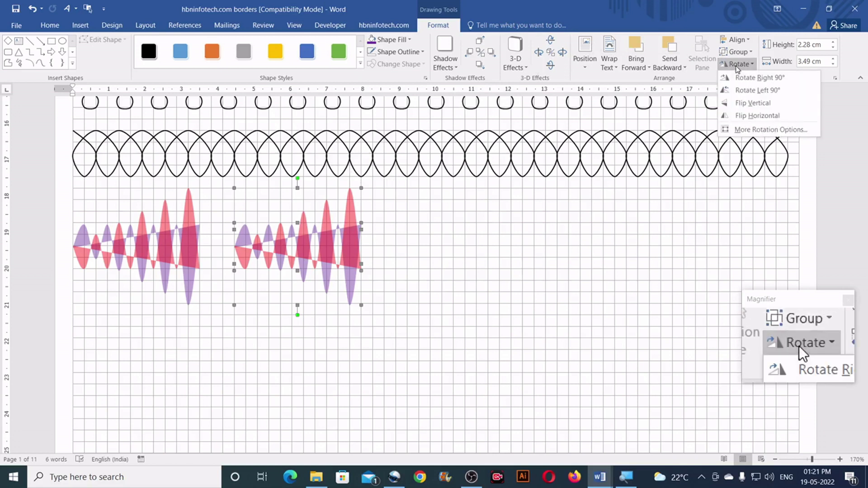
left_click(750, 116)
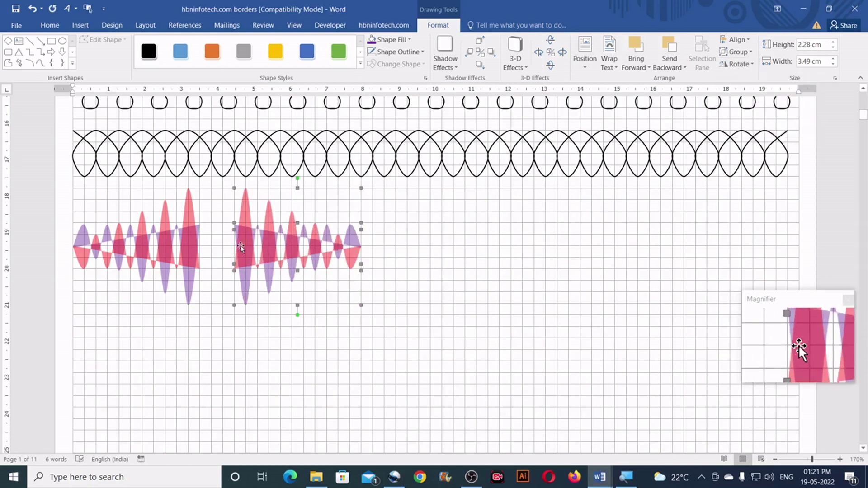
left_click_drag(240, 247, 205, 247)
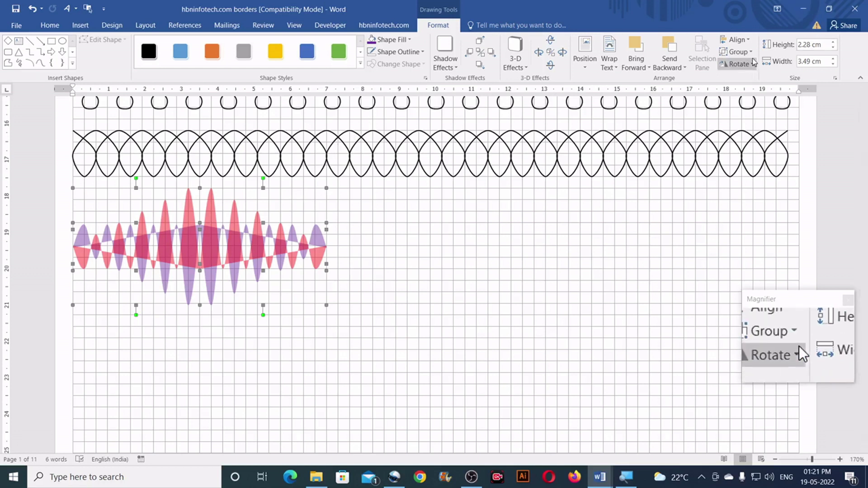
- Group the mirrored waves, stretch the group to the full 20 cm grid width and reduce its height to 2.28 cm
left_click(737, 52)
left_click(742, 64)
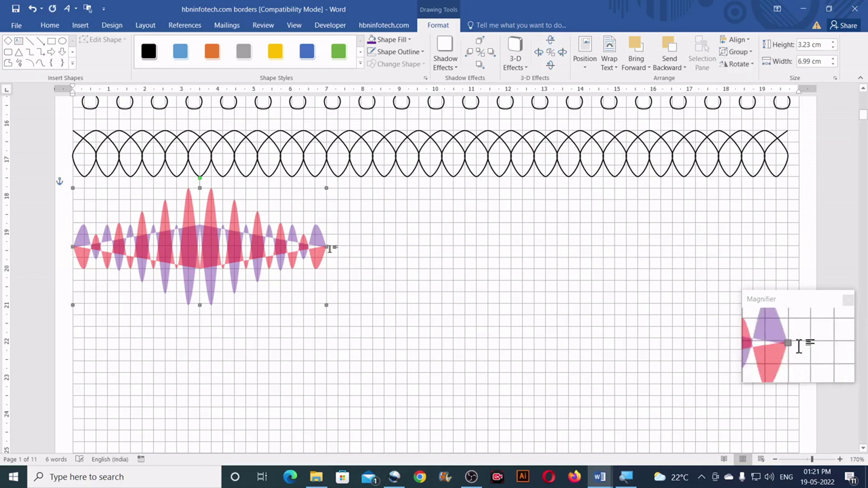
left_click_drag(609, 235, 799, 236)
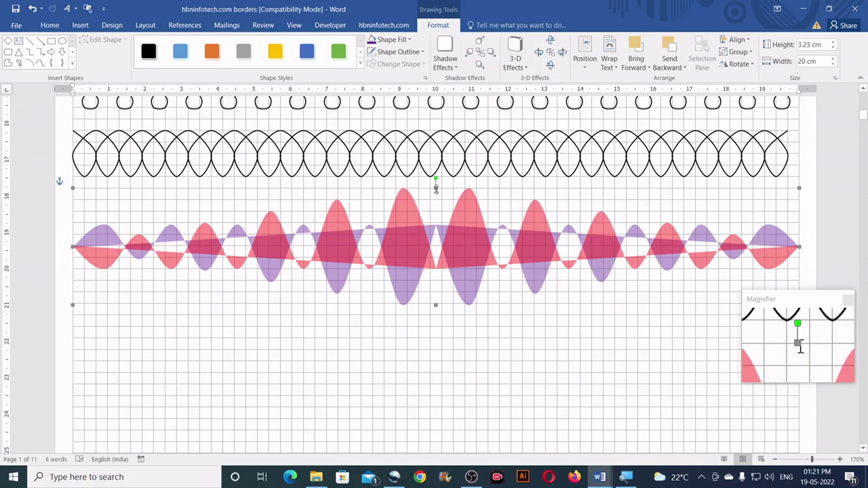
left_click_drag(436, 198, 436, 222)
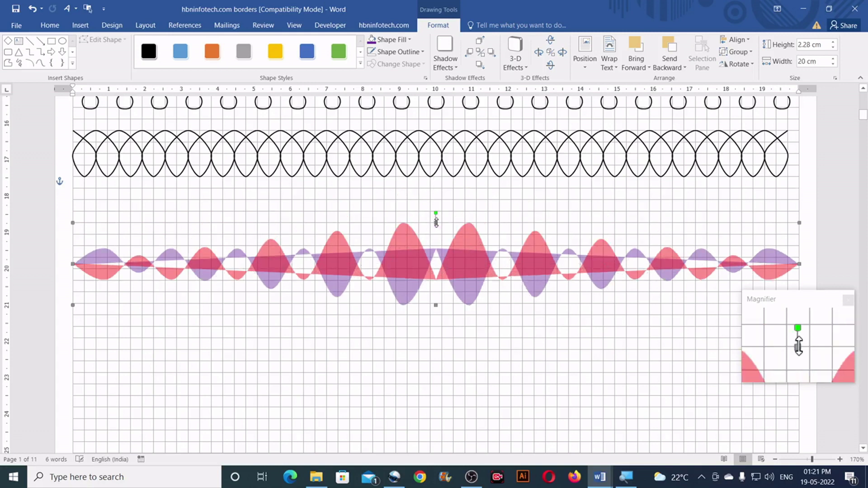
left_click(451, 337)
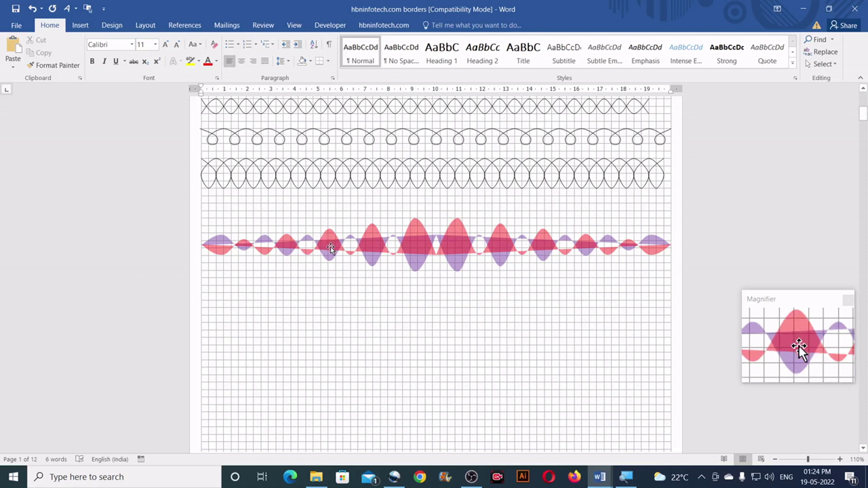
- Copy the grouped wave border onto the top of the second page
scroll(332, 248, "down", 4)
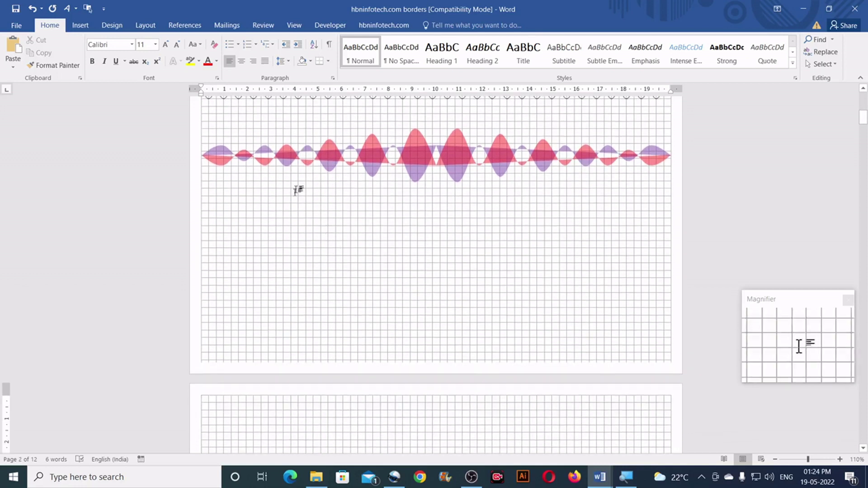
left_click(334, 170)
left_click_drag(333, 171, 347, 406)
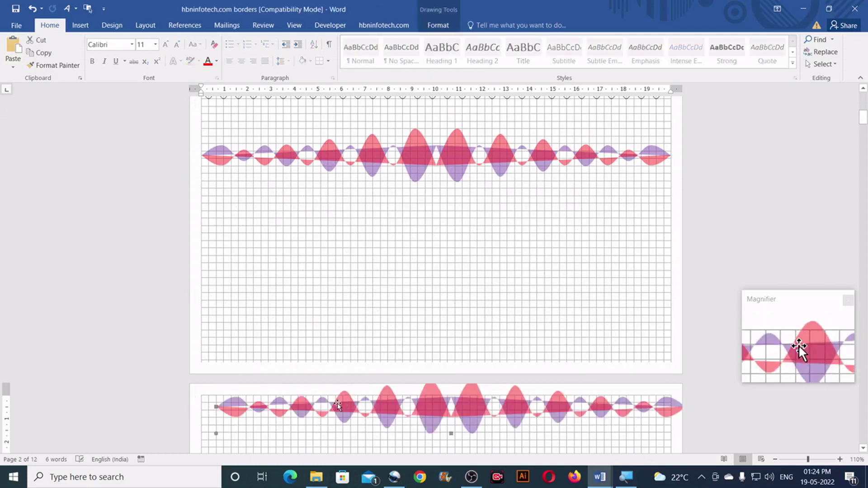
scroll(331, 345, "down", 5)
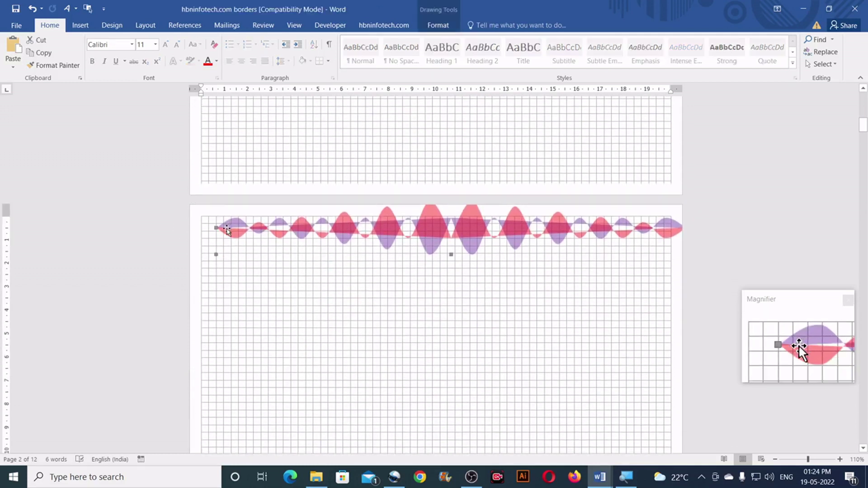
- Adjust the wave border's position at the top of the second page and shrink it to about 18.7 cm wide and 1.9 cm high
left_click(225, 232, "shift")
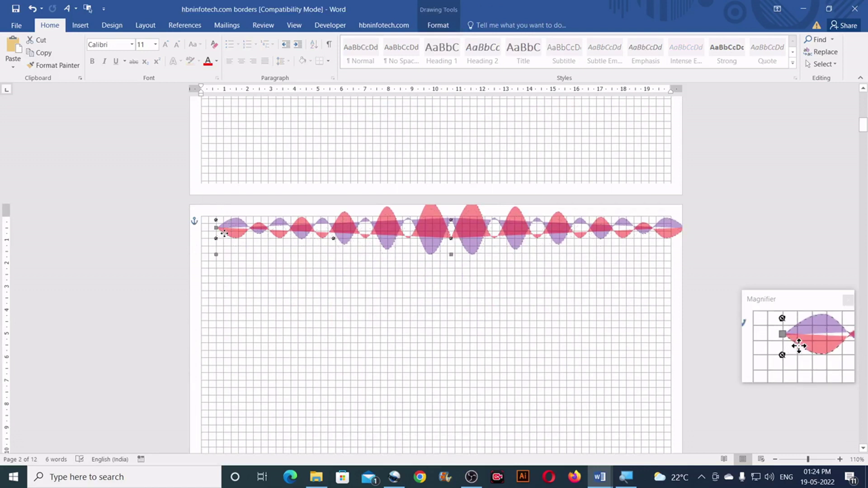
left_click_drag(224, 233, 224, 241)
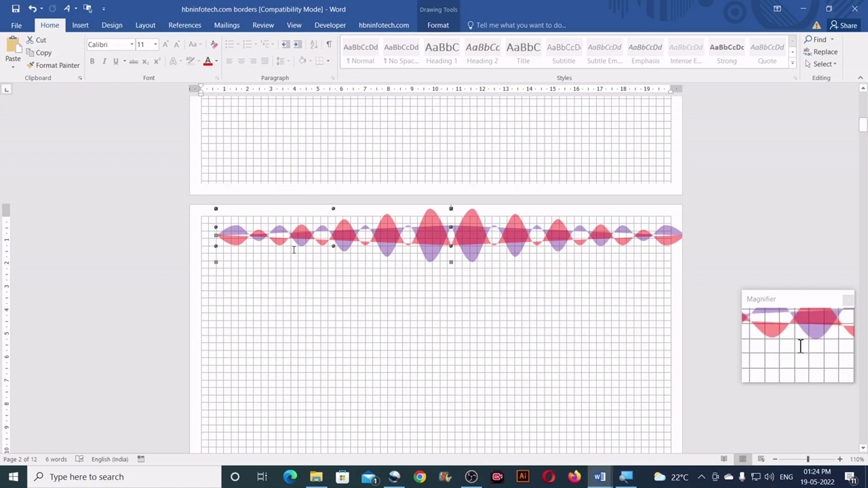
mouse_move(215, 263)
left_mouse_down()
mouse_move(254, 254)
mouse_move(231, 229)
mouse_move(216, 233)
left_mouse_up()
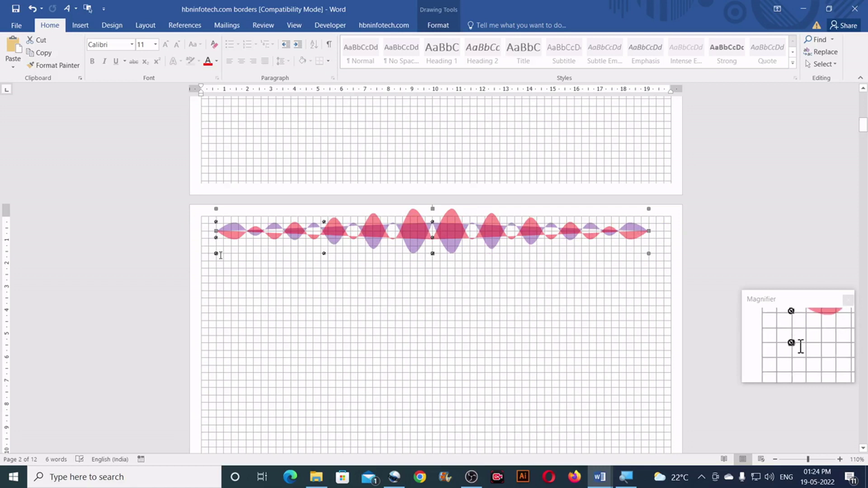
left_click(218, 232)
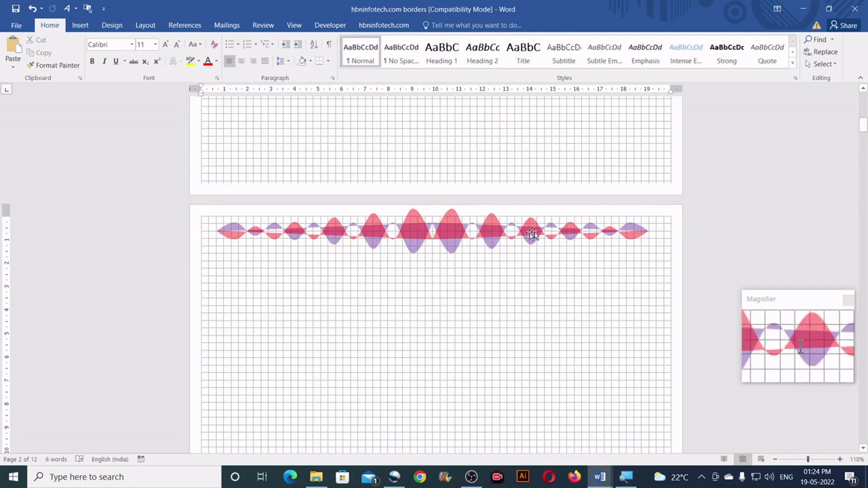
left_click(648, 231)
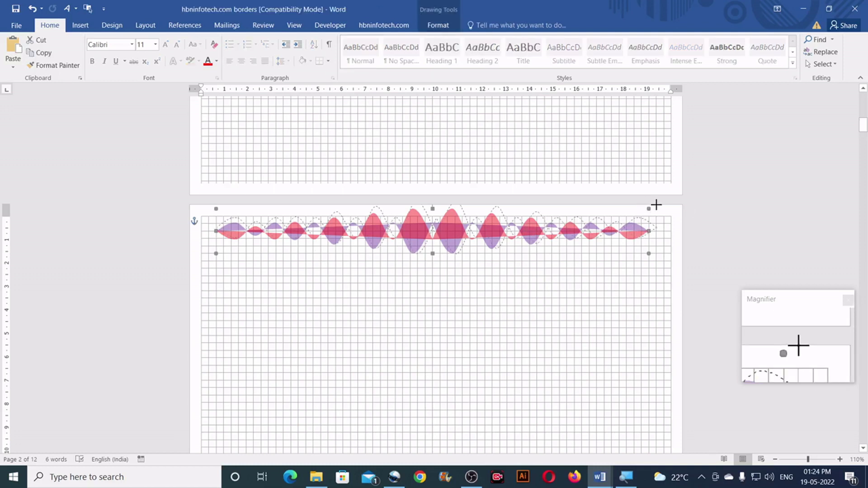
left_click(639, 273)
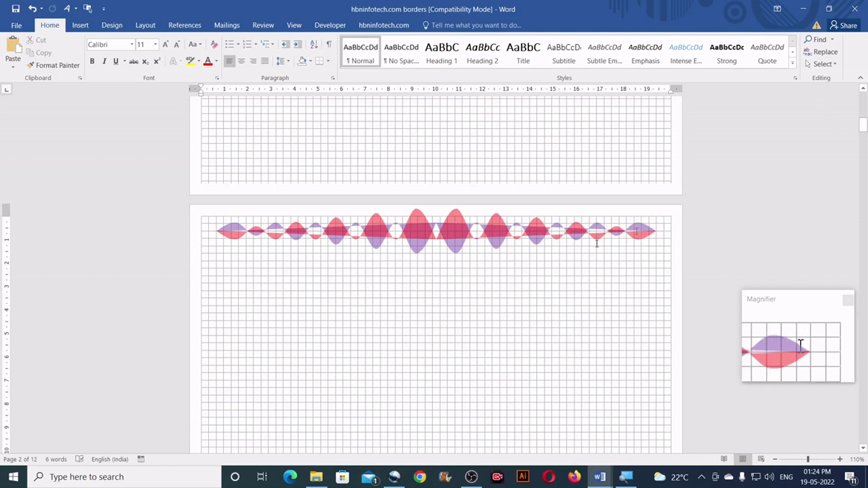
- Try to place the wave border along the bottom edge of the second page
left_click_drag(412, 230, 416, 407)
scroll(420, 266, "down", 5)
left_click_drag(425, 223, 428, 409)
scroll(461, 277, "down", 5)
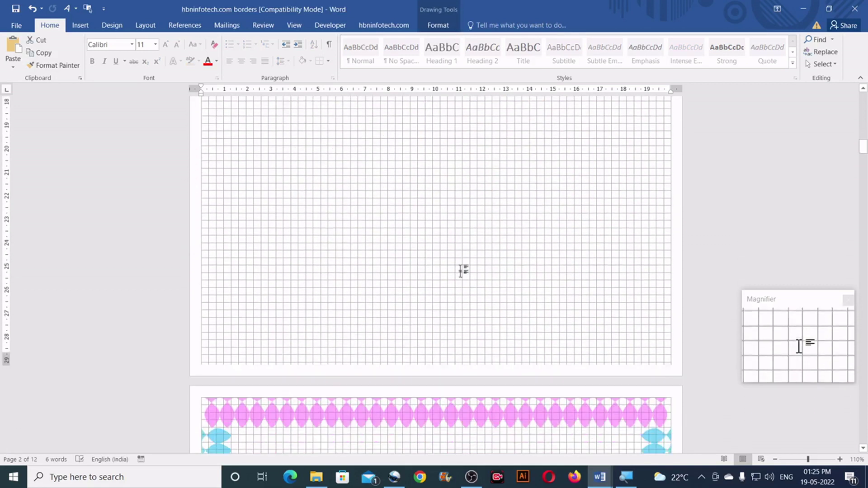
scroll(470, 194, "up", 3)
left_click_drag(450, 113, 457, 379)
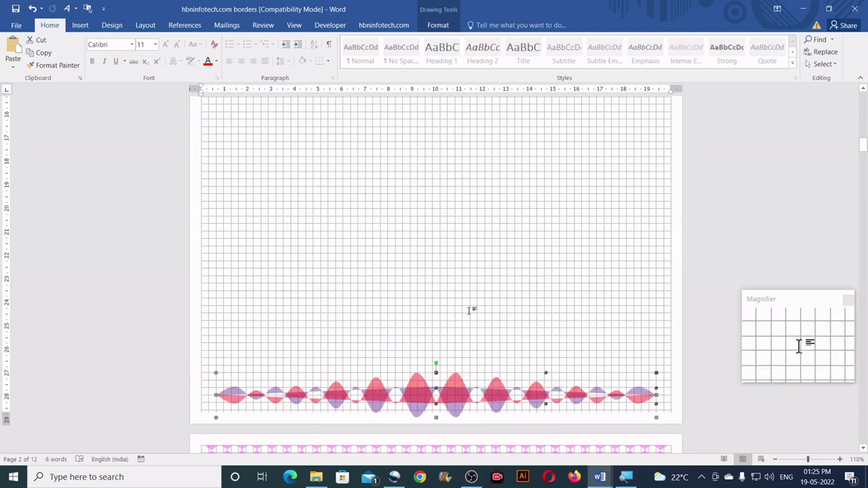
key("ctrl+z")
scroll(470, 308, "up", 3)
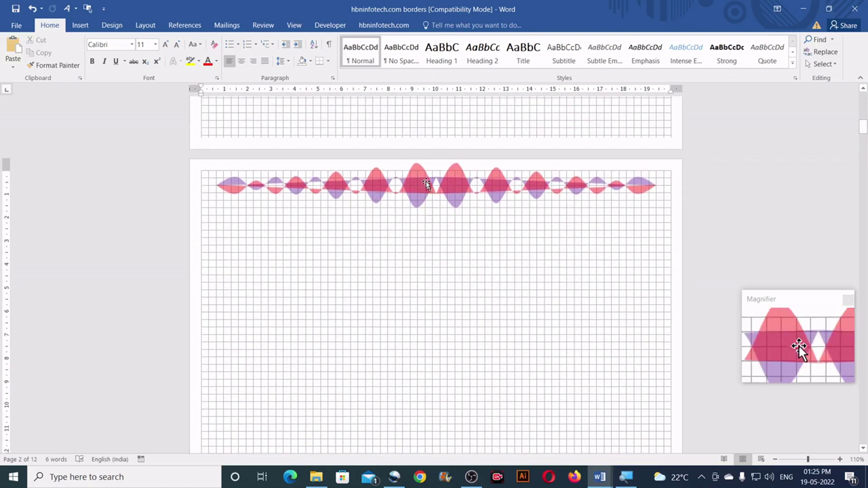
- Copy the top wave border, rotate the copy right 90° and place it along the page's left margin, starting at the top border's left end
left_click(424, 185)
left_click_drag(424, 186, 409, 289)
left_click(438, 25)
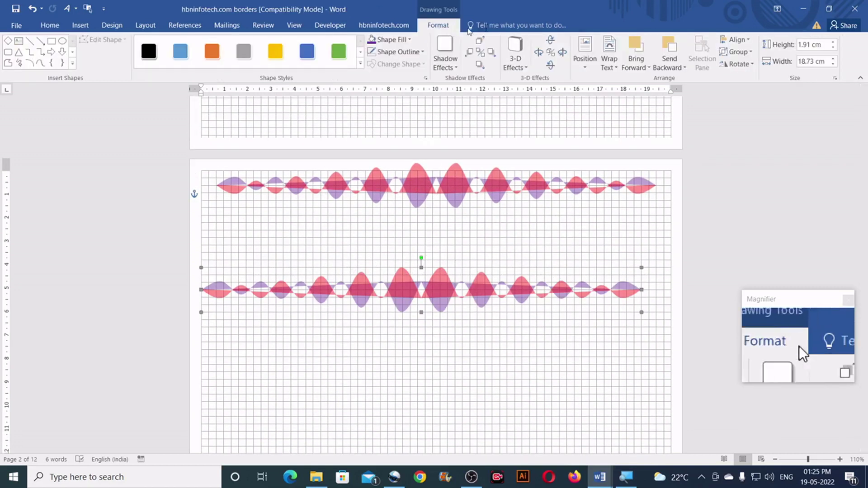
left_click(737, 64)
left_click(767, 78)
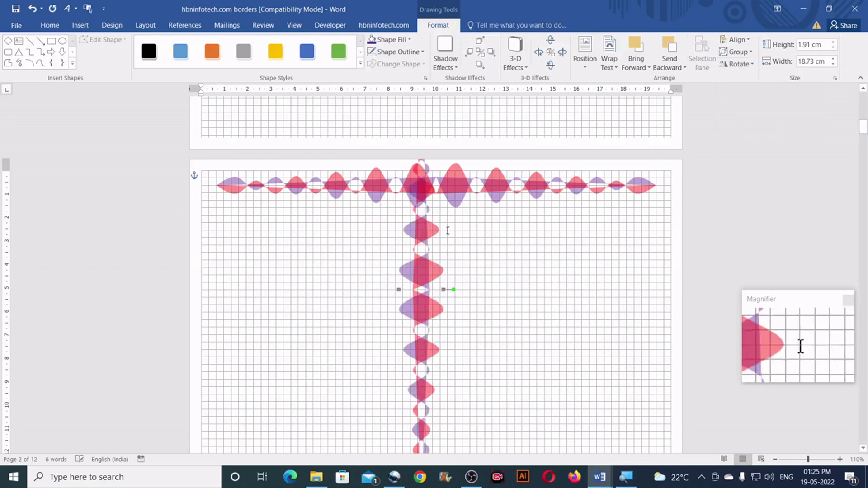
left_click_drag(407, 248, 231, 362)
scroll(237, 225, "down", 1)
left_click_drag(237, 225, 215, 199)
left_click(305, 230)
scroll(304, 229, "down", 8)
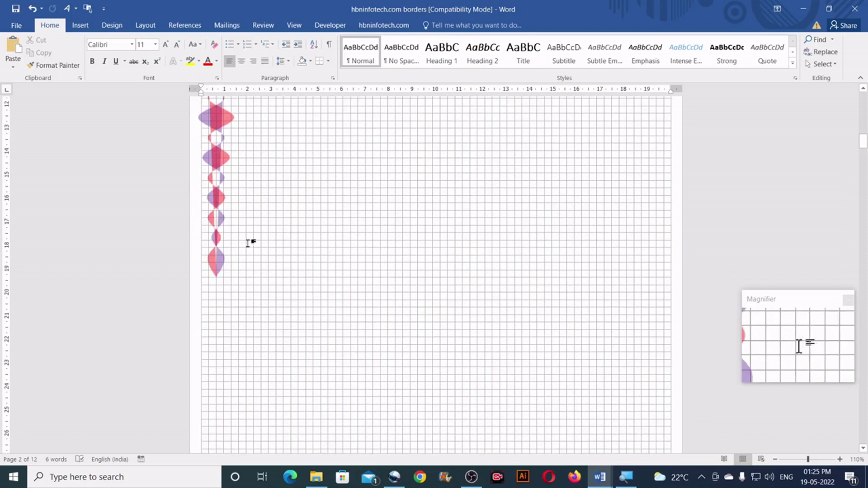
- Stretch the left-margin wave border down to meet the left end of the bottom wave border on the second page
scroll(248, 243, "down", 3)
left_click(217, 189)
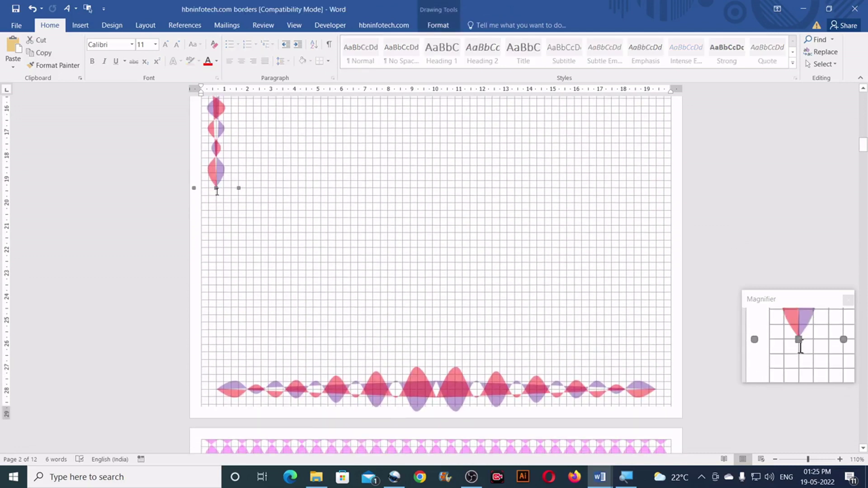
left_click_drag(217, 188, 218, 390)
left_click(248, 347)
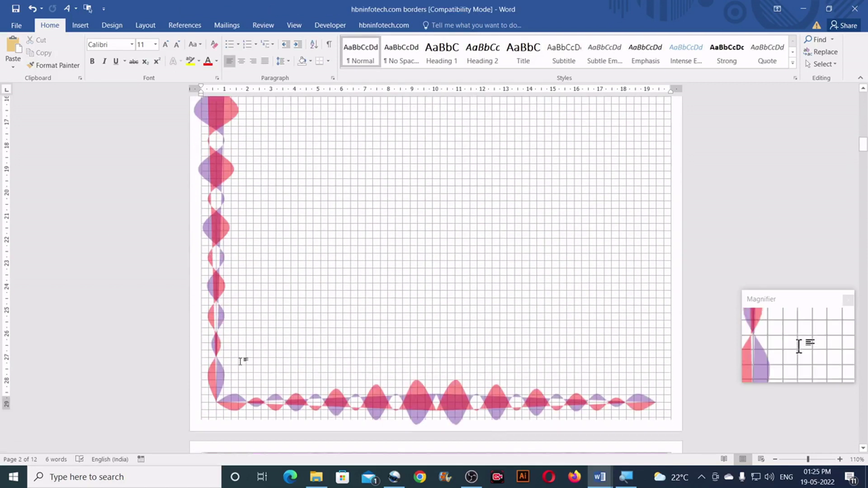
- Copy the left-margin wave border to the right margin, aligned with the right end of the bottom border
scroll(240, 362, "down", 1)
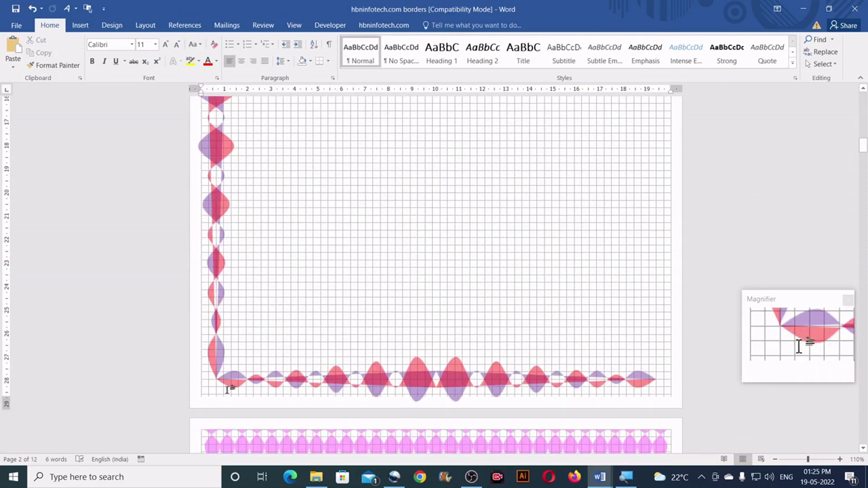
left_click(215, 349)
left_click_drag(218, 345, 655, 355)
left_click(589, 313)
- Hide the gridlines in the document
scroll(587, 310, "down", 8)
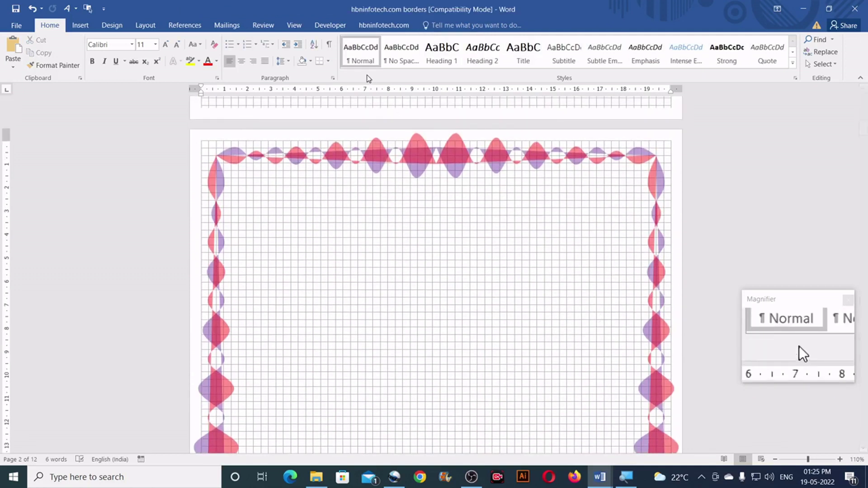
scroll(407, 189, "down", 2)
scroll(407, 190, "down", 15)
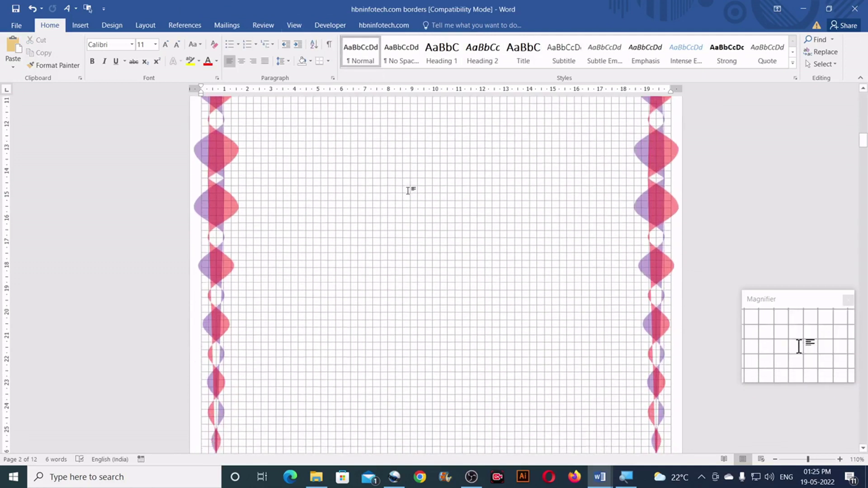
scroll(409, 191, "up", 2)
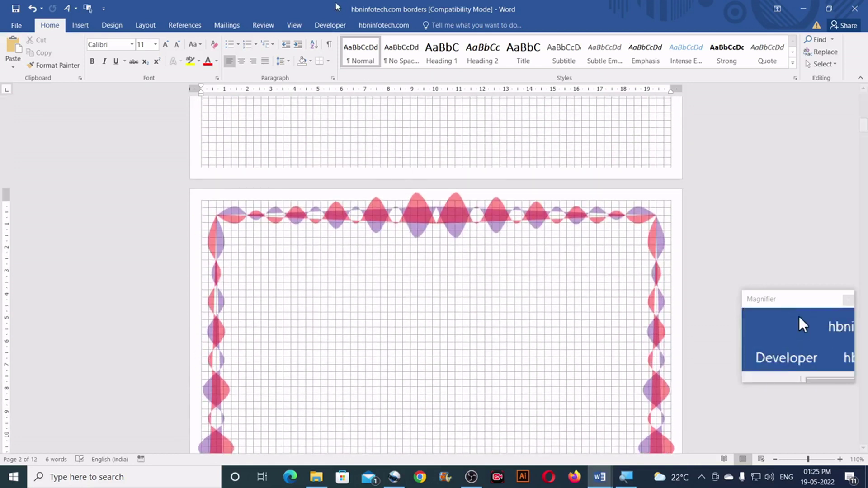
left_click(303, 25)
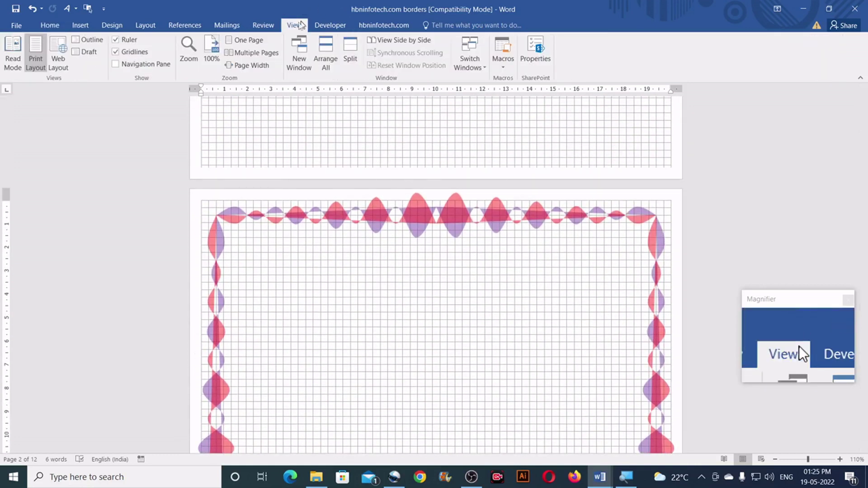
left_click(126, 53)
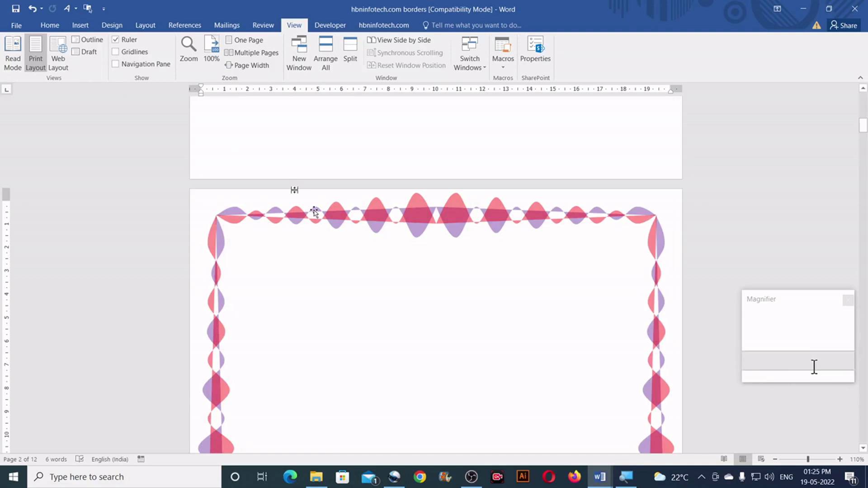
- Examine the assembled wave page border on the second page from top to bottom at 160% and 130% zoom
left_click(840, 460)
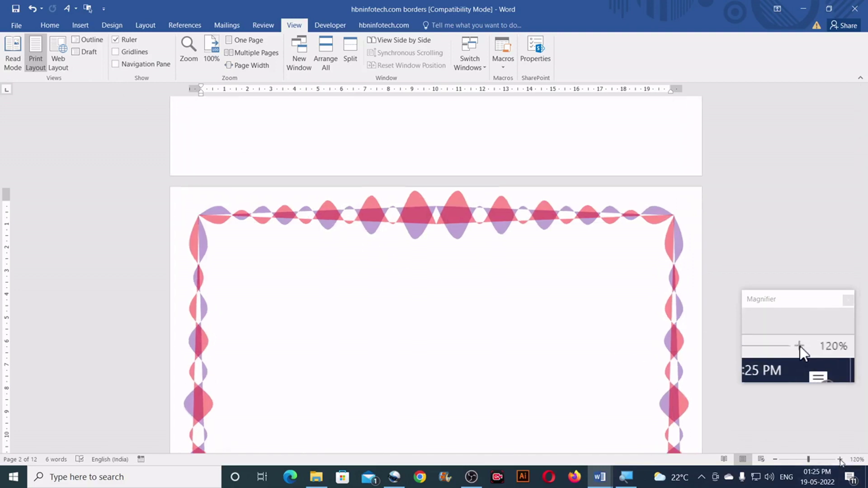
left_click(840, 460)
left_click(840, 459)
left_click(840, 460)
left_click(840, 460)
scroll(423, 332, "down", 5)
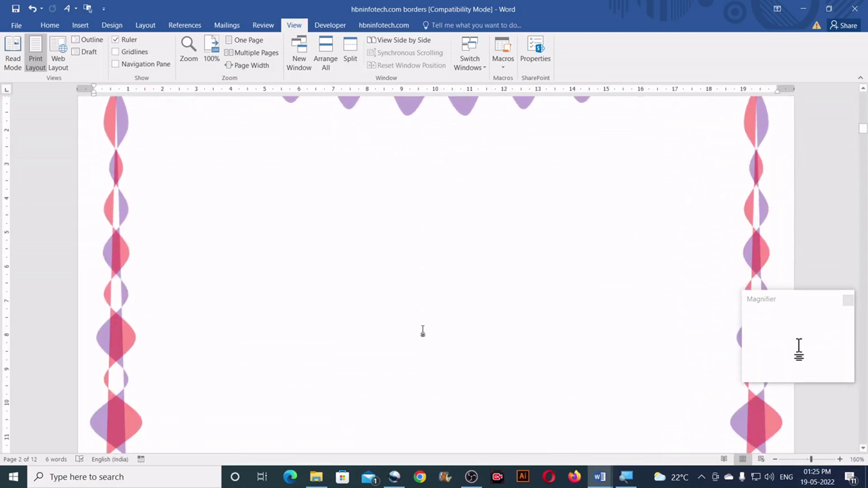
scroll(423, 332, "down", 10)
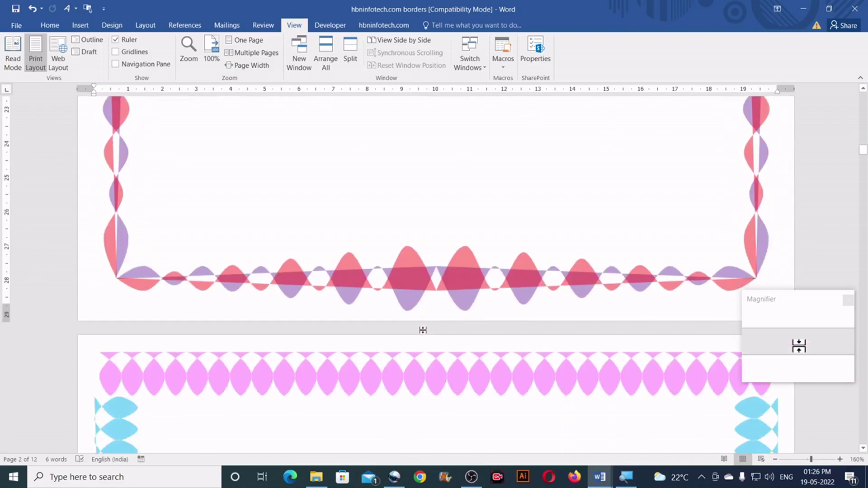
scroll(423, 330, "up", 12)
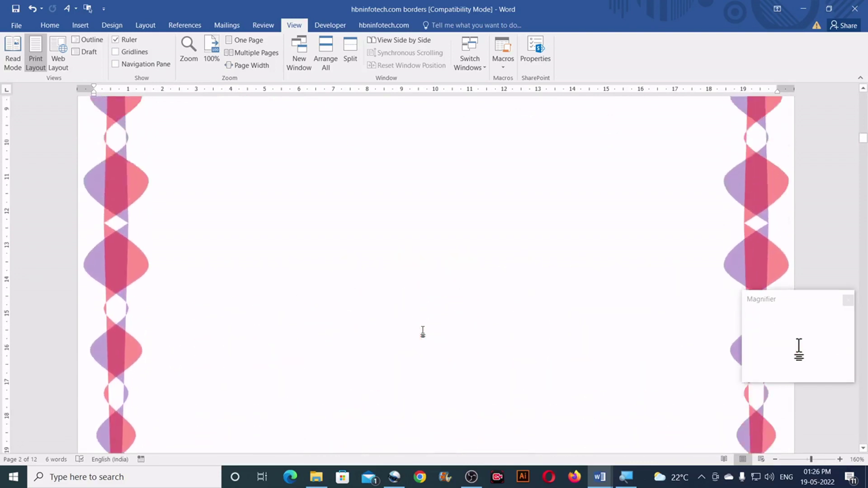
scroll(423, 331, "up", 5)
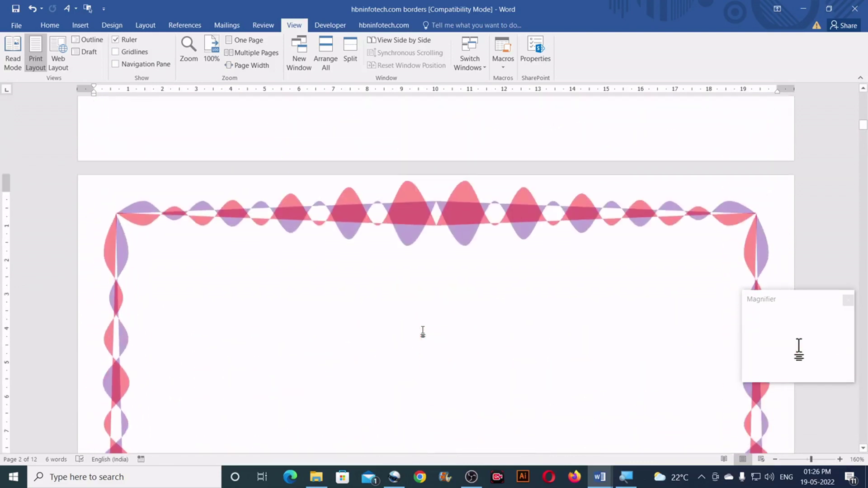
left_click(775, 460)
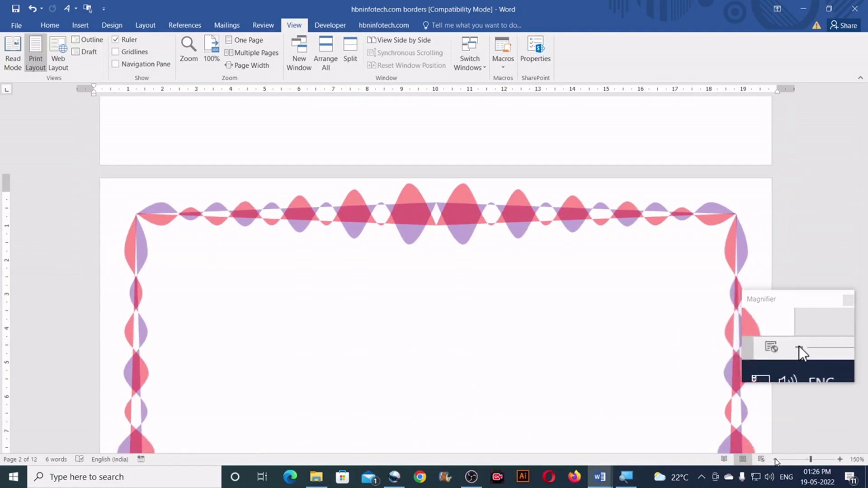
left_click(776, 459)
left_click(776, 460)
scroll(421, 332, "down", 3)
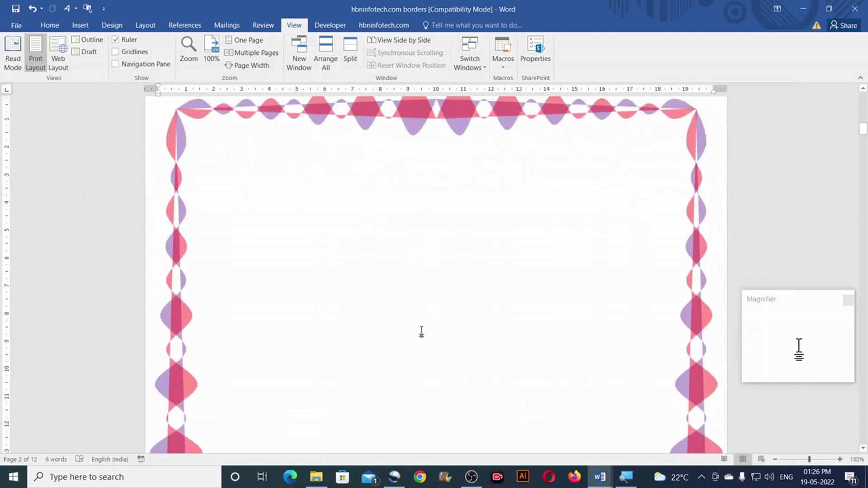
scroll(421, 333, "up", 3)
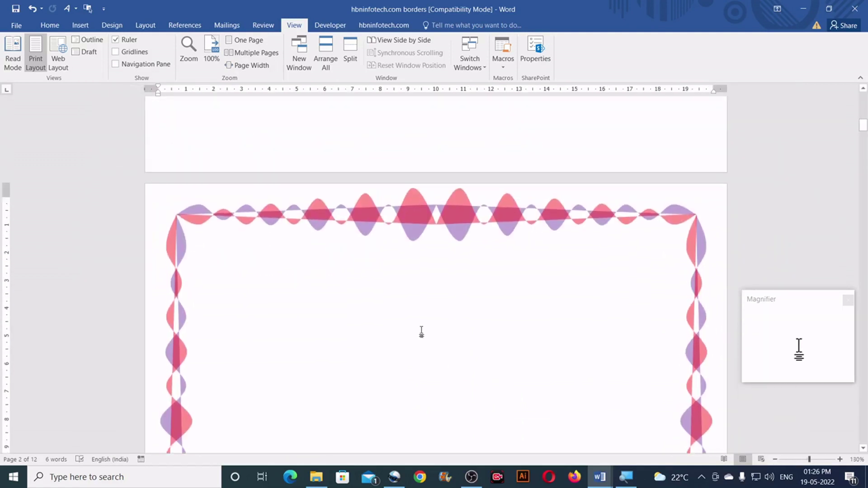
scroll(492, 330, "down", 15)
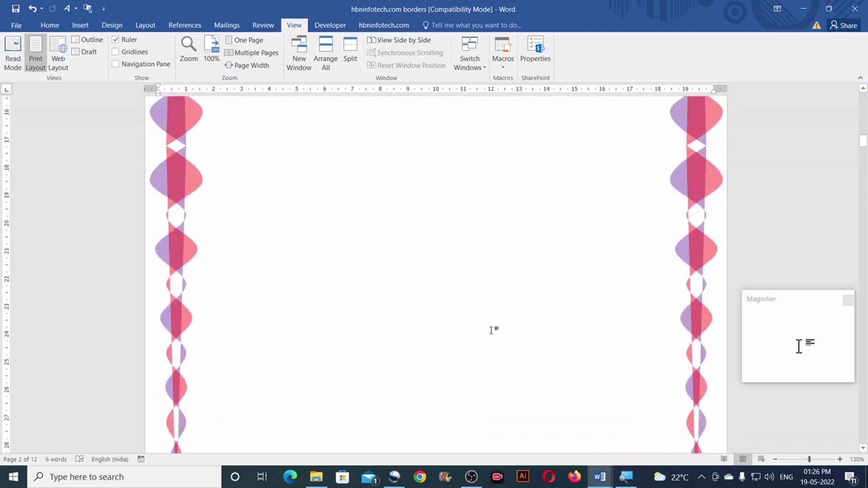
- Draw a wave with the Curve tool below the coloured wave border on page one, two grid squares high with peaks every four squares
scroll(492, 330, "up", 15)
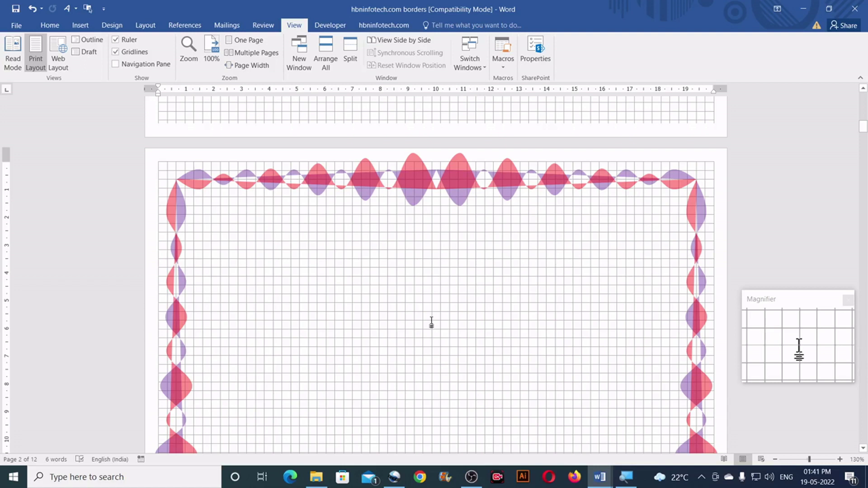
scroll(431, 322, "up", 8)
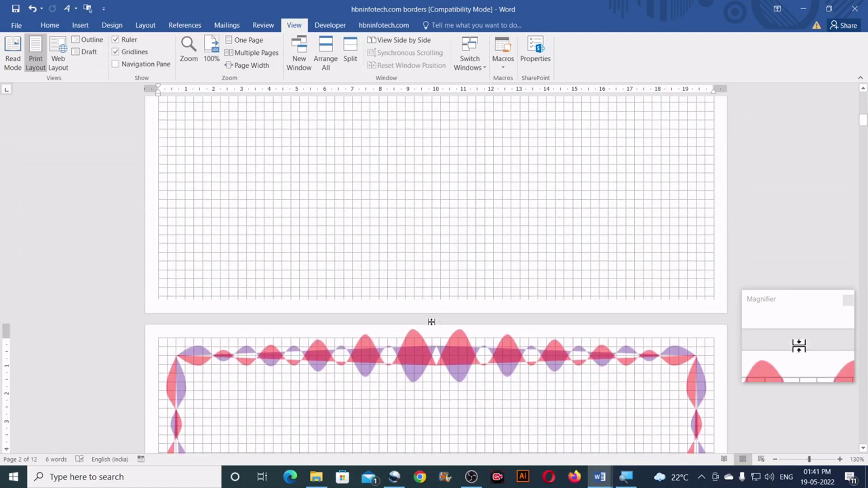
scroll(432, 323, "up", 3)
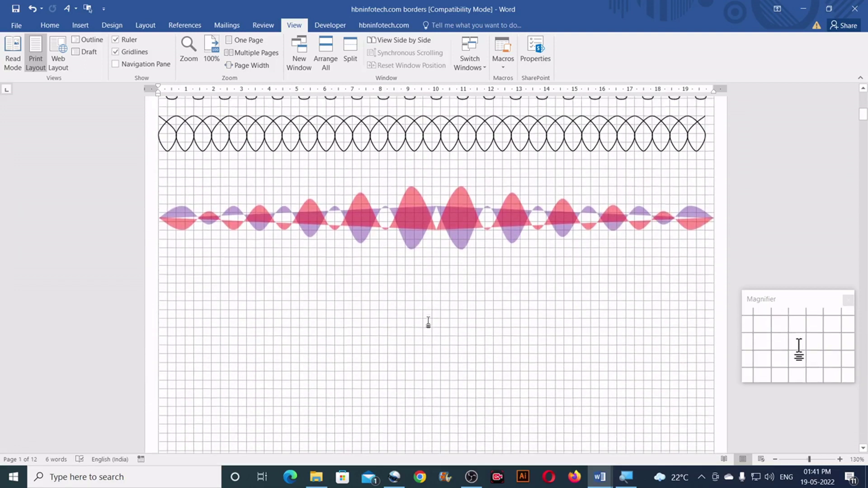
scroll(291, 225, "down", 3)
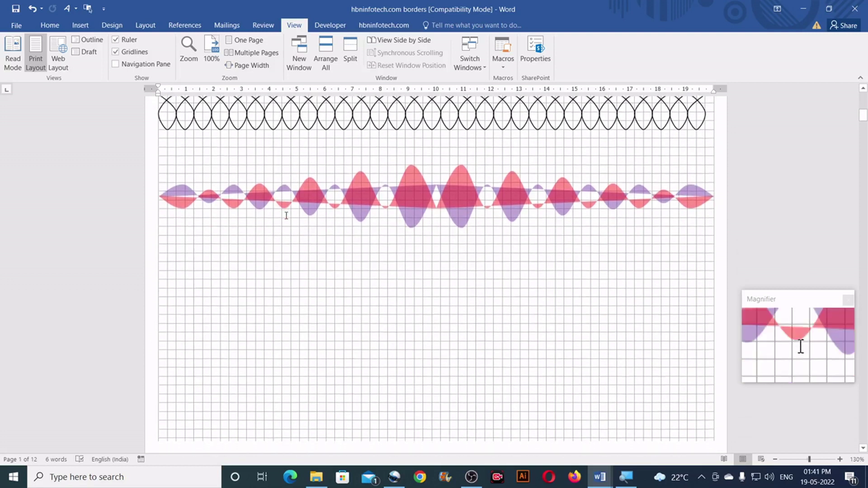
left_click(86, 26)
left_click(162, 49)
left_click(255, 128)
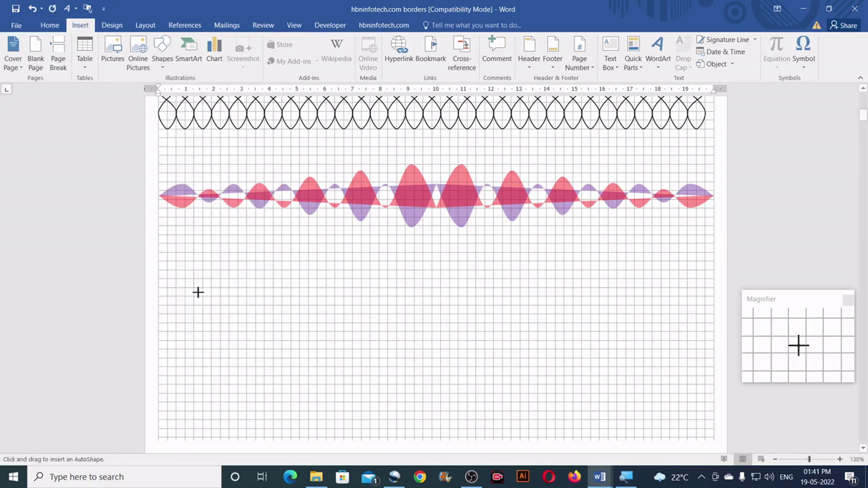
left_click(158, 260)
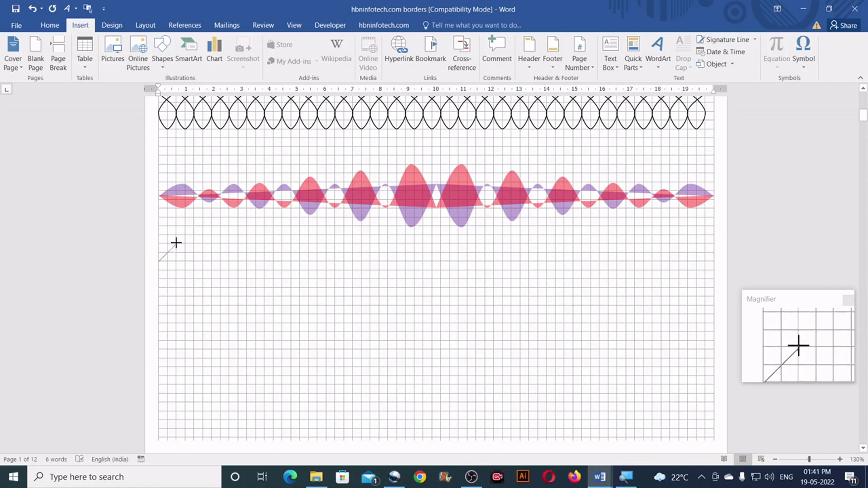
left_click(194, 261)
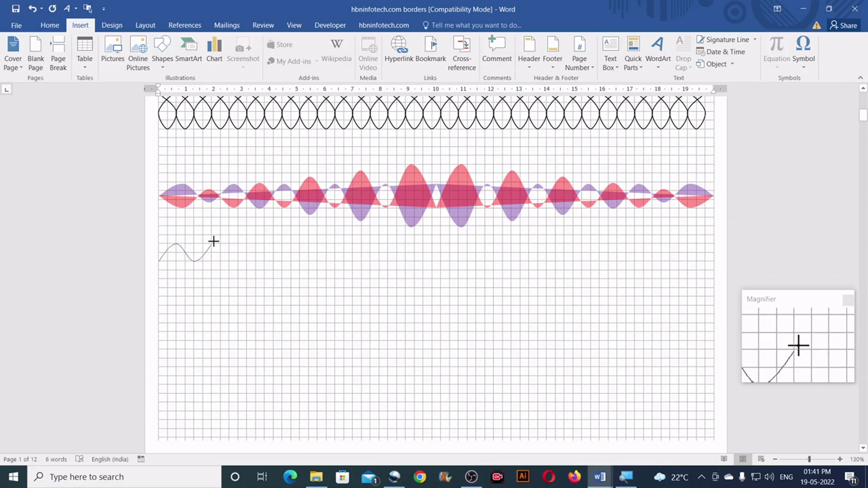
left_click(212, 241)
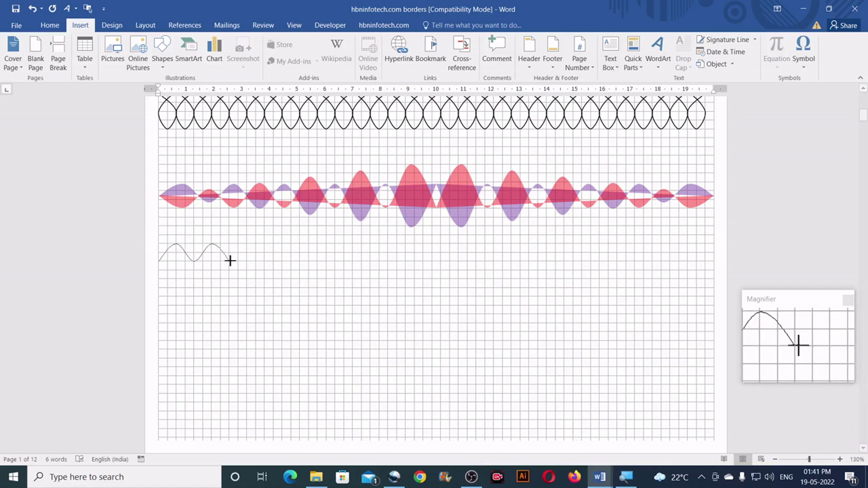
left_click(247, 242)
left_click(264, 260)
left_click(283, 243)
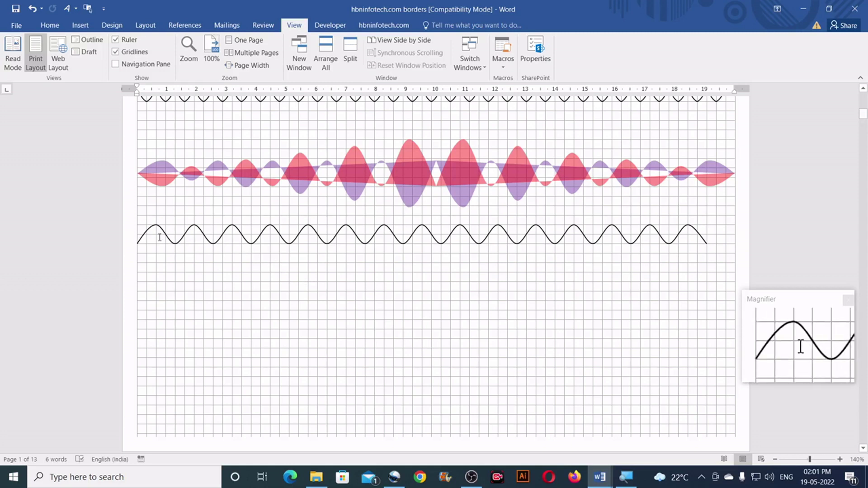
- Copy the black wave curve three times, offsetting each copy one grid square to form an interlaced braid, and hide the gridlines
left_click_drag(166, 236, 176, 235)
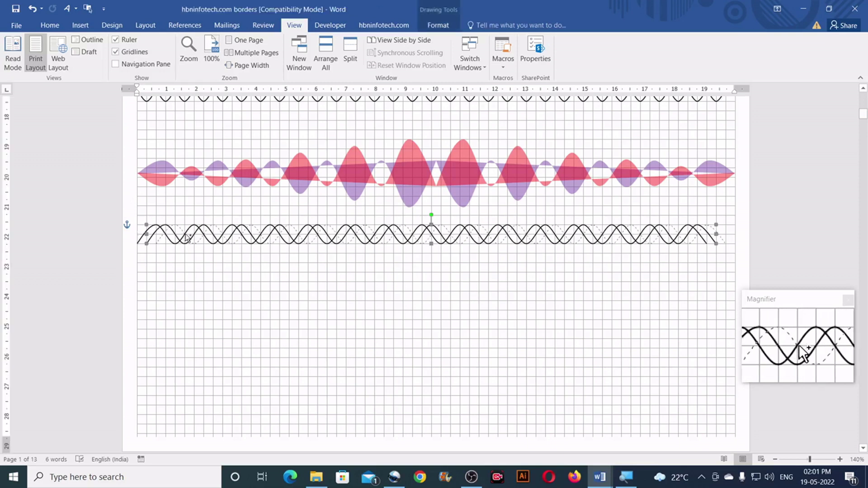
left_click_drag(186, 239, 192, 235)
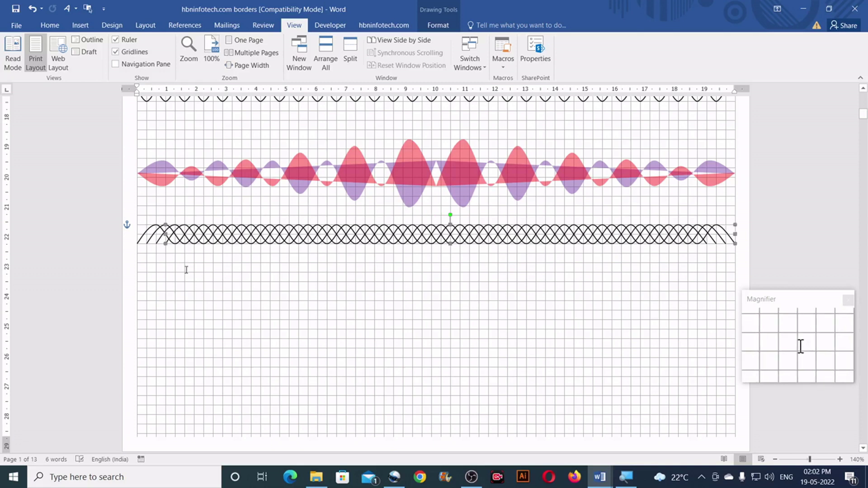
left_click(186, 270)
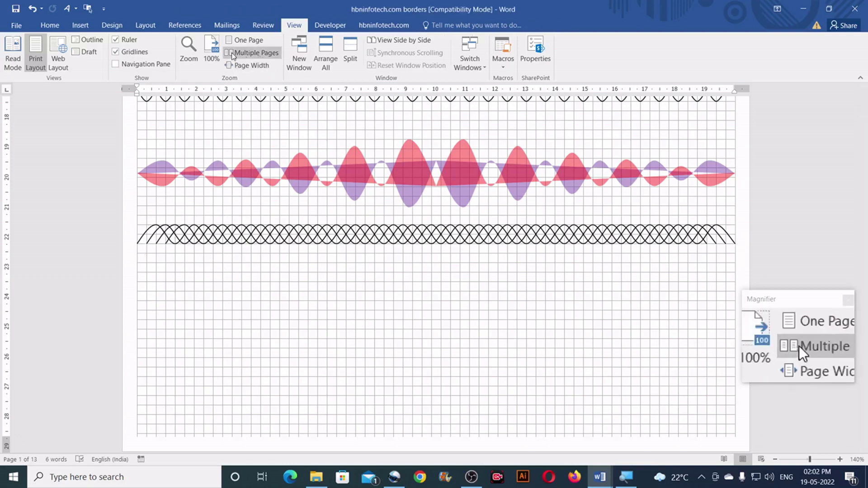
left_click(126, 52)
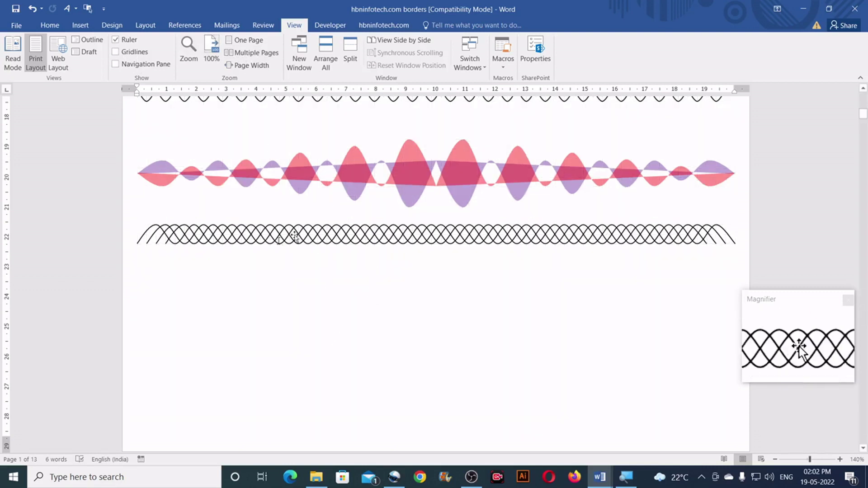
- Examine the braided page border on the second page and compare it with the braid strip and the wave page border
scroll(413, 267, "down", 10)
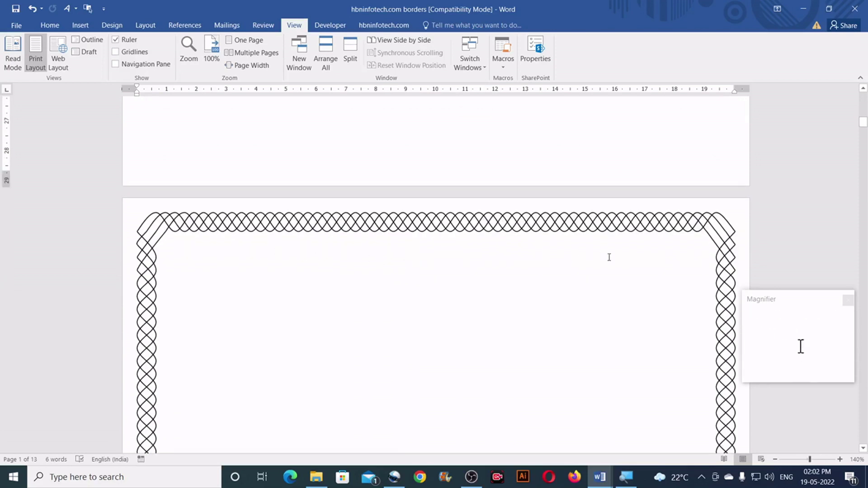
scroll(609, 256, "down", 5)
scroll(493, 275, "down", 8)
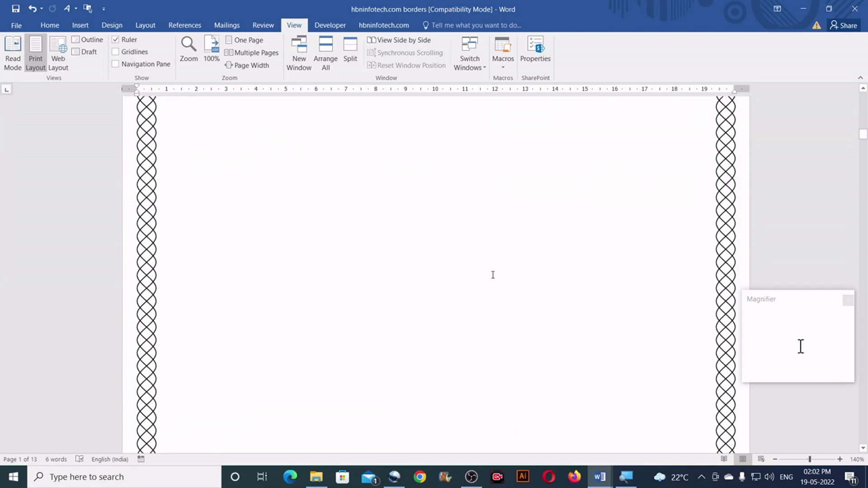
scroll(493, 276, "up", 6)
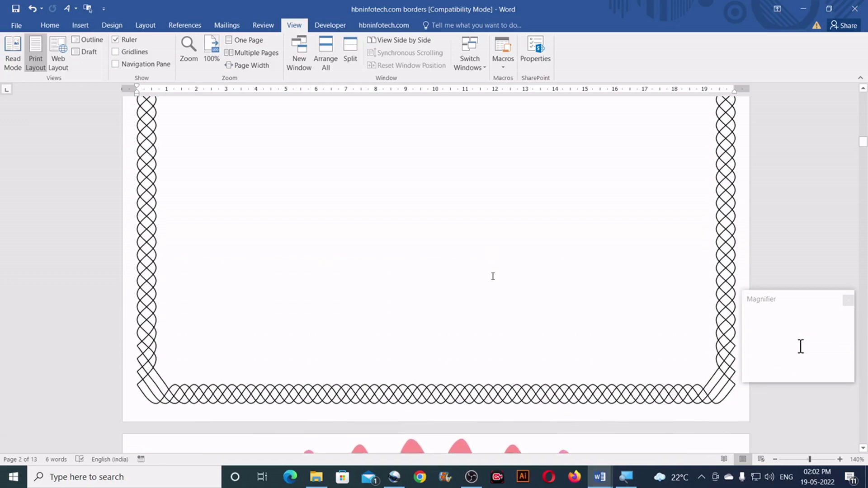
scroll(493, 277, "up", 5)
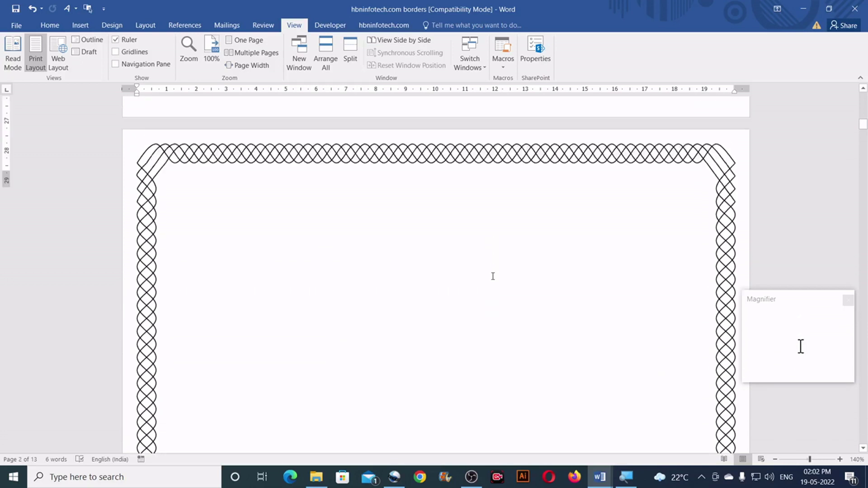
scroll(473, 316, "down", 10)
scroll(474, 316, "down", 10)
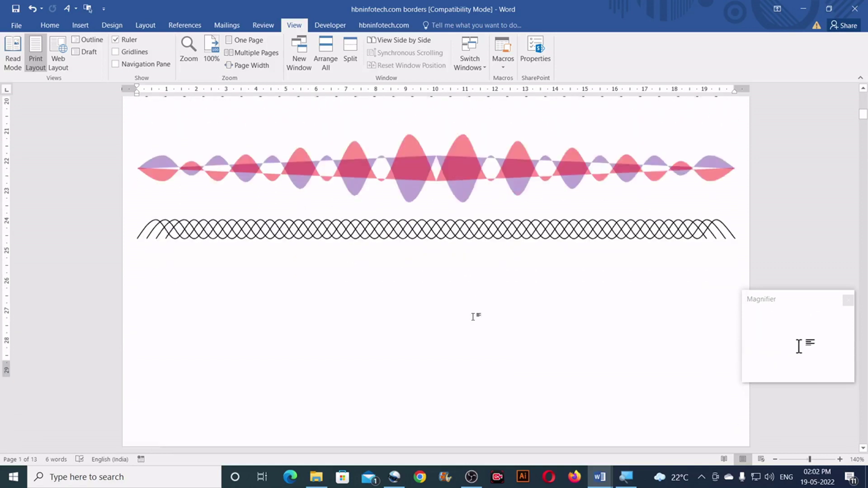
scroll(473, 317, "down", 10)
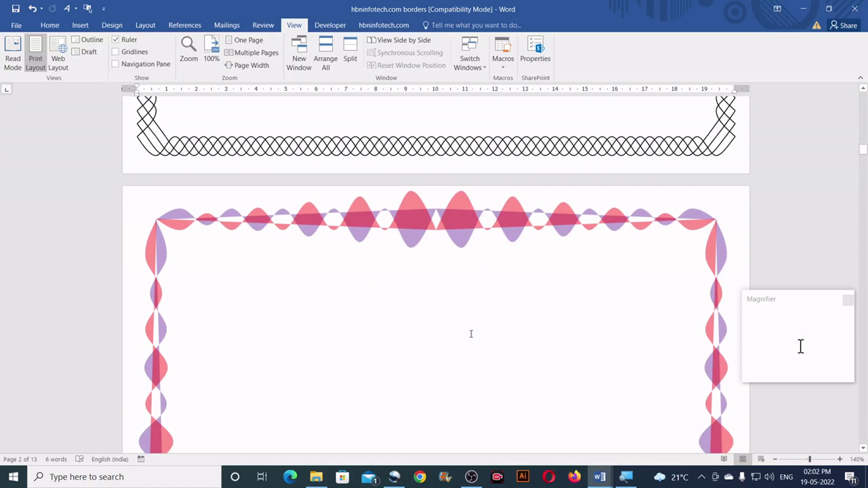
scroll(471, 335, "down", 2)
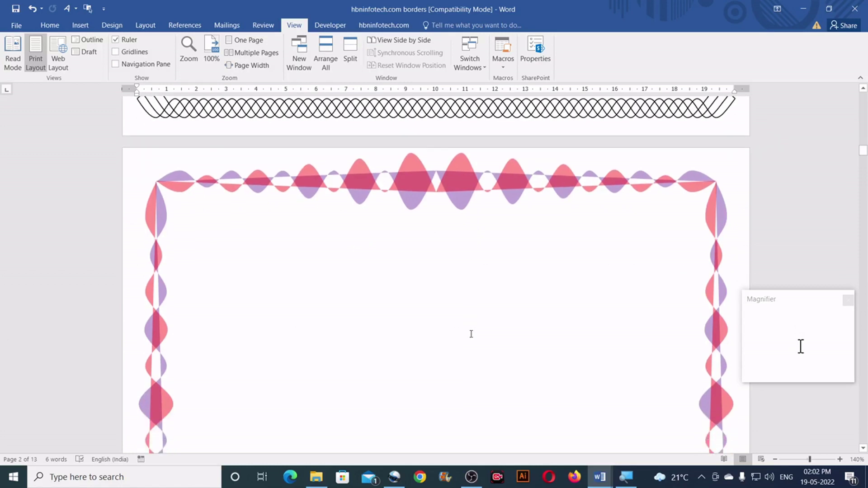